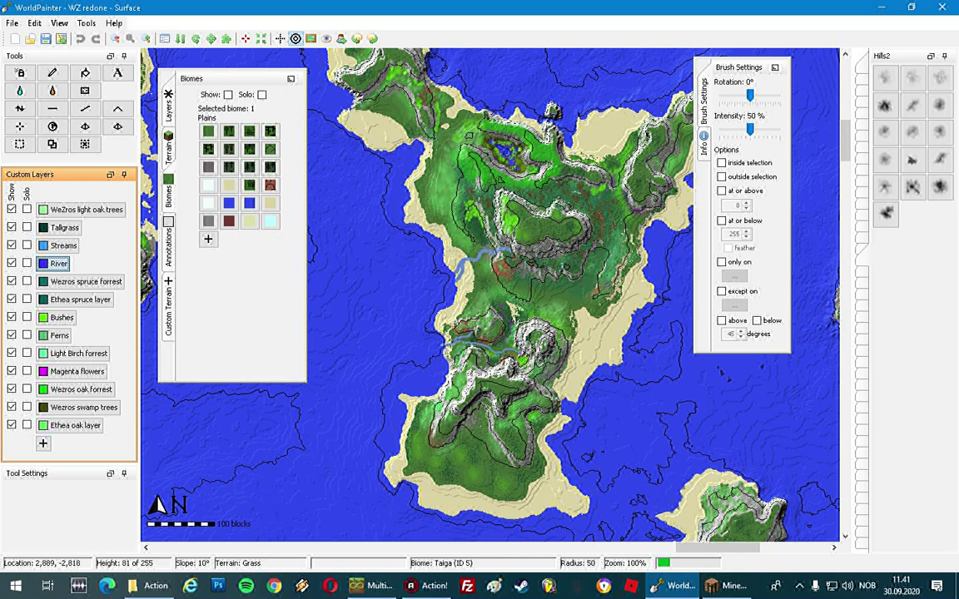
- Create a new 640 x 640 block world in Minecraft 1.2 - 1.12 (Anvil) format with hilly topography and a grass surface
left_click(12, 22)
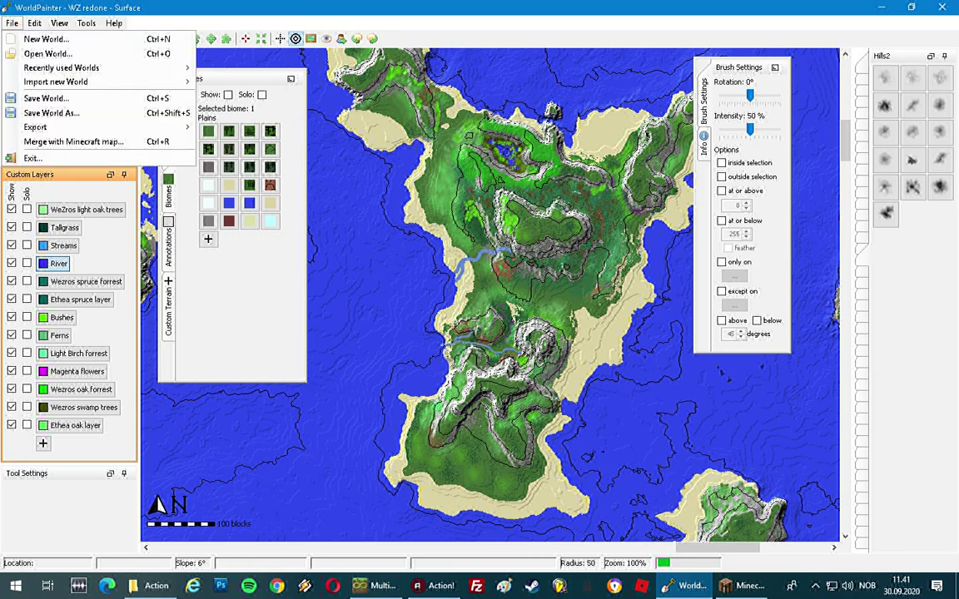
left_click(46, 39)
left_click(478, 306)
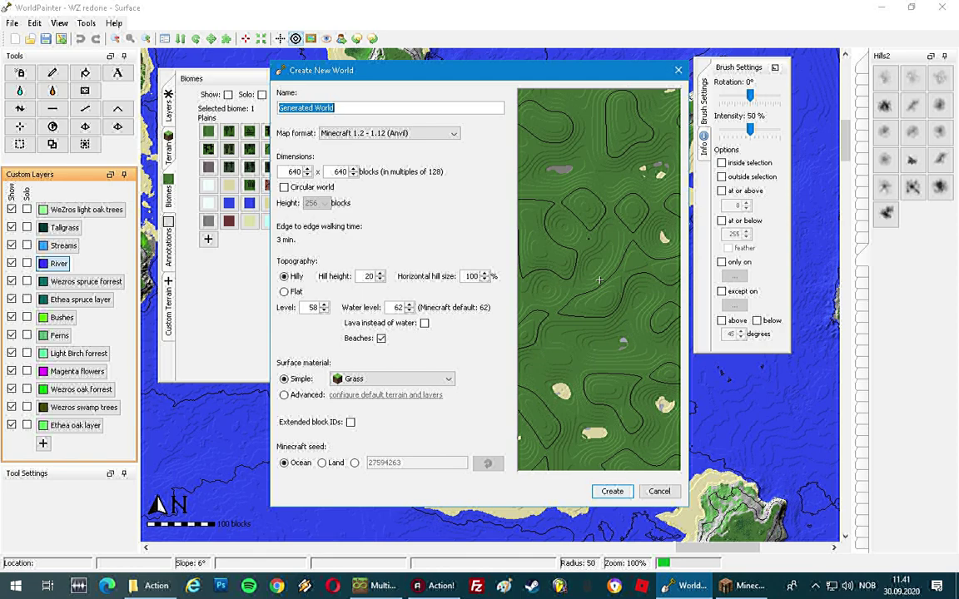
key("Escape")
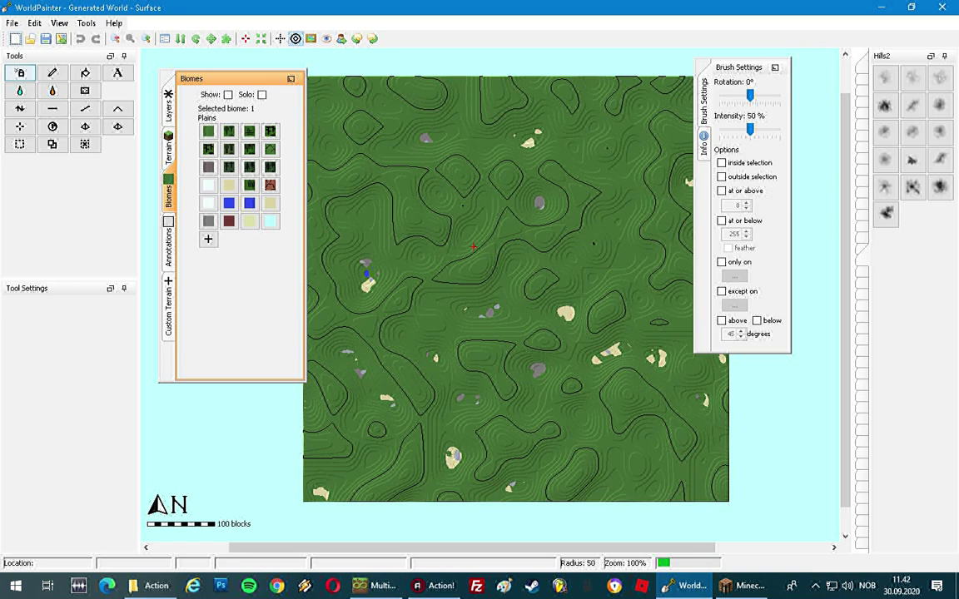
- Raise a low hill in the northwest of the world with a rugged Hills2 brush at radius 86 and 50% intensity
left_click(20, 108)
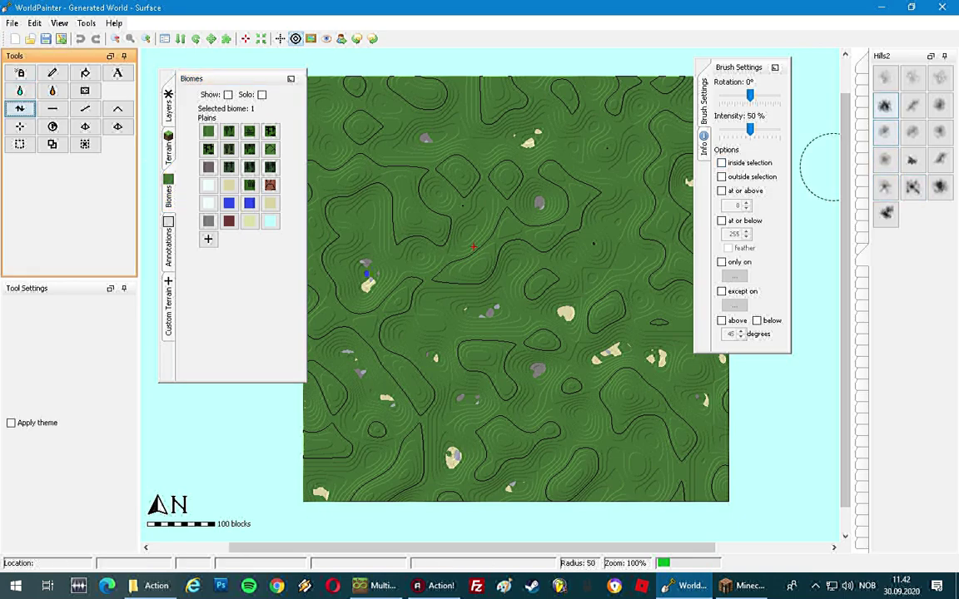
left_click(885, 104)
scroll(437, 200, "down", 6)
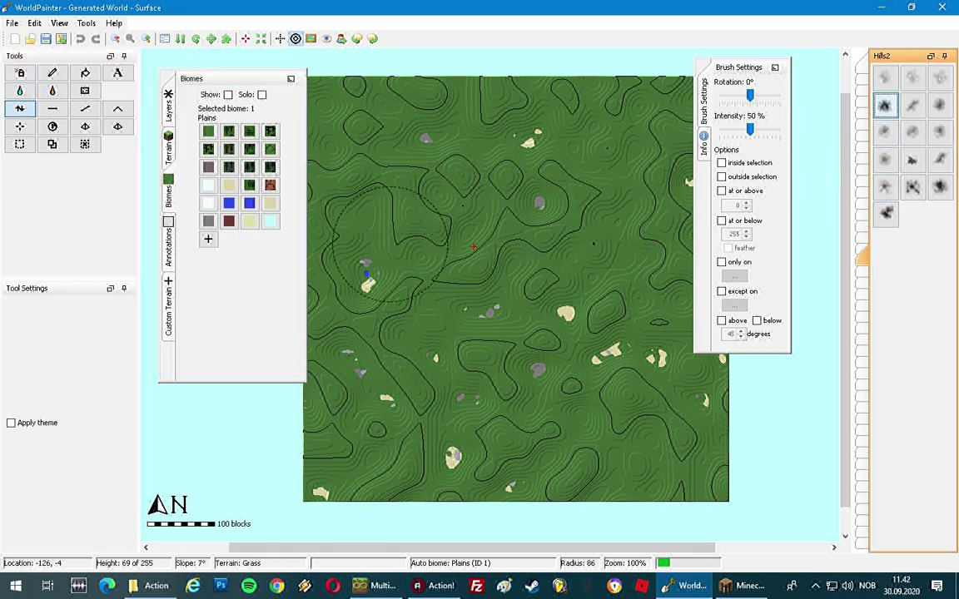
left_click(400, 213)
left_click_drag(399, 212, 401, 206)
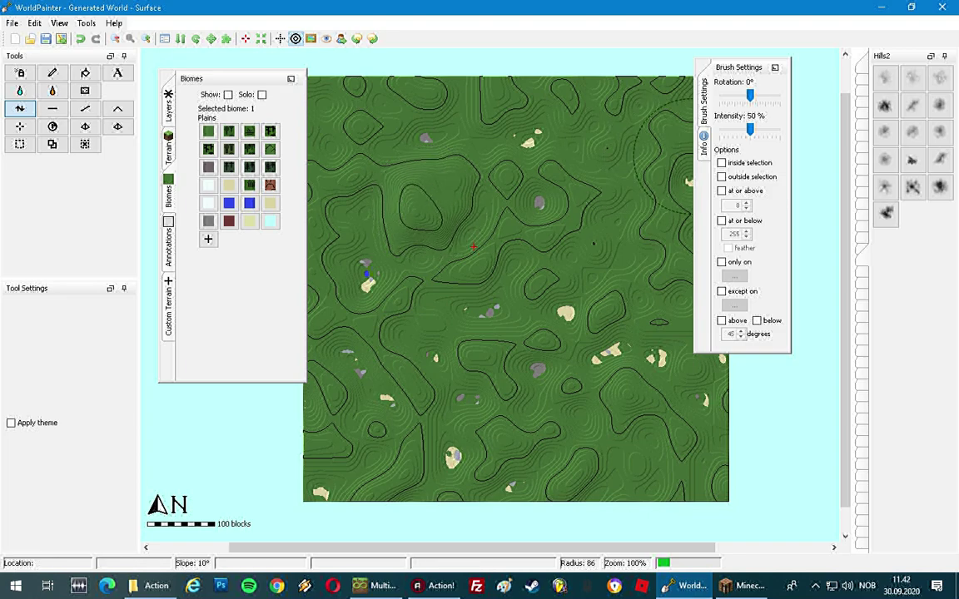
- Raise two opposing mountain ridges on the west and east with the Hills2 brush at 100% intensity, leaving a valley between them
left_click_drag(750, 129, 782, 130)
left_click(885, 105)
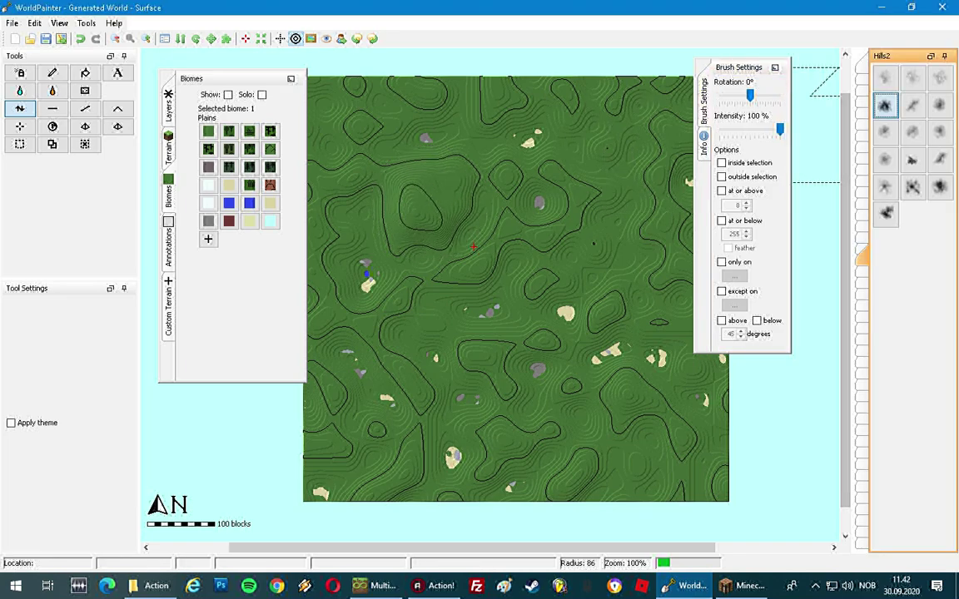
left_click(418, 207)
mouse_move(418, 207)
left_mouse_down()
mouse_move(387, 187)
mouse_move(437, 142)
mouse_move(517, 112)
left_mouse_up()
mouse_move(511, 236)
left_mouse_down()
mouse_move(546, 125)
mouse_move(533, 116)
left_mouse_up()
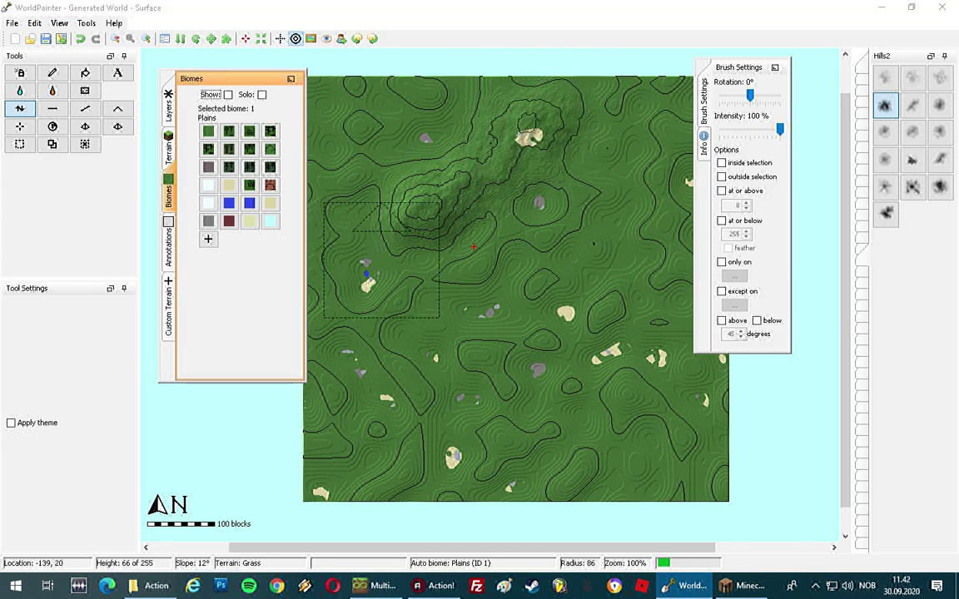
mouse_move(394, 264)
left_mouse_down()
mouse_move(366, 275)
mouse_move(354, 253)
mouse_move(391, 266)
left_mouse_up()
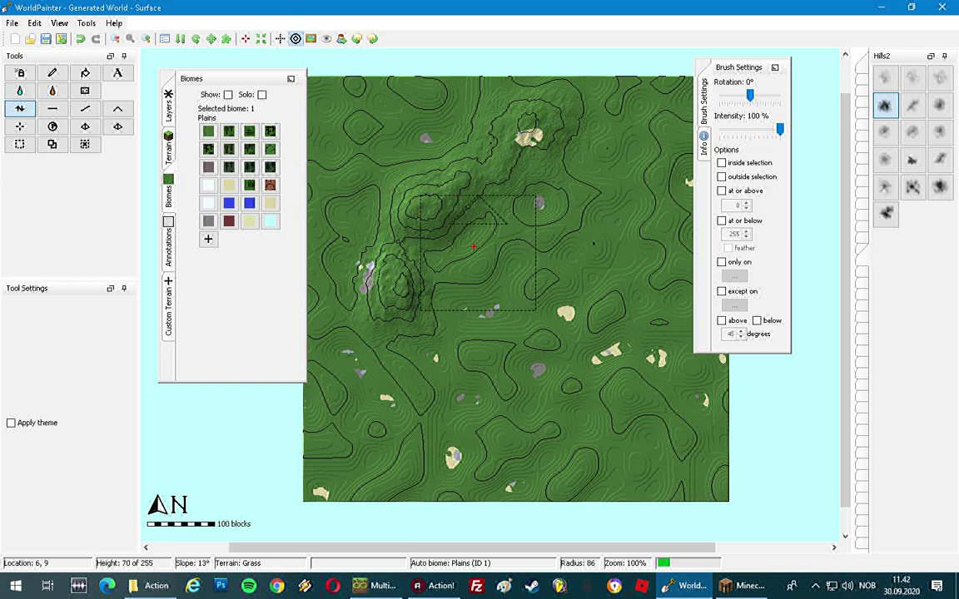
mouse_move(497, 315)
left_mouse_down()
mouse_move(473, 215)
mouse_move(460, 332)
mouse_move(518, 284)
mouse_move(586, 265)
mouse_move(533, 195)
mouse_move(587, 161)
mouse_move(542, 165)
left_mouse_up()
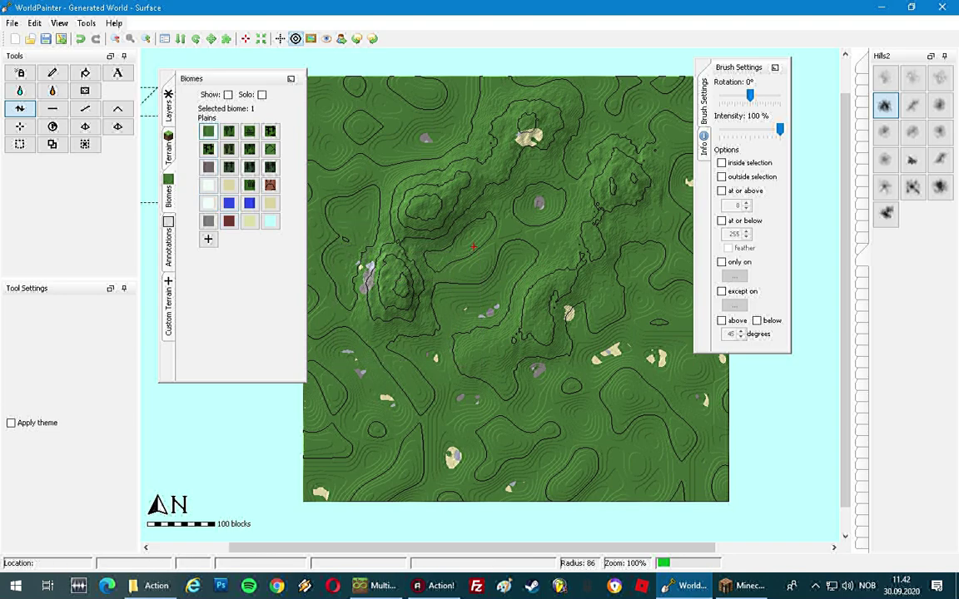
- Flatten the valley floor between the two ridges with a brush radius of 37
scroll(375, 213, "up", 5)
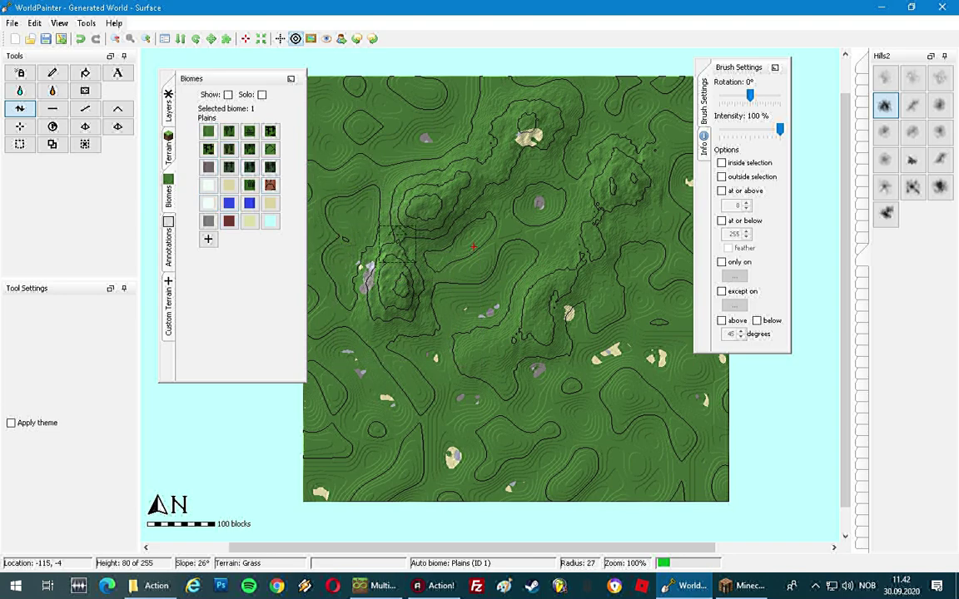
scroll(396, 244, "down", 1)
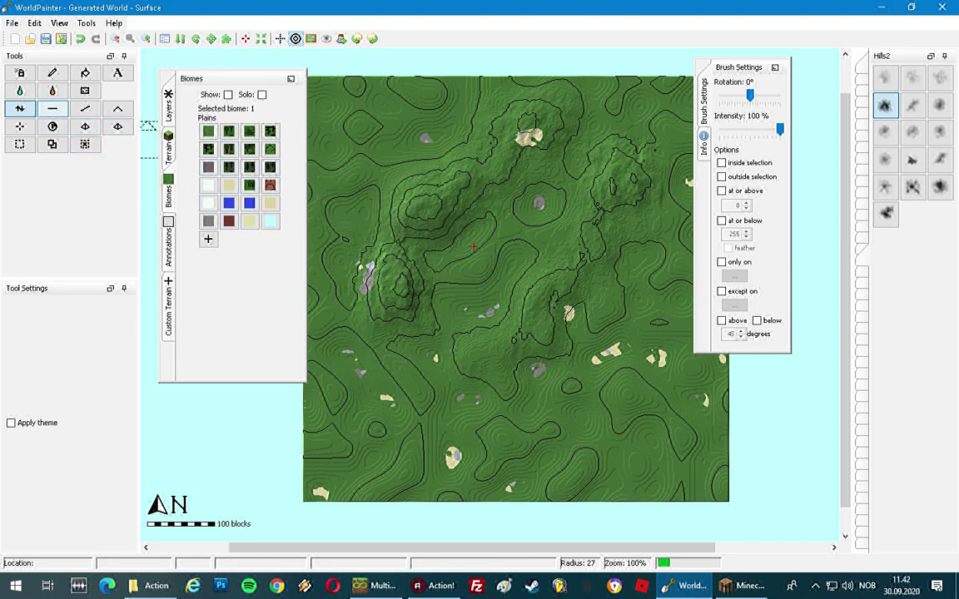
left_click(53, 109)
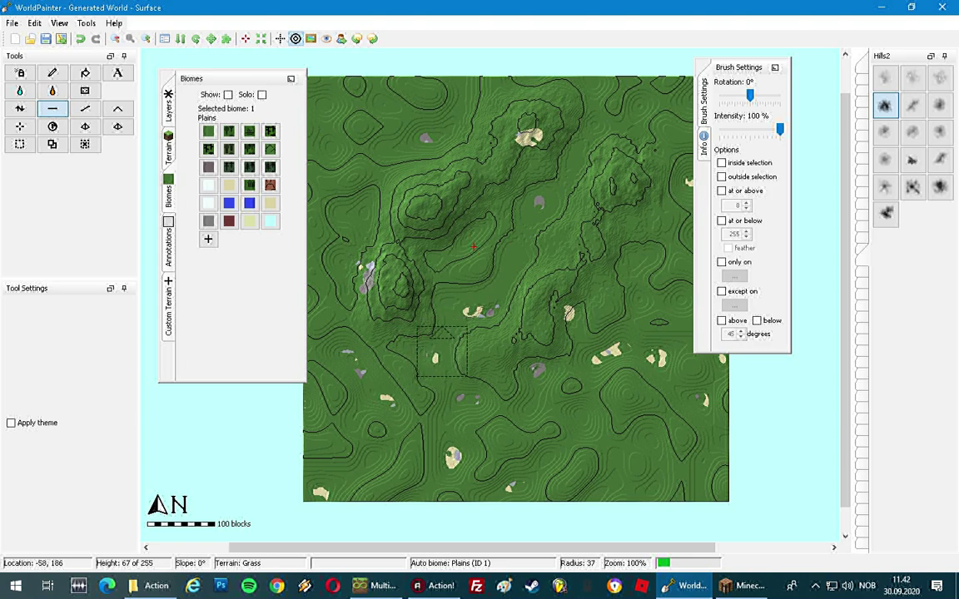
- Spray grass terrain over the sand and stone patches on the valley floor
left_click(22, 73)
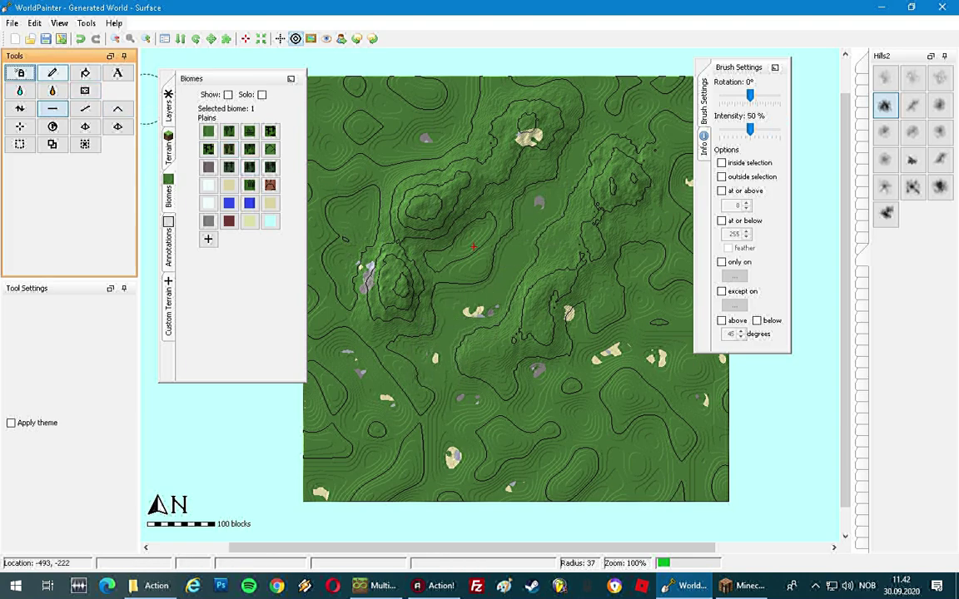
left_click(168, 149)
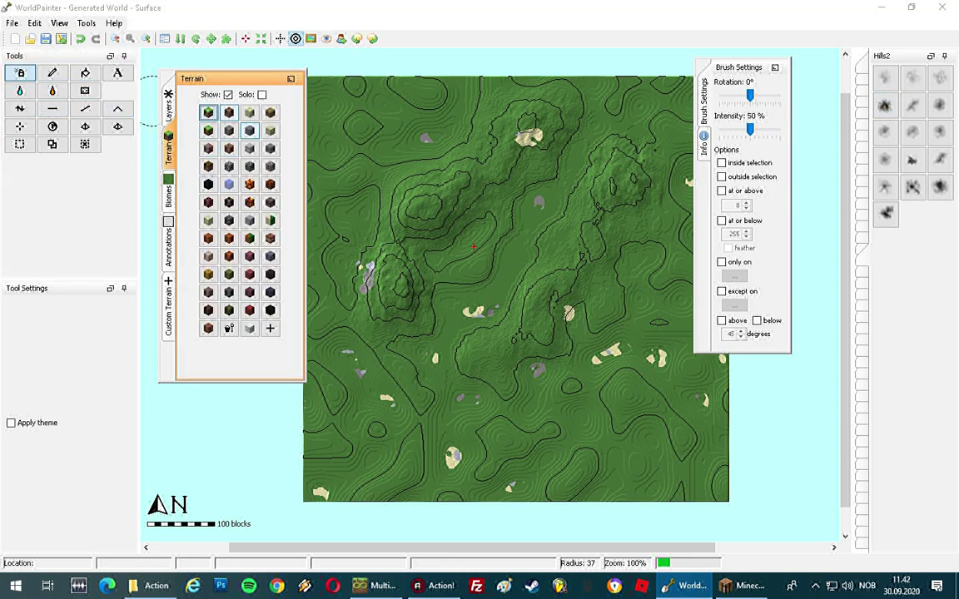
left_click(466, 314)
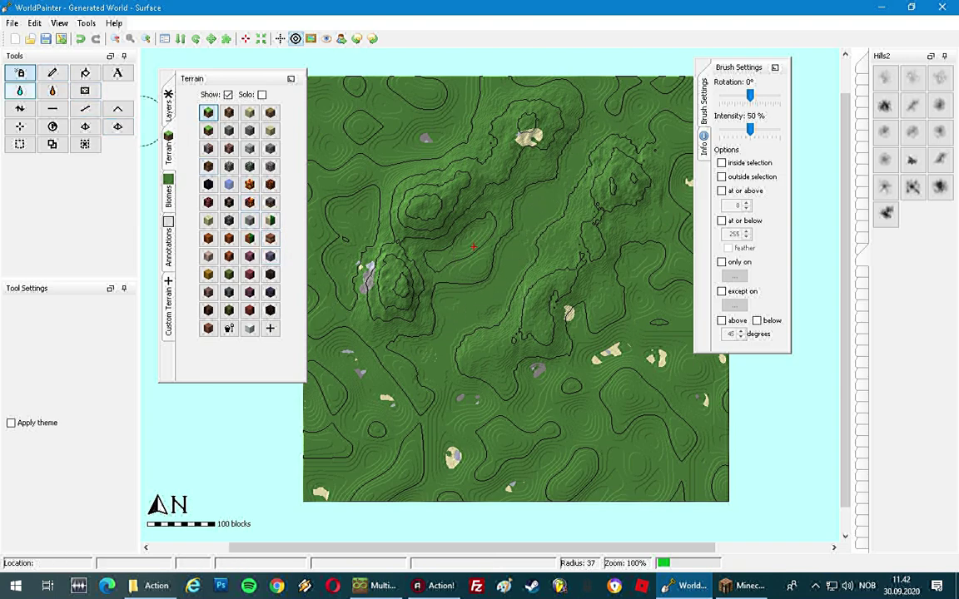
- Carve a winding river channel through the valley by lowering the terrain with the first Downloaded brush at radius 17 and 100% intensity
left_click(20, 108)
left_click(863, 141)
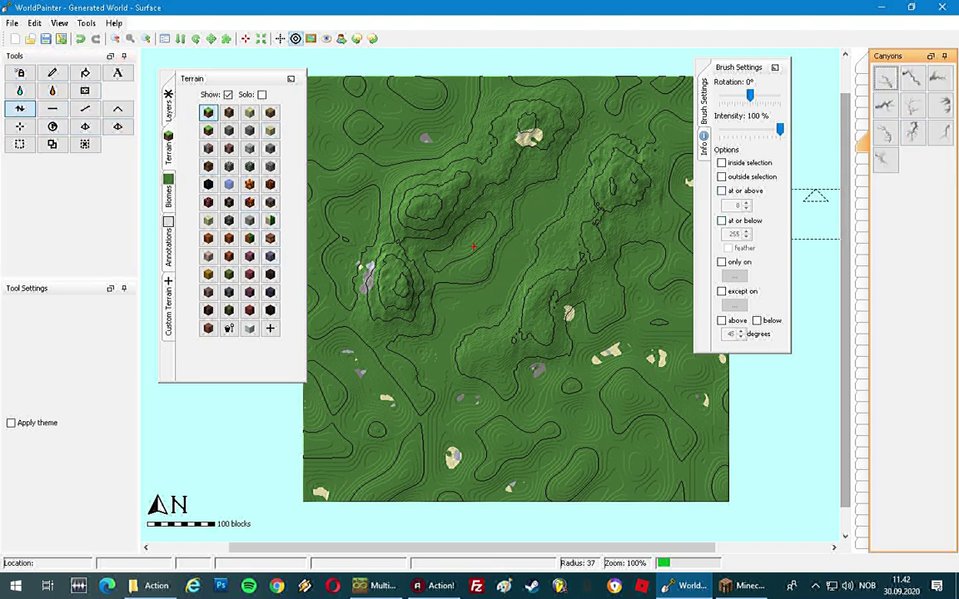
left_click(863, 164)
left_click(862, 186)
left_click(862, 198)
scroll(508, 240, "up", 5)
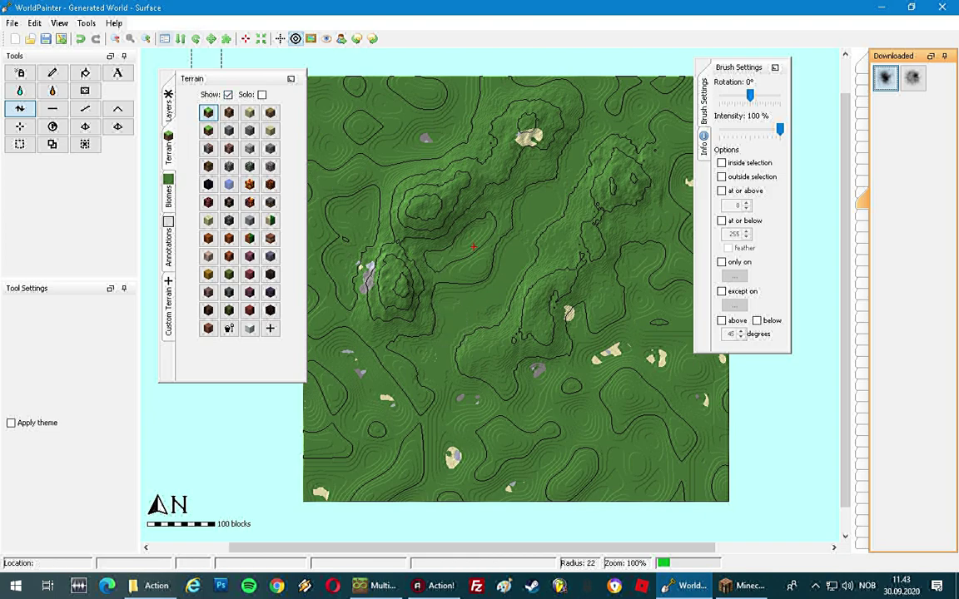
left_click(131, 38)
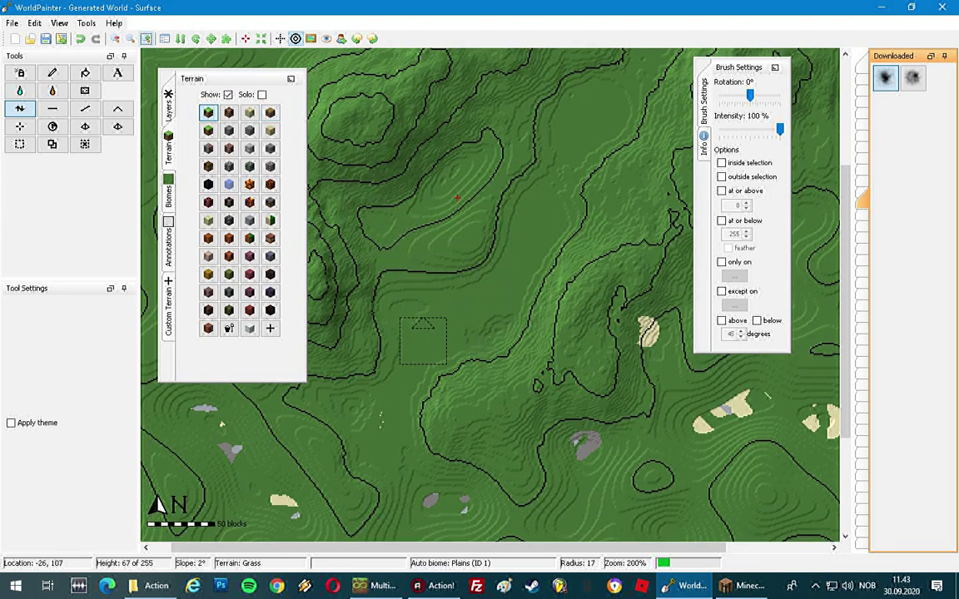
mouse_move(395, 395)
left_mouse_down()
mouse_move(426, 332)
mouse_move(521, 263)
mouse_move(575, 127)
mouse_move(658, 46)
left_mouse_up()
- Flatten the bank on the west side of the river's middle stretch with a brush radius of 26
middle_click_drag(563, 97, 533, 149)
left_click(52, 108)
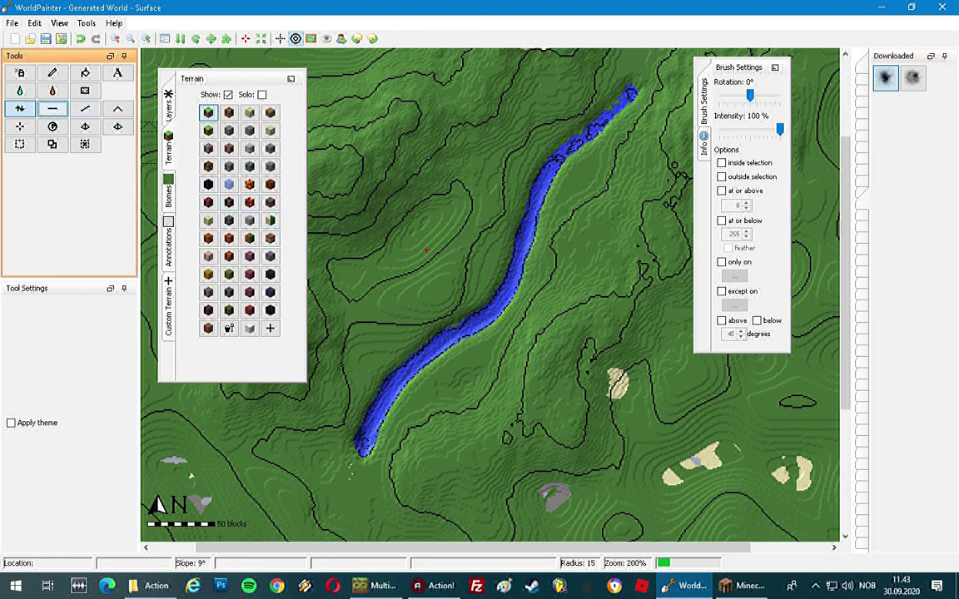
scroll(498, 267, "down", 8)
mouse_move(504, 249)
left_mouse_down()
mouse_move(507, 198)
mouse_move(525, 179)
mouse_move(456, 185)
mouse_move(497, 229)
left_mouse_up()
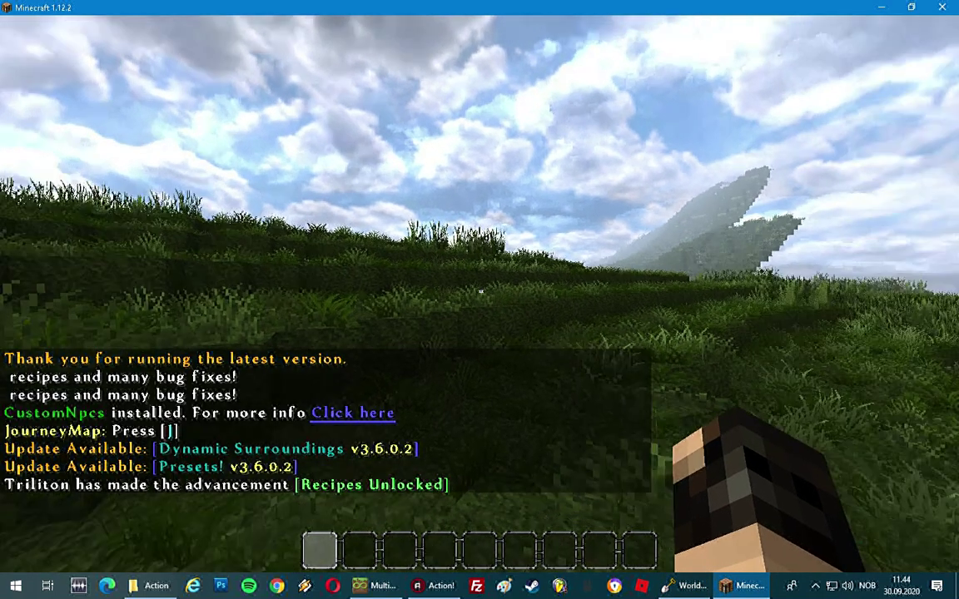
- Move along the river valley in Minecraft to examine the slopes and the riverbanks
key("w")
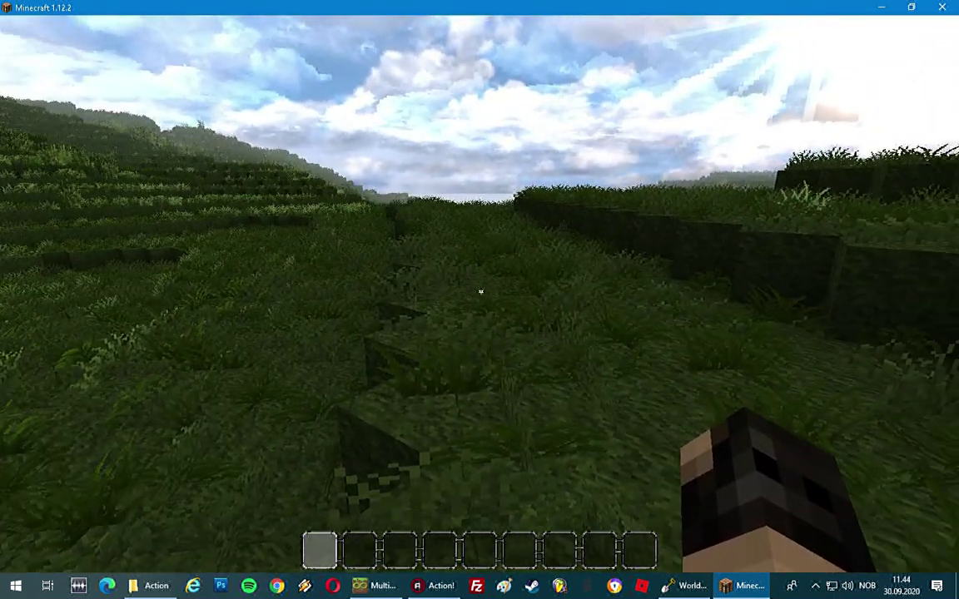
key("w")
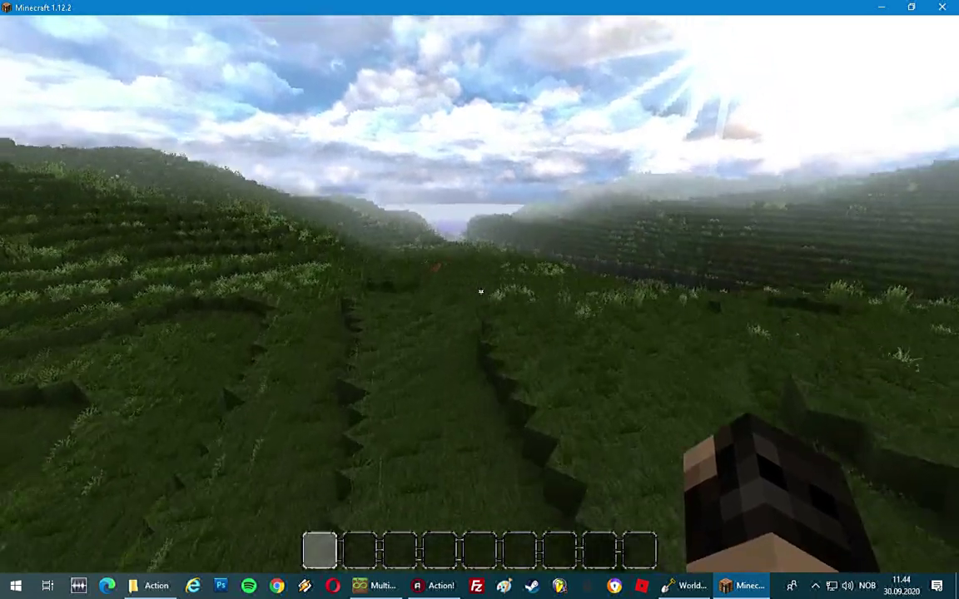
key("w")
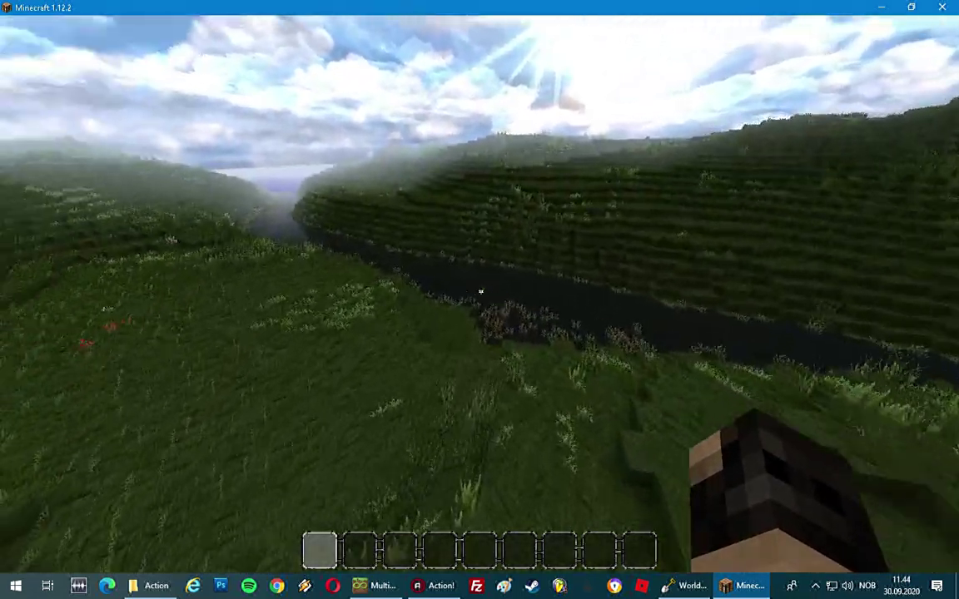
key("w")
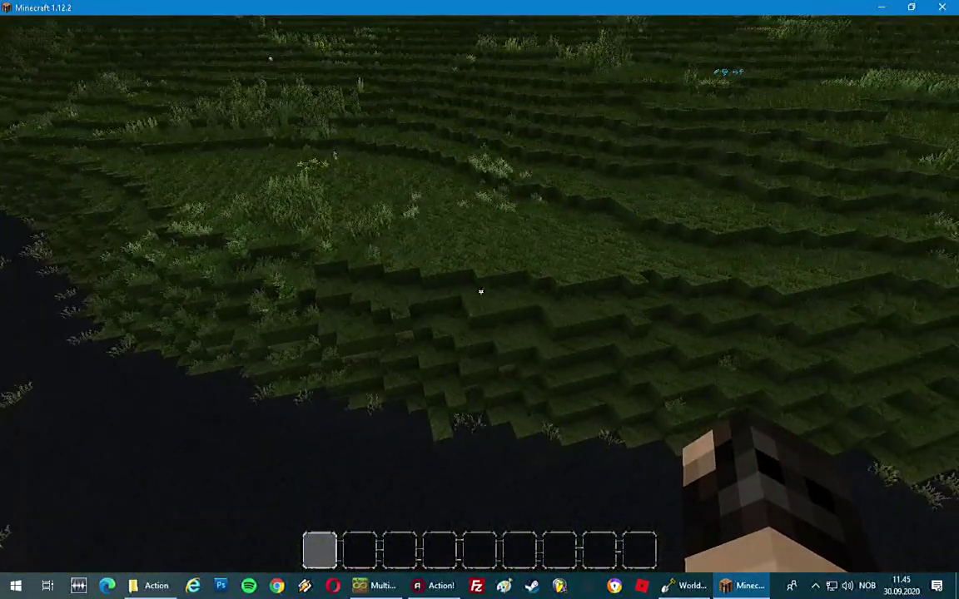
- Switch to WorldPainter and raise tall mountains around the river's southern end with the first Downloaded brush at radius 79 and 100% intensity
key("alt+Tab")
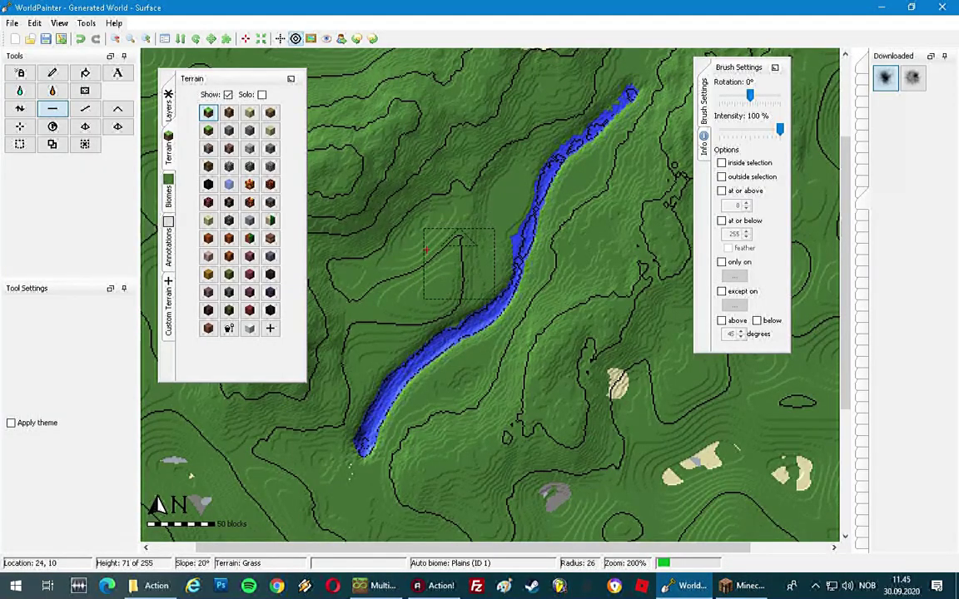
mouse_move(534, 269)
middle_mouse_down()
mouse_move(522, 337)
mouse_move(593, 263)
mouse_move(406, 474)
mouse_move(392, 452)
mouse_move(470, 222)
mouse_move(575, 96)
middle_mouse_up()
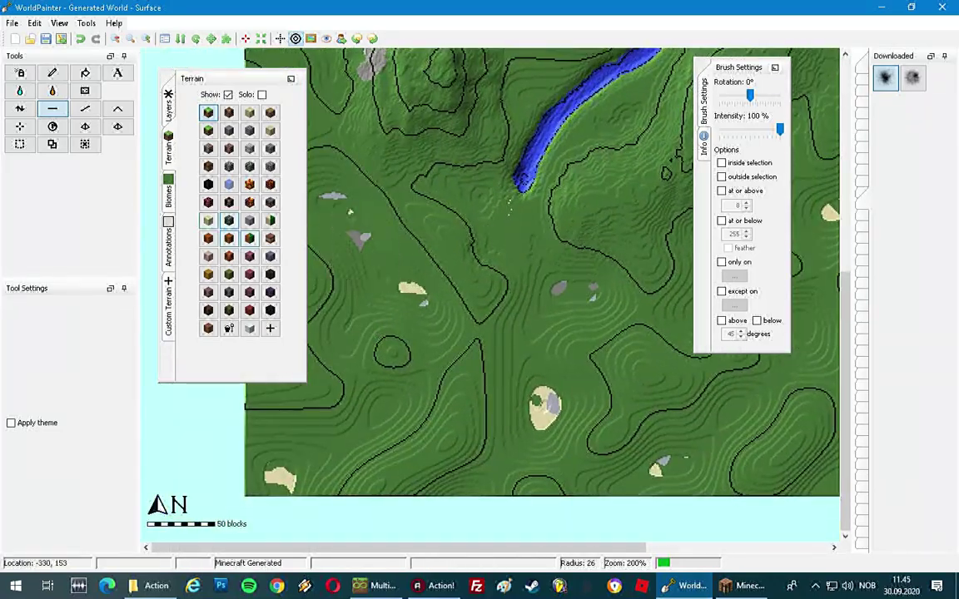
left_click(20, 74)
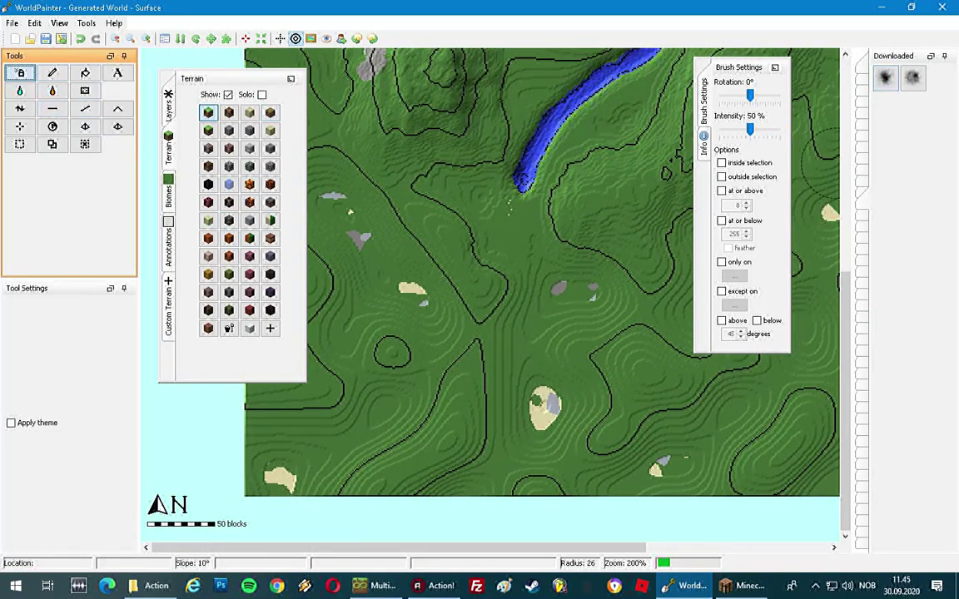
left_click(886, 77)
left_click_drag(750, 129, 781, 129)
mouse_move(495, 278)
middle_mouse_down()
mouse_move(445, 407)
mouse_move(541, 351)
mouse_move(545, 330)
middle_mouse_up()
scroll(508, 364, "down", 11)
middle_click_drag(466, 488, 484, 302)
scroll(503, 288, "down", 2)
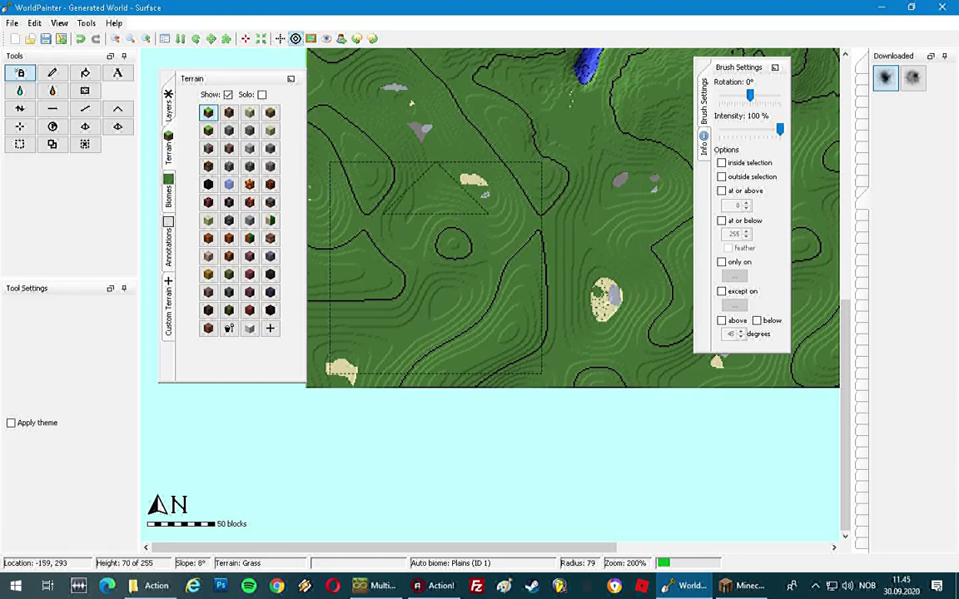
left_click(20, 108)
mouse_move(523, 280)
left_mouse_down()
mouse_move(521, 260)
mouse_move(586, 260)
mouse_move(652, 228)
mouse_move(621, 229)
mouse_move(653, 229)
left_mouse_up()
middle_click_drag(647, 200, 541, 339)
mouse_move(584, 231)
left_mouse_down()
mouse_move(591, 226)
mouse_move(360, 297)
mouse_move(386, 281)
mouse_move(337, 237)
mouse_move(321, 200)
mouse_move(405, 296)
mouse_move(379, 310)
mouse_move(437, 376)
mouse_move(392, 337)
mouse_move(398, 329)
mouse_move(369, 464)
mouse_move(310, 504)
left_mouse_up()
- Carve the river's southern end further into the mountains with the same Downloaded brush at a radius of about 13 to 16
scroll(582, 231, "down", 2)
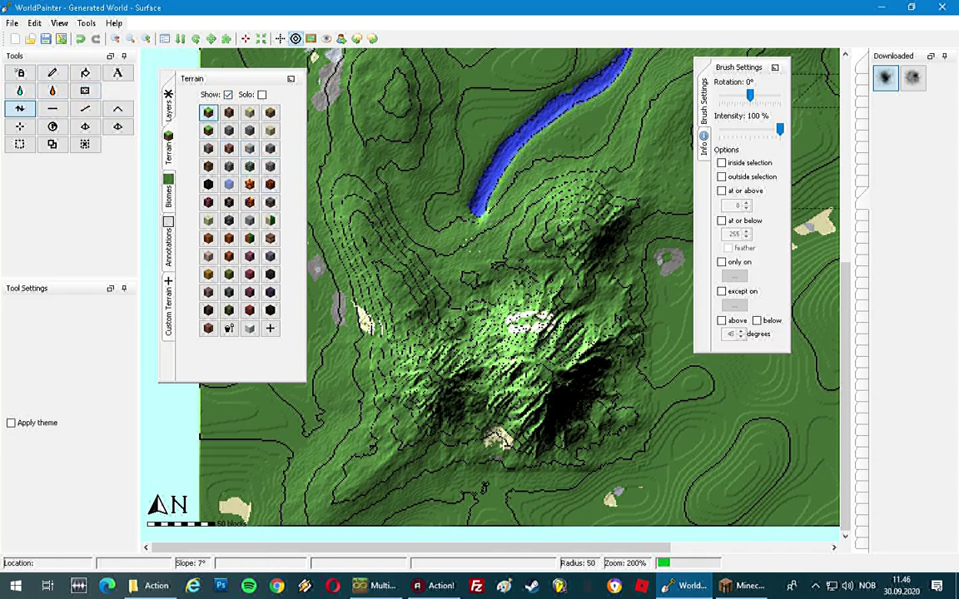
left_click(886, 77)
scroll(488, 251, "up", 6)
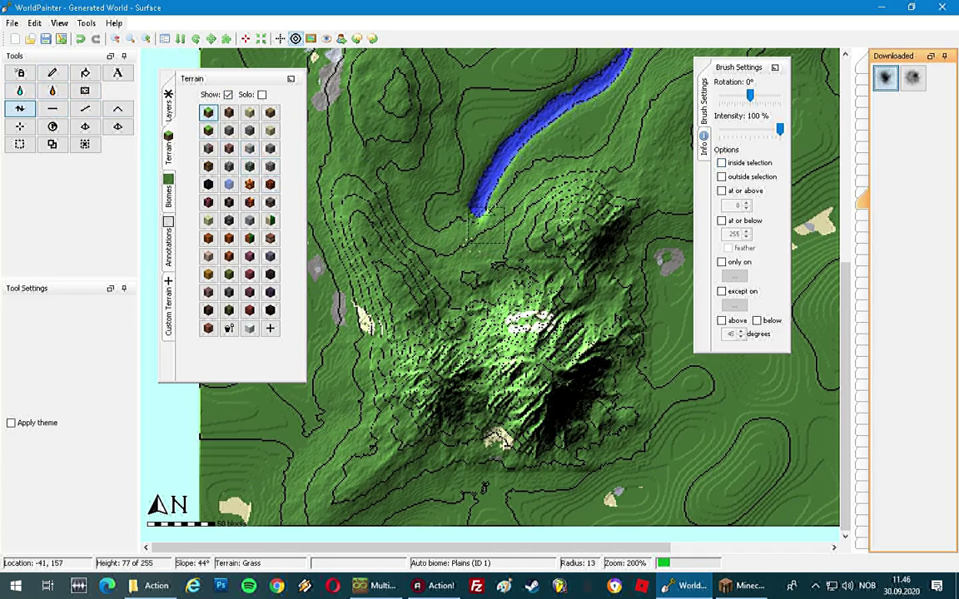
left_click_drag(478, 213, 475, 231)
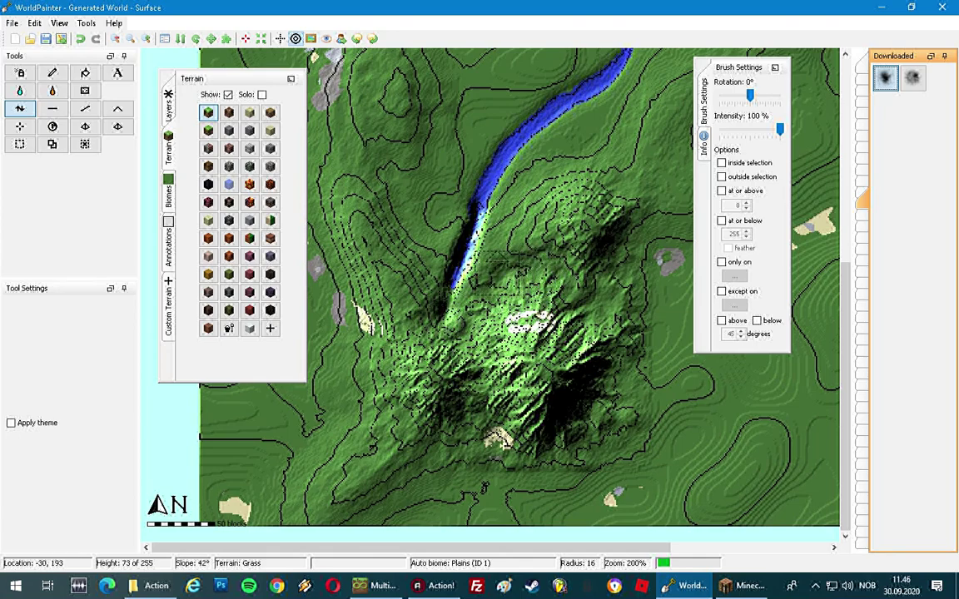
left_click(502, 275)
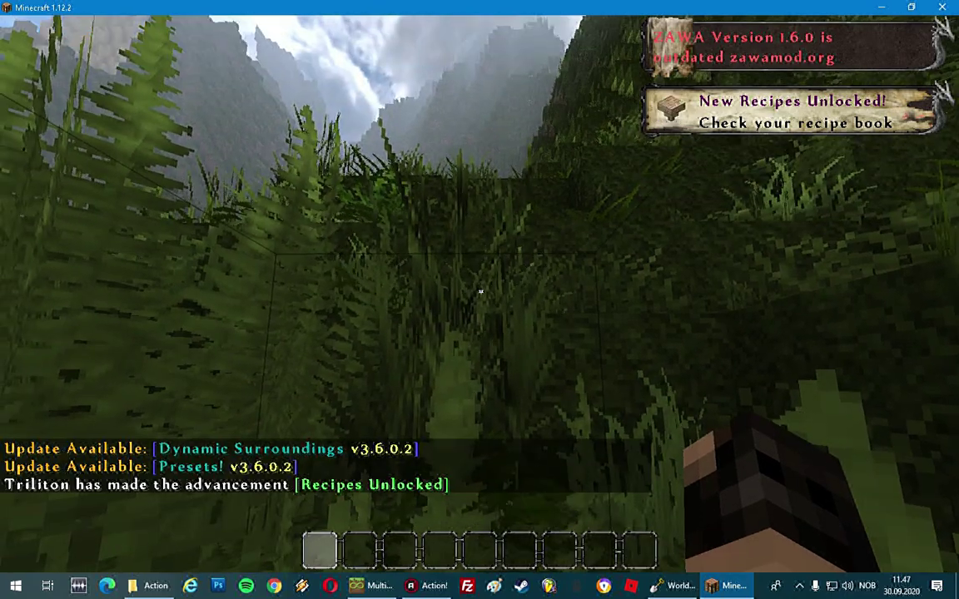
- Look around the mountain terrain in Minecraft and zoom in on the snowy peak
key("w")
key("space")
key("space")
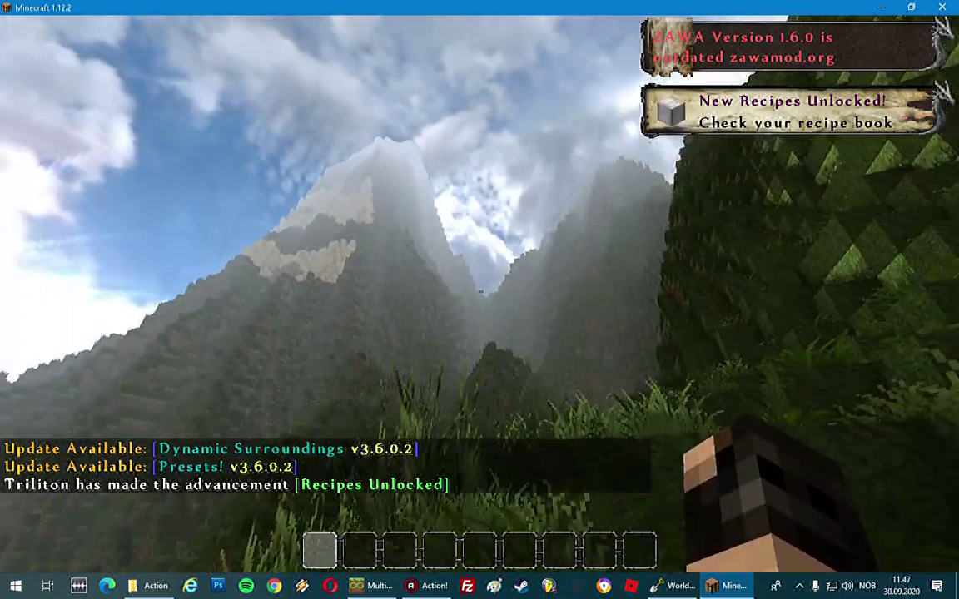
key("c")
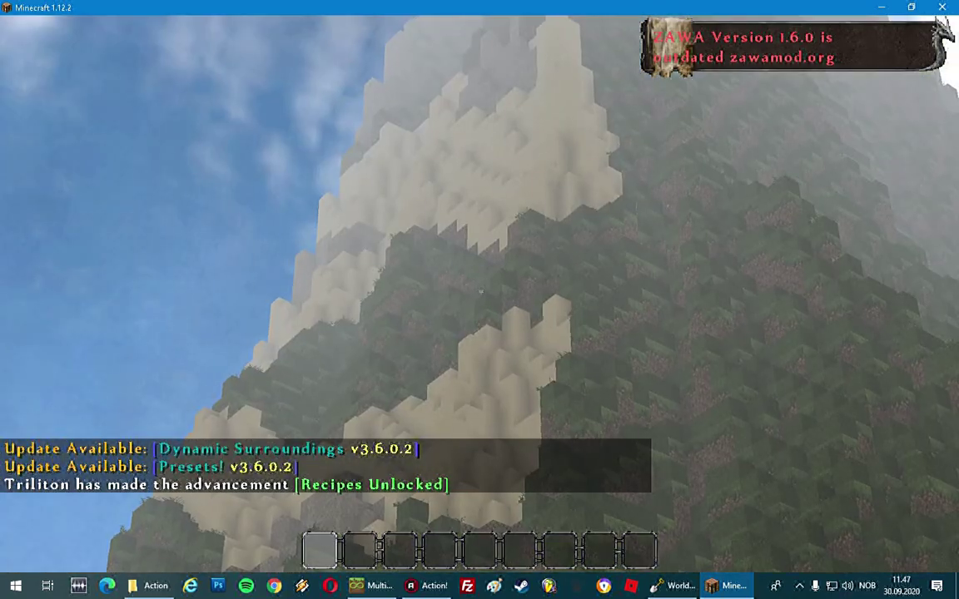
- Move through the narrow mountain gorge in Minecraft and along the river to examine the steep slopes and the banks
key("w")
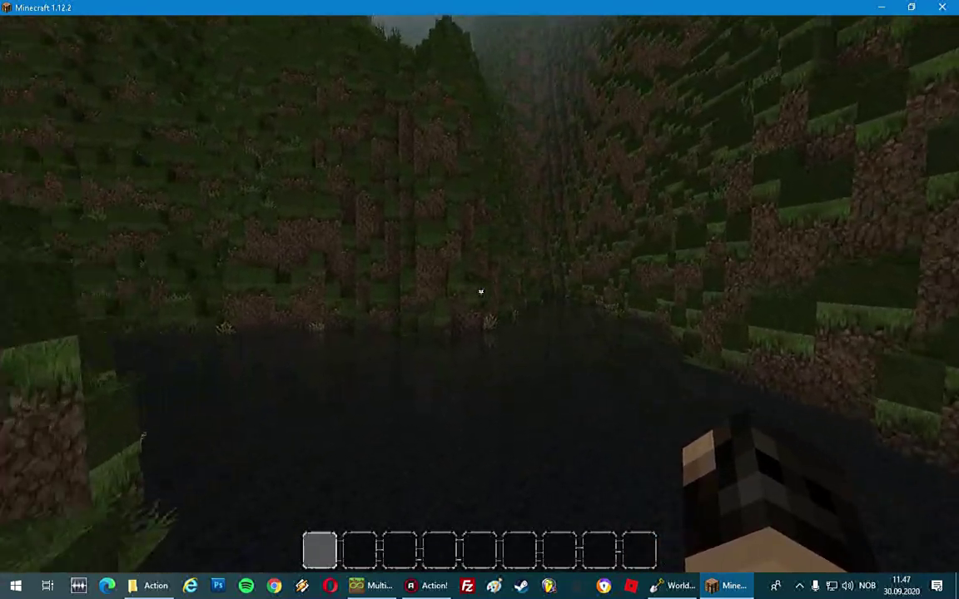
key("w")
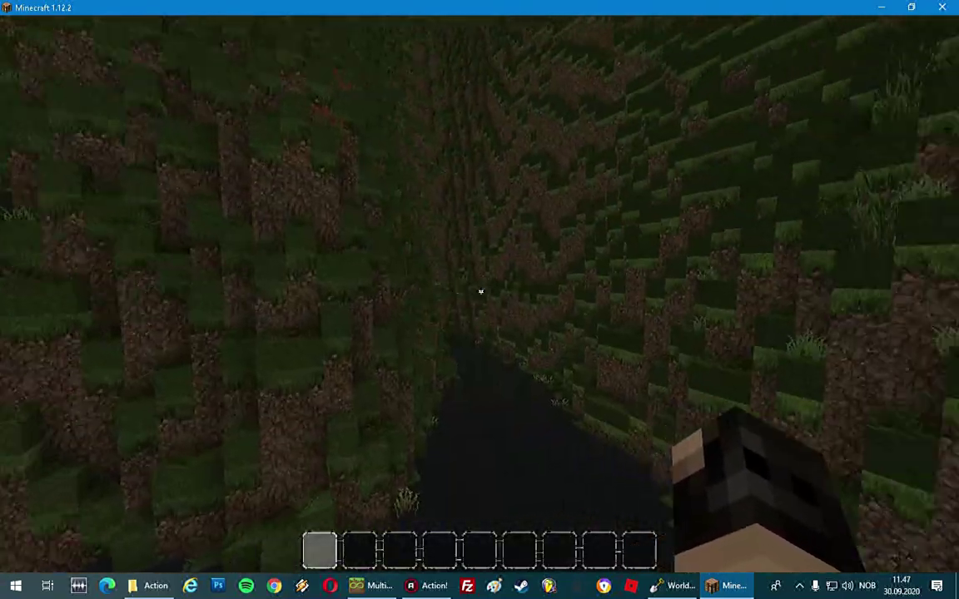
key("w")
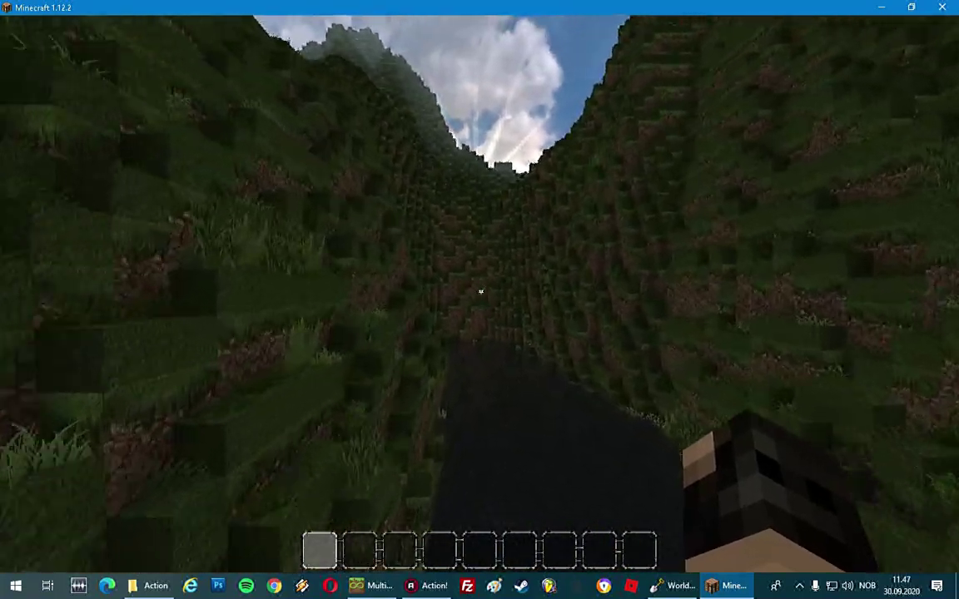
key("w")
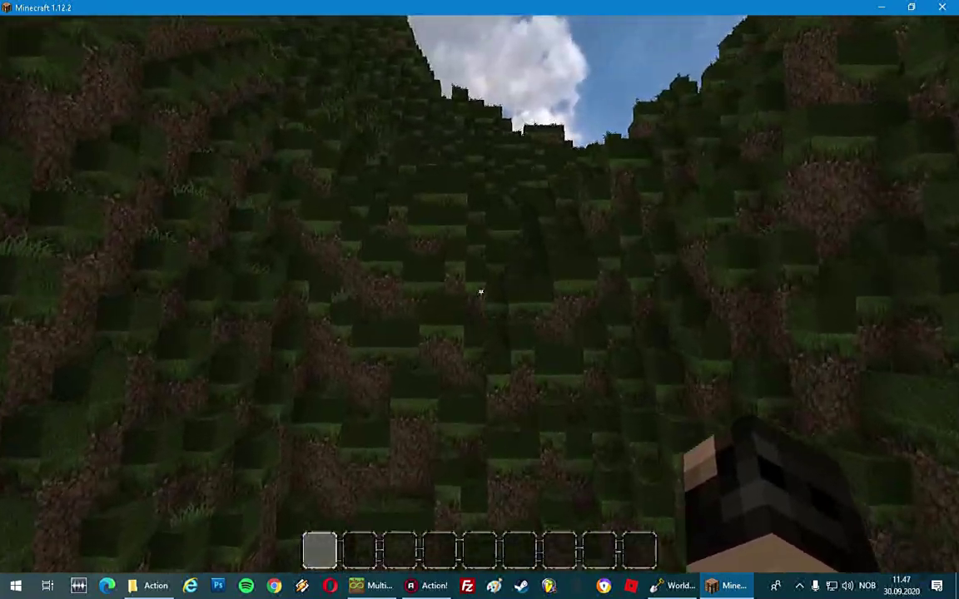
key("w")
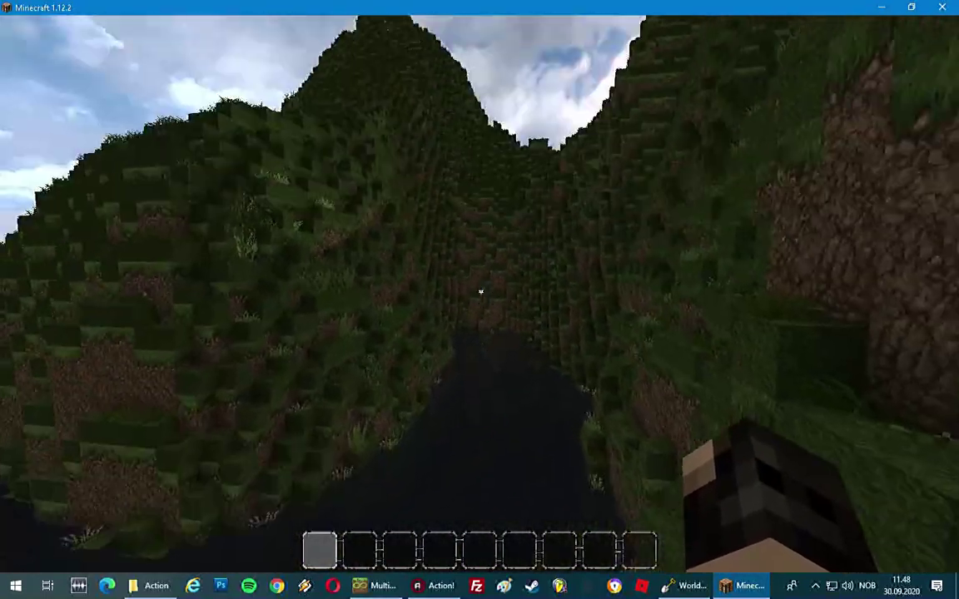
key("w")
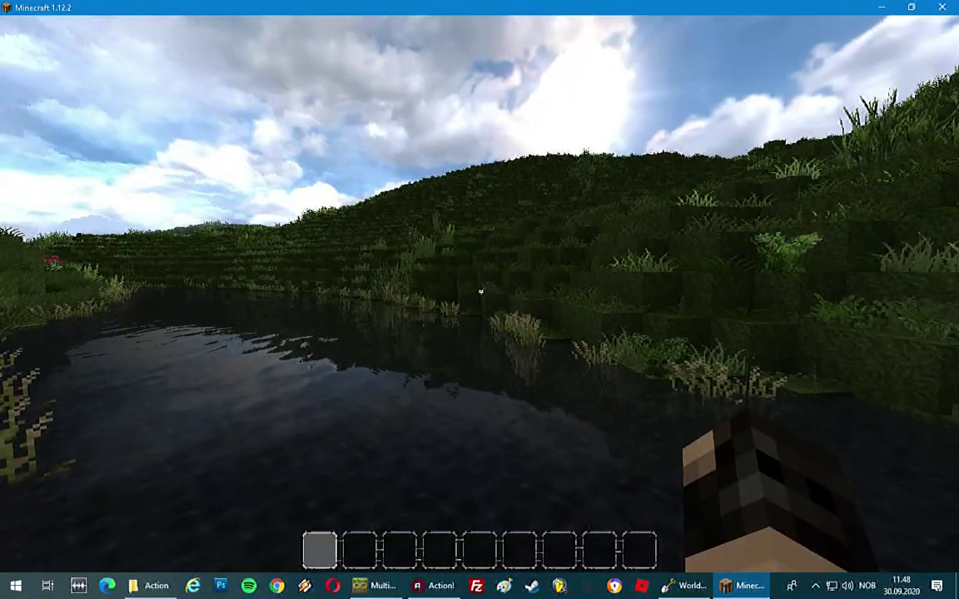
- Switch to WorldPainter and undo the river extension and the mountains raised at the river's southern end
key("alt+Tab")
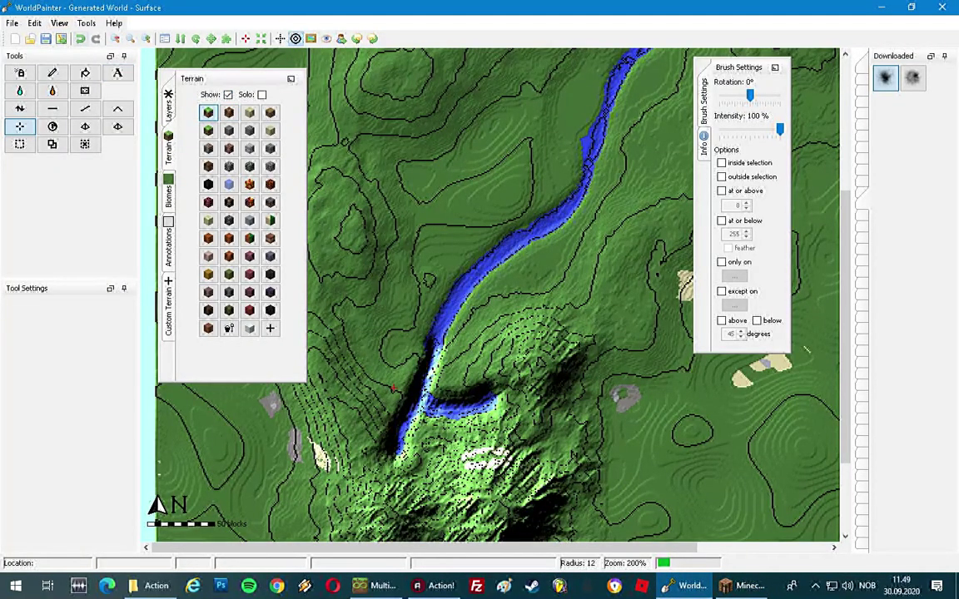
left_click(81, 39)
left_click(80, 39)
left_click(80, 39)
left_click(80, 40)
left_click(80, 39)
left_click(81, 39)
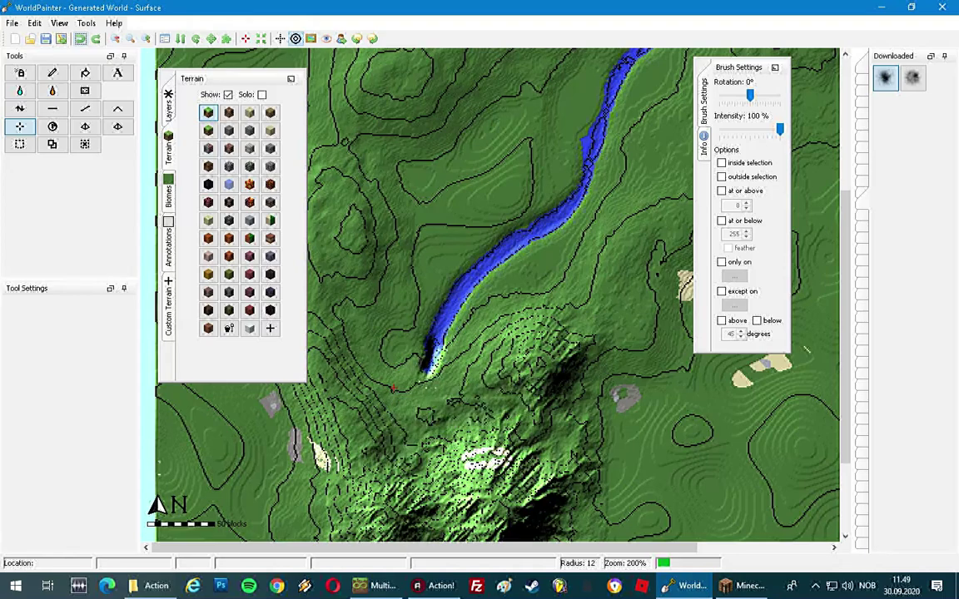
left_click(81, 39)
left_click(81, 39)
left_click(81, 39)
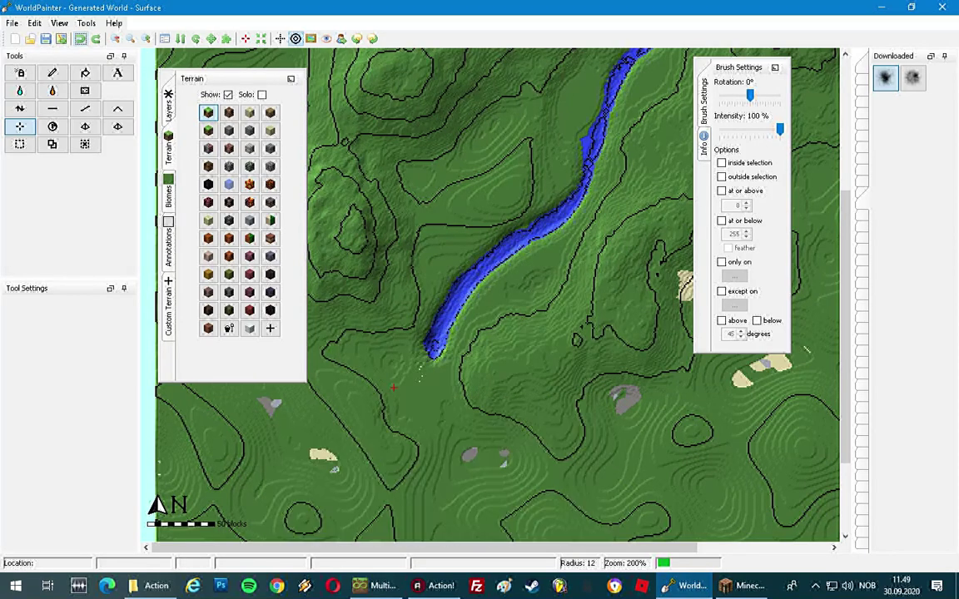
- Raise rugged mountains south and southeast of the river's end with the Height tool and the first Jeracraft brush at radius 86
left_click(863, 266)
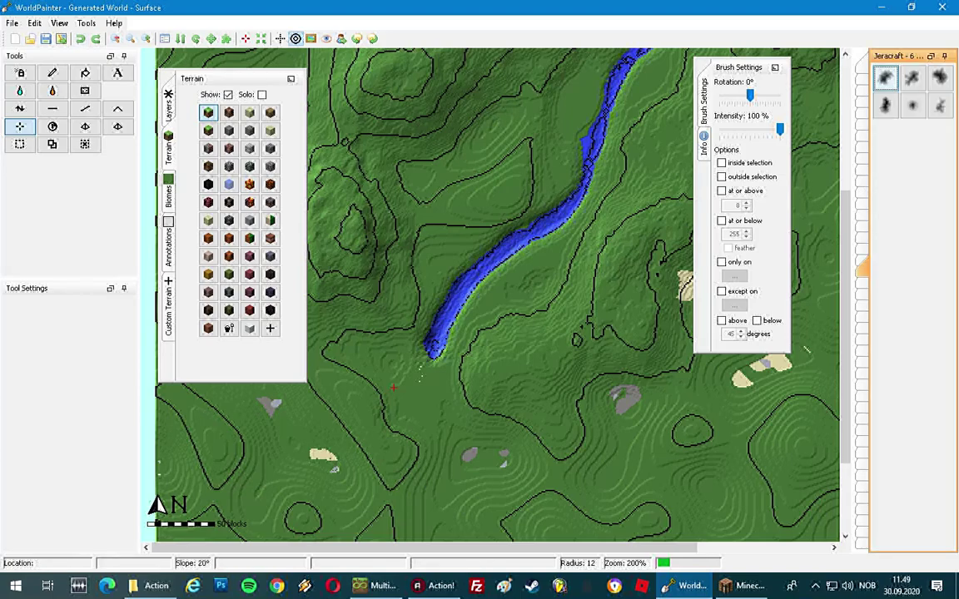
middle_click_drag(635, 454, 640, 347)
middle_click_drag(556, 533, 576, 391)
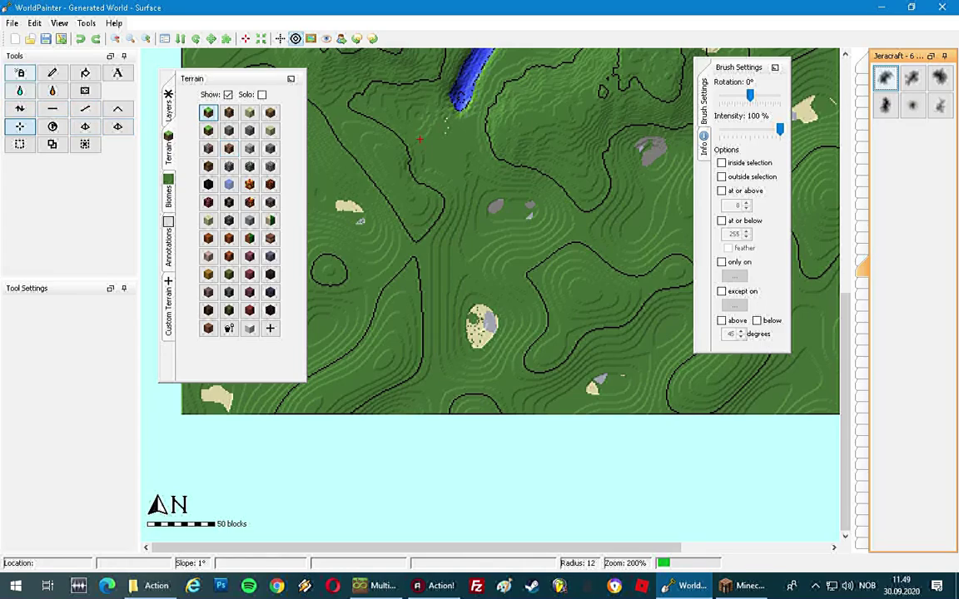
left_click(20, 108)
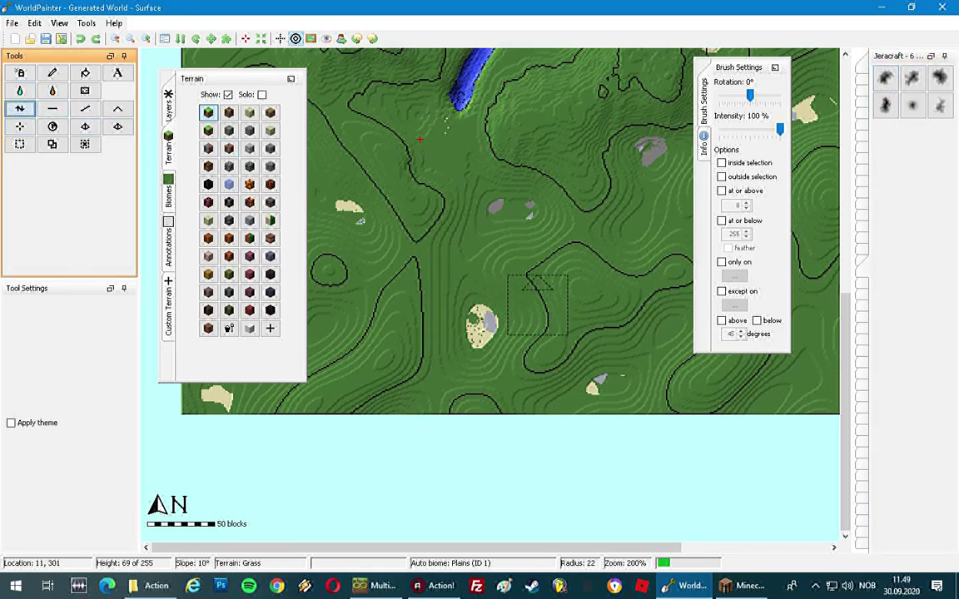
left_click(885, 78)
scroll(499, 334, "down", 4)
mouse_move(517, 275)
middle_mouse_down()
mouse_move(508, 381)
mouse_move(491, 433)
middle_mouse_up()
scroll(498, 466, "down", 3)
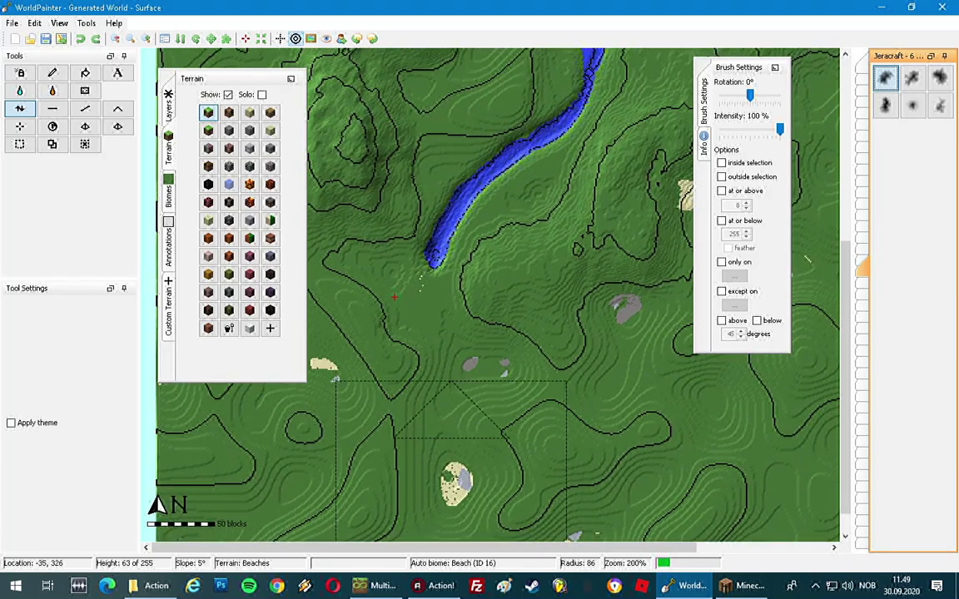
left_click(439, 495)
mouse_move(439, 492)
left_mouse_down()
mouse_move(565, 401)
mouse_move(563, 386)
mouse_move(456, 372)
mouse_move(512, 420)
mouse_move(549, 486)
mouse_move(324, 484)
left_mouse_up()
left_click_drag(614, 382, 630, 275)
- Extend the mountain range westward and raise its central part with the same Jeracraft brush at radius 67
middle_click_drag(524, 320, 573, 403)
scroll(379, 453, "up", 2)
left_click_drag(341, 462, 339, 464)
mouse_move(444, 380)
middle_mouse_down()
mouse_move(422, 200)
mouse_move(408, 219)
middle_mouse_up()
left_click_drag(450, 419, 428, 371)
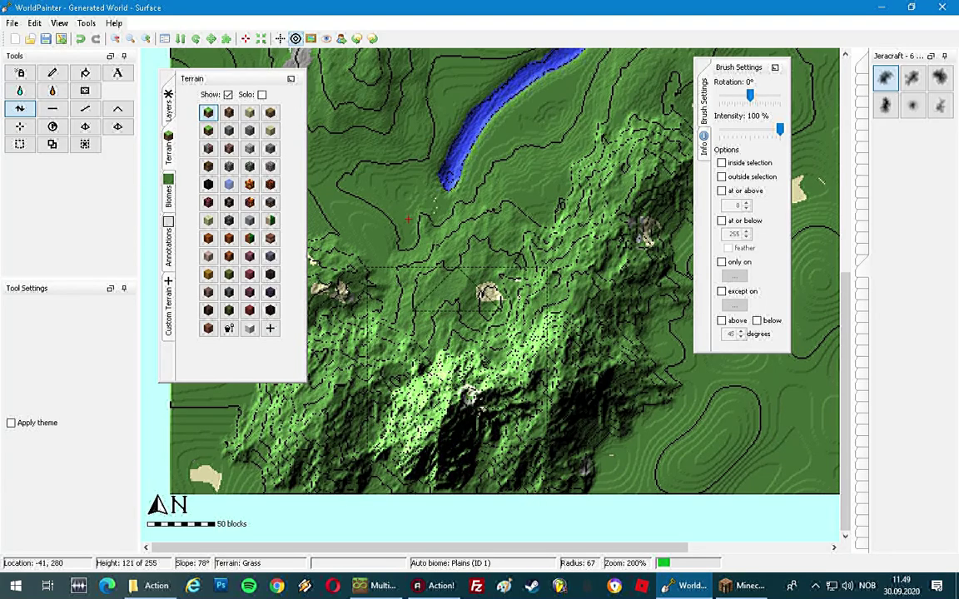
- Spray Grass terrain over the sand, gravel and stone patches on the new mountains
mouse_move(384, 315)
middle_mouse_down()
mouse_move(458, 344)
mouse_move(476, 313)
middle_mouse_up()
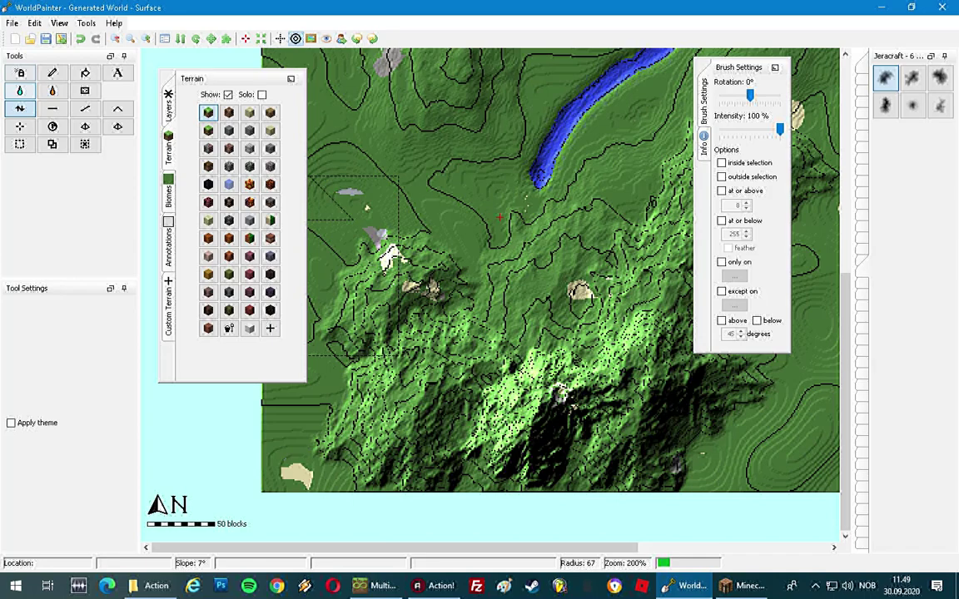
left_click(20, 73)
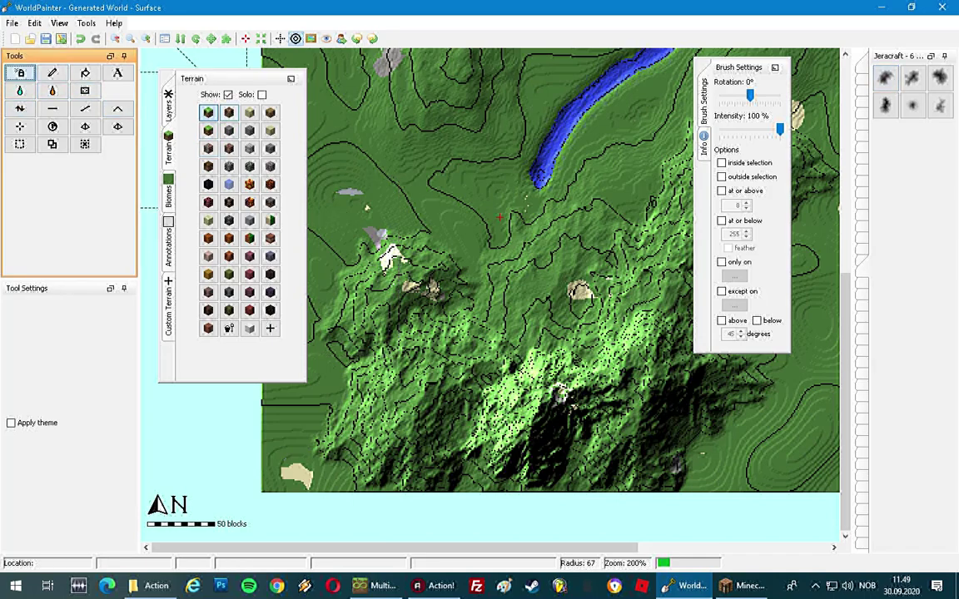
left_click(209, 112)
mouse_move(394, 307)
left_mouse_down()
mouse_move(585, 268)
mouse_move(527, 399)
mouse_move(564, 415)
mouse_move(681, 428)
left_mouse_up()
mouse_move(581, 414)
middle_mouse_down()
mouse_move(405, 445)
mouse_move(589, 366)
middle_mouse_up()
mouse_move(569, 257)
middle_mouse_down()
mouse_move(526, 321)
mouse_move(418, 437)
mouse_move(403, 479)
middle_mouse_up()
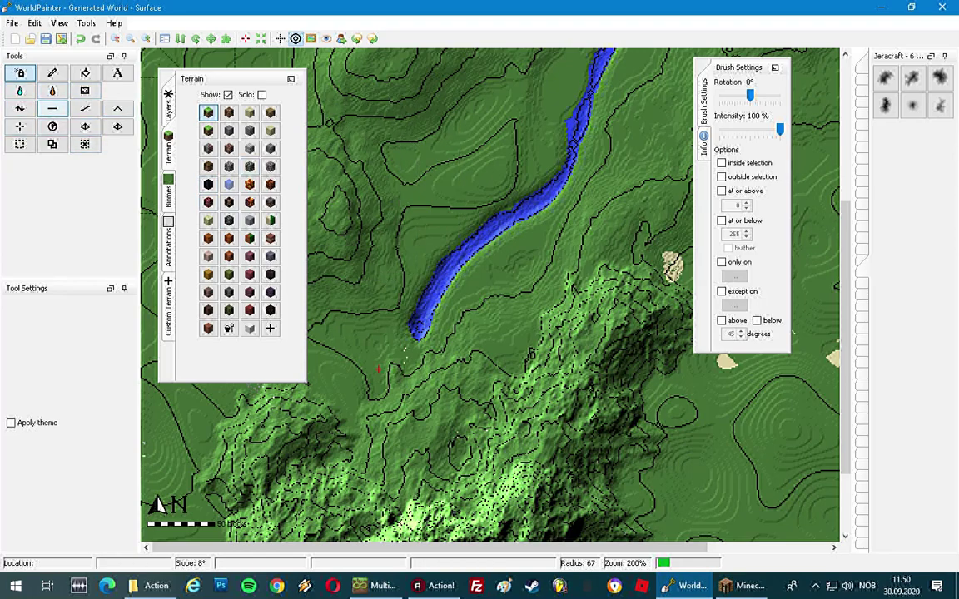
- Fill the entire river channel up to its northern end with the Flatten tool and the first Jeracraft brush at radius 48
left_click(20, 108)
scroll(453, 280, "up", 3)
mouse_move(419, 296)
left_mouse_down()
mouse_move(437, 302)
mouse_move(433, 224)
mouse_move(533, 124)
mouse_move(428, 293)
left_mouse_up()
middle_click_drag(616, 137, 539, 321)
mouse_move(539, 276)
left_mouse_down()
mouse_move(537, 221)
mouse_move(598, 190)
mouse_move(573, 201)
mouse_move(432, 381)
mouse_move(331, 408)
mouse_move(475, 342)
mouse_move(481, 255)
mouse_move(345, 359)
mouse_move(572, 328)
mouse_move(546, 274)
mouse_move(409, 481)
mouse_move(362, 441)
left_mouse_up()
left_click(52, 108)
mouse_move(469, 418)
middle_mouse_down()
mouse_move(472, 378)
mouse_move(525, 216)
middle_mouse_up()
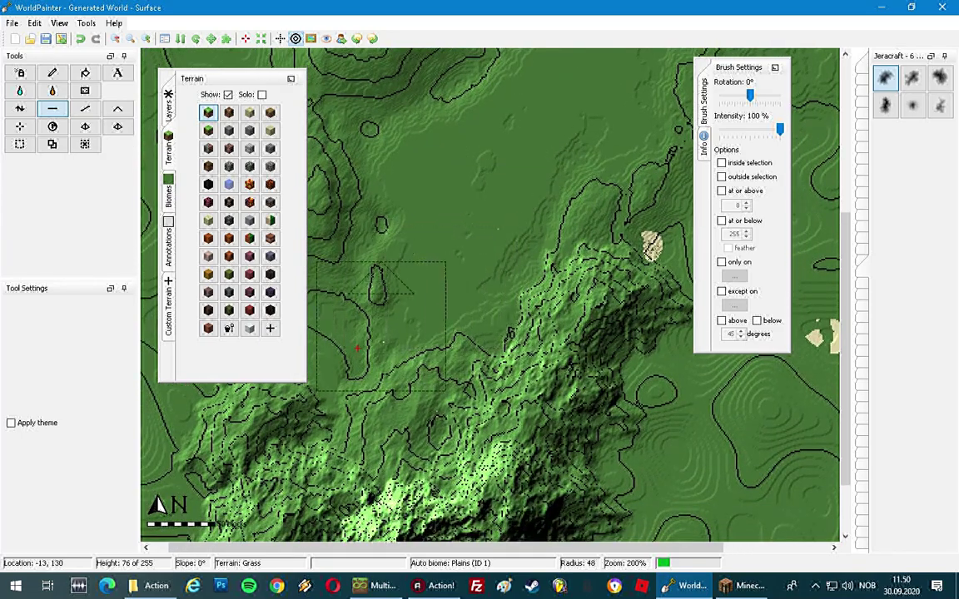
middle_click_drag(571, 132, 419, 383)
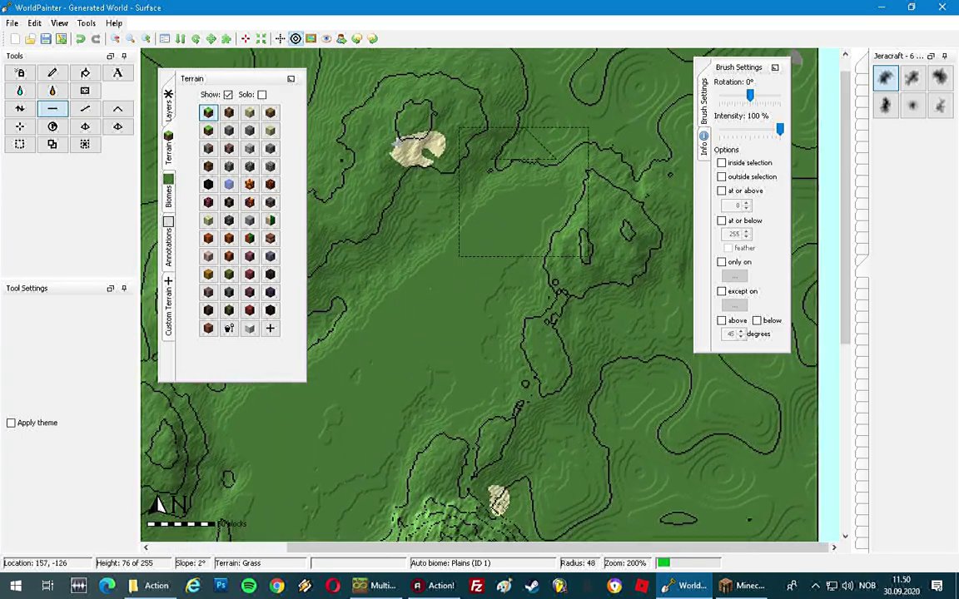
middle_click_drag(600, 92, 507, 283)
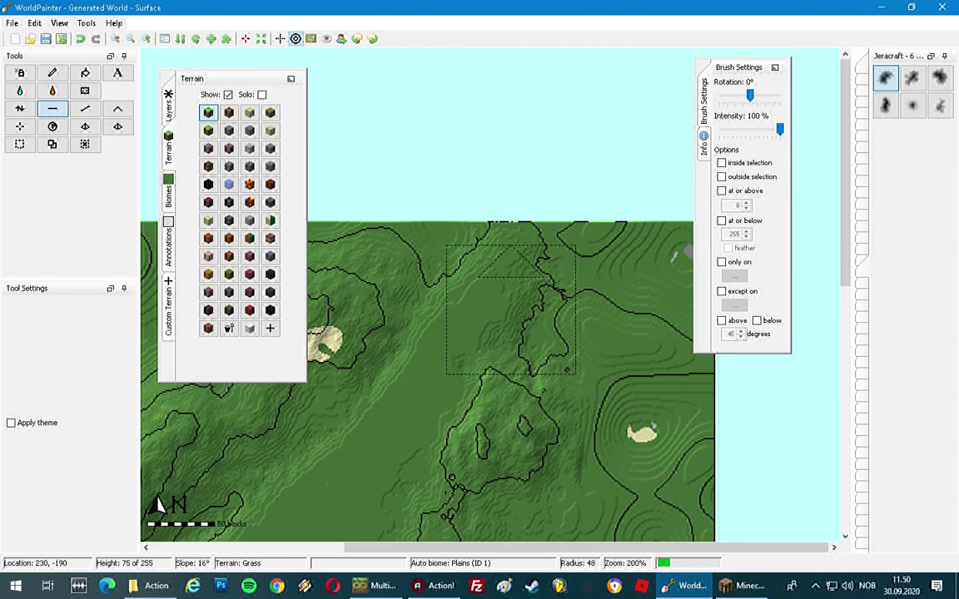
mouse_move(545, 249)
left_mouse_down()
mouse_move(495, 337)
mouse_move(507, 346)
mouse_move(618, 330)
mouse_move(641, 295)
mouse_move(600, 363)
left_mouse_up()
- Raise gentle hills over the central and southwestern flattened valley with the Height tool and the Jeracraft brush at radius 57
middle_click_drag(524, 424, 593, 278)
middle_click_drag(530, 453, 648, 389)
scroll(477, 286, "down", 1)
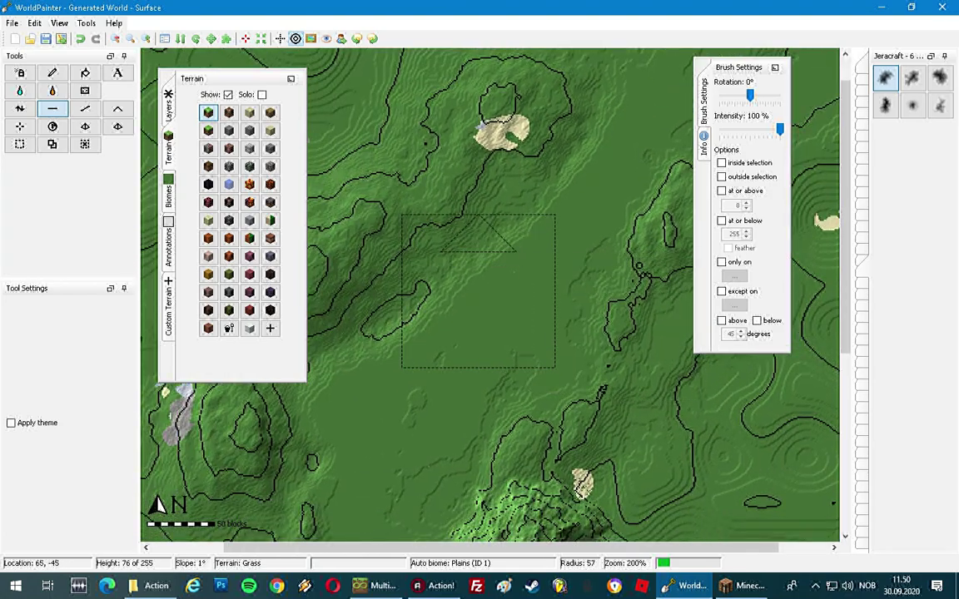
left_click(20, 108)
mouse_move(428, 310)
left_mouse_down()
mouse_move(467, 308)
mouse_move(541, 163)
mouse_move(582, 347)
mouse_move(433, 351)
mouse_move(436, 462)
mouse_move(349, 424)
mouse_move(400, 400)
left_mouse_up()
middle_click_drag(470, 358, 535, 209)
mouse_move(382, 411)
left_mouse_down()
mouse_move(360, 371)
mouse_move(250, 383)
mouse_move(241, 421)
left_mouse_up()
- Raise more low hills across the northern half of the flattened valley with the same brush at radius 57
middle_click_drag(649, 287, 416, 400)
mouse_move(518, 379)
left_mouse_down()
mouse_move(549, 278)
mouse_move(526, 185)
left_mouse_up()
middle_click_drag(583, 195, 509, 358)
mouse_move(531, 362)
left_mouse_down()
mouse_move(426, 224)
mouse_move(622, 196)
mouse_move(531, 276)
left_mouse_up()
middle_click_drag(525, 397, 707, 247)
mouse_move(418, 137)
left_mouse_down()
mouse_move(457, 129)
mouse_move(476, 156)
mouse_move(412, 206)
left_mouse_up()
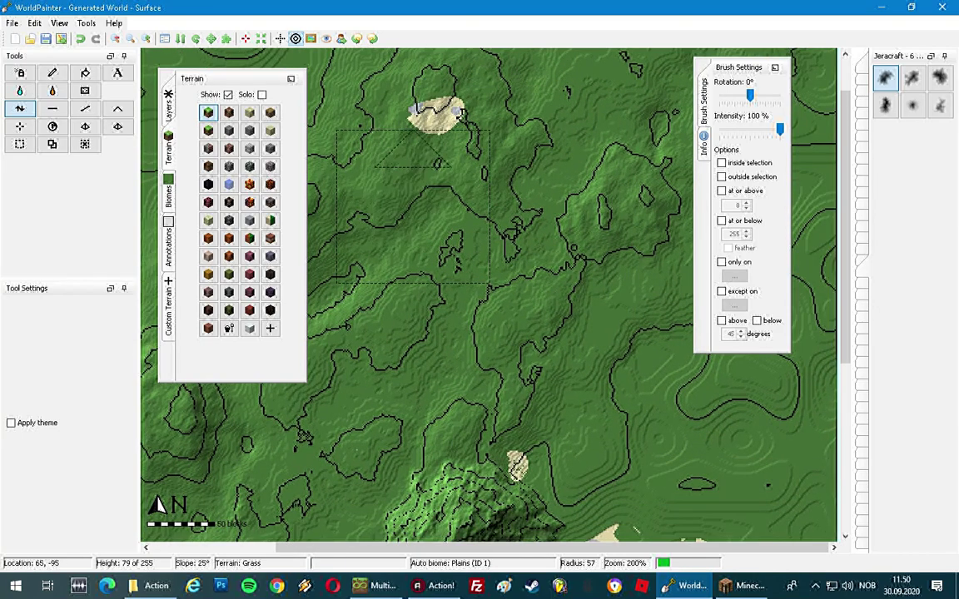
- Raise a ridge across the eastern plain and the ground just north of the mountains with the brush at radius 57
mouse_move(537, 359)
left_mouse_down()
mouse_move(583, 366)
mouse_move(633, 349)
mouse_move(658, 375)
mouse_move(629, 393)
left_mouse_up()
middle_click_drag(666, 350, 466, 381)
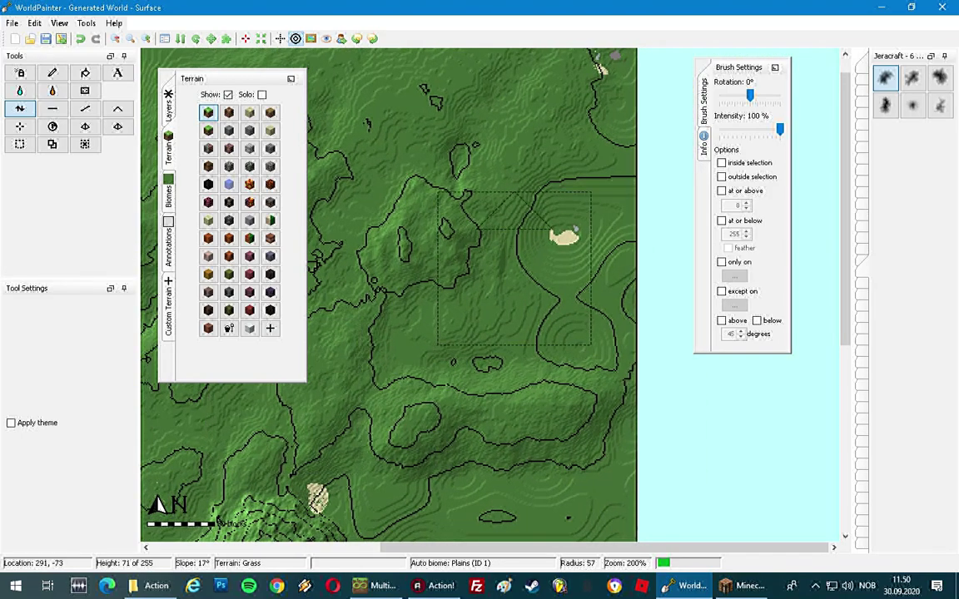
middle_click_drag(340, 419, 511, 355)
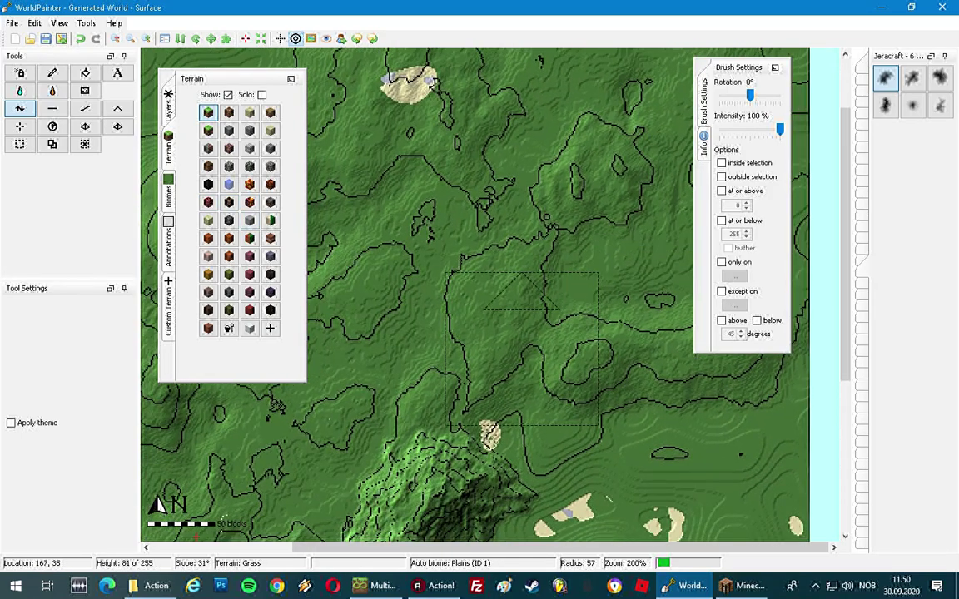
left_click_drag(512, 356, 448, 390)
- Build up the valley's southwestern side and the western mountain foothills with the Height tool at radius 57
middle_click_drag(223, 537, 464, 423)
mouse_move(400, 249)
left_mouse_down()
mouse_move(437, 335)
mouse_move(347, 385)
mouse_move(351, 403)
left_mouse_up()
middle_click_drag(310, 516, 346, 363)
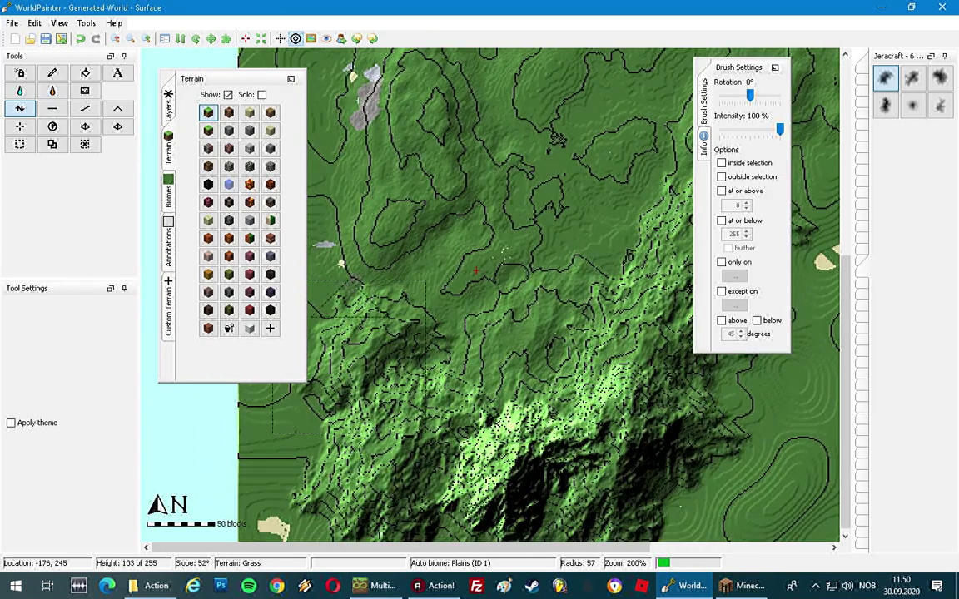
left_click_drag(370, 301, 365, 277)
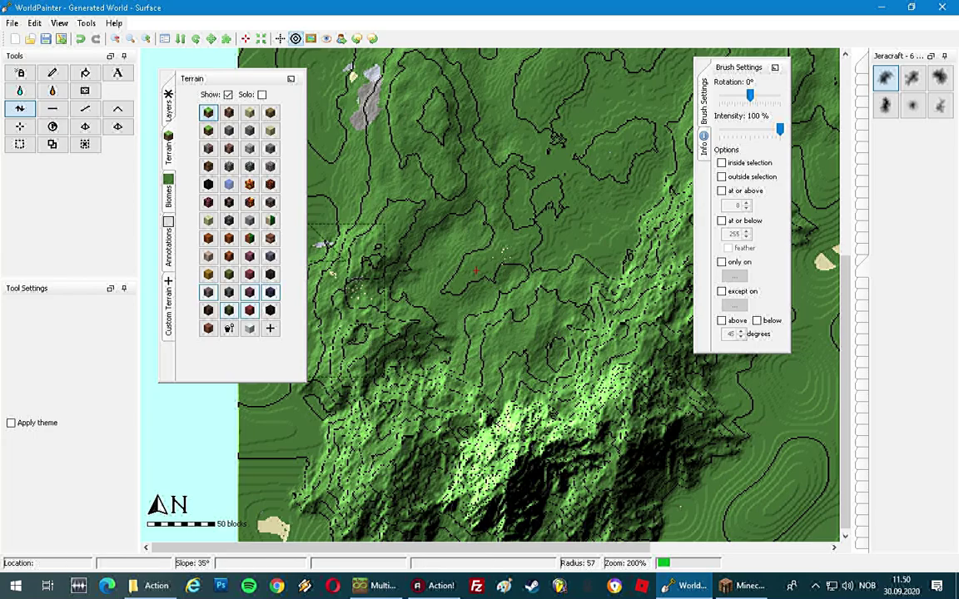
- Spray Grass terrain over the remaining sand specks in the western foothills and the valley
left_click(20, 72)
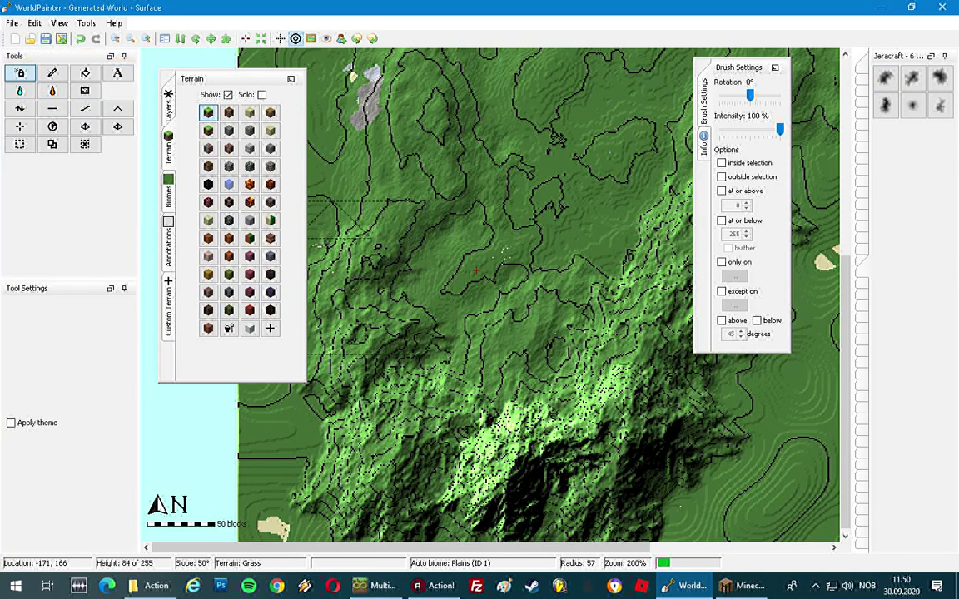
mouse_move(476, 271)
middle_mouse_down()
mouse_move(539, 148)
mouse_move(446, 298)
mouse_move(429, 215)
mouse_move(545, 402)
mouse_move(403, 468)
mouse_move(391, 391)
mouse_move(424, 300)
mouse_move(408, 134)
mouse_move(436, 403)
middle_mouse_up()
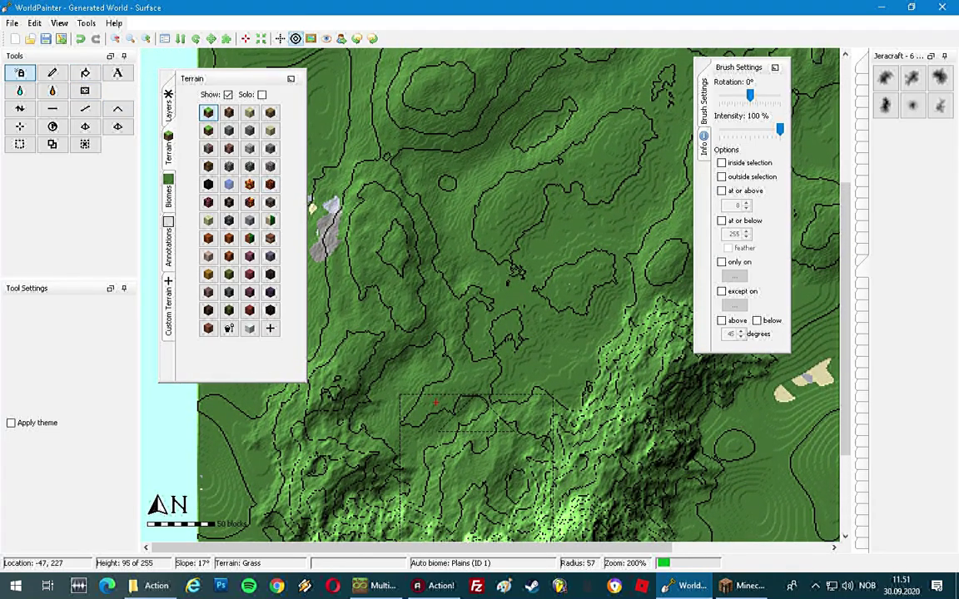
middle_click_drag(476, 471, 475, 475)
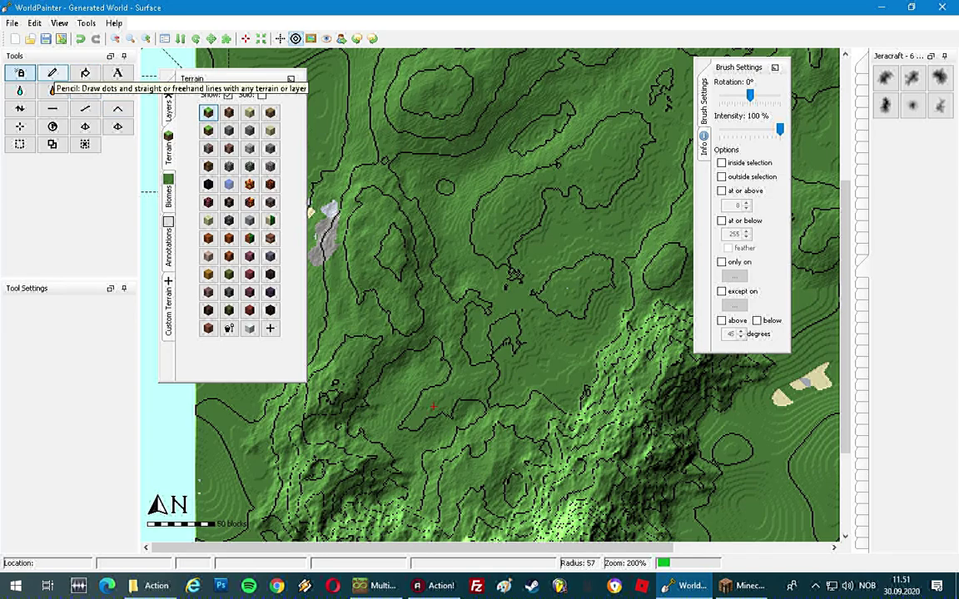
- Set the Pencil tool to draw with the dark blue annotation colour
left_click(52, 75)
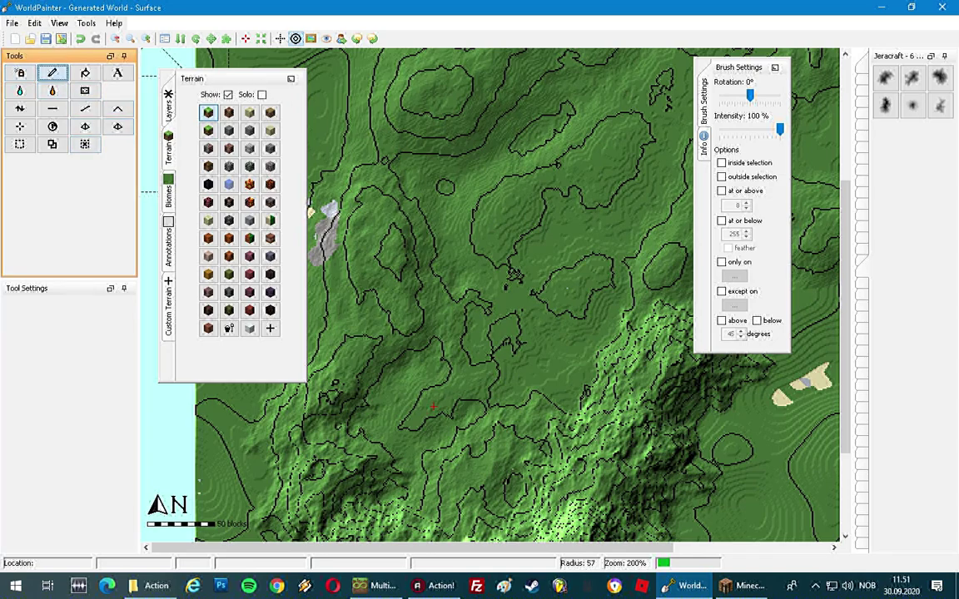
left_click(168, 243)
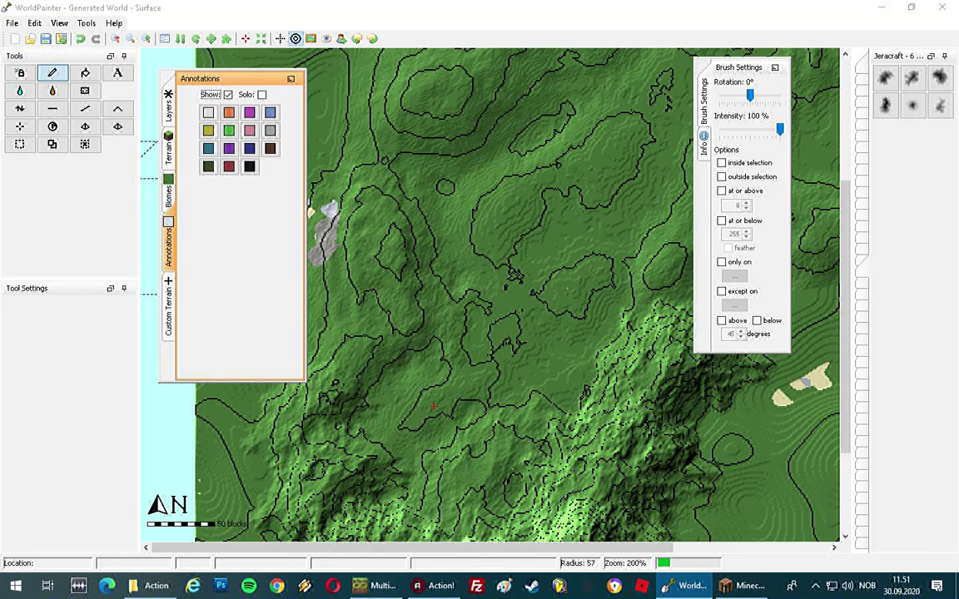
left_click(269, 112)
left_click(250, 148)
scroll(511, 164, "down", 5)
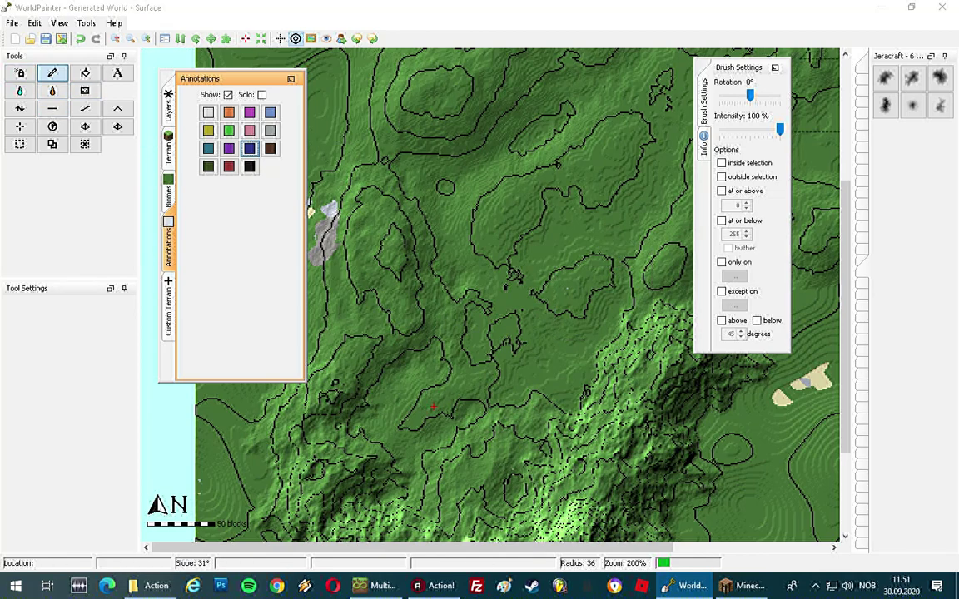
- Choose the solid round brush from the default brush set and reduce its radius to 7
left_click(885, 79)
left_click(863, 62)
left_click(885, 79)
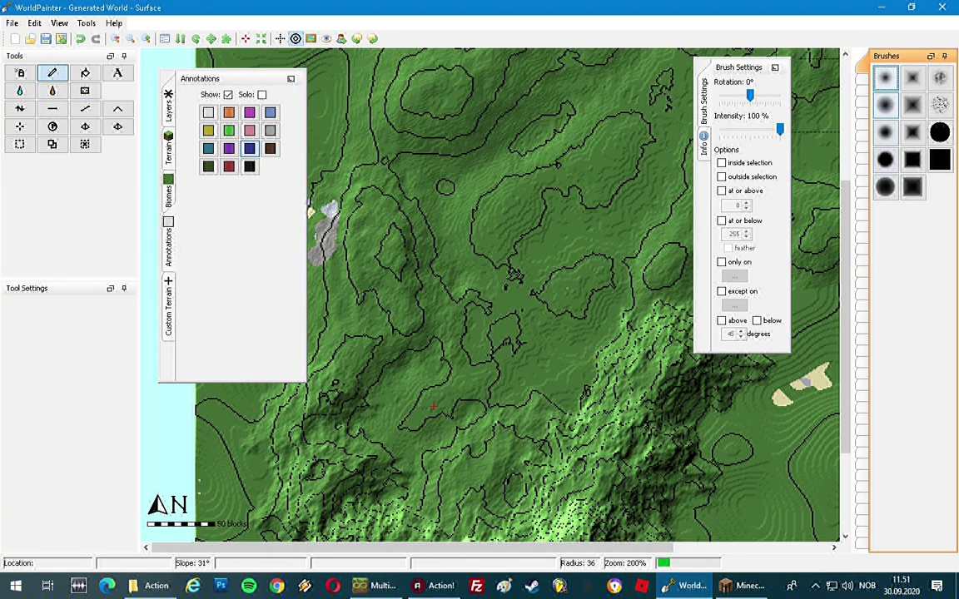
left_click(885, 133)
left_click(885, 159)
scroll(504, 366, "down", 5)
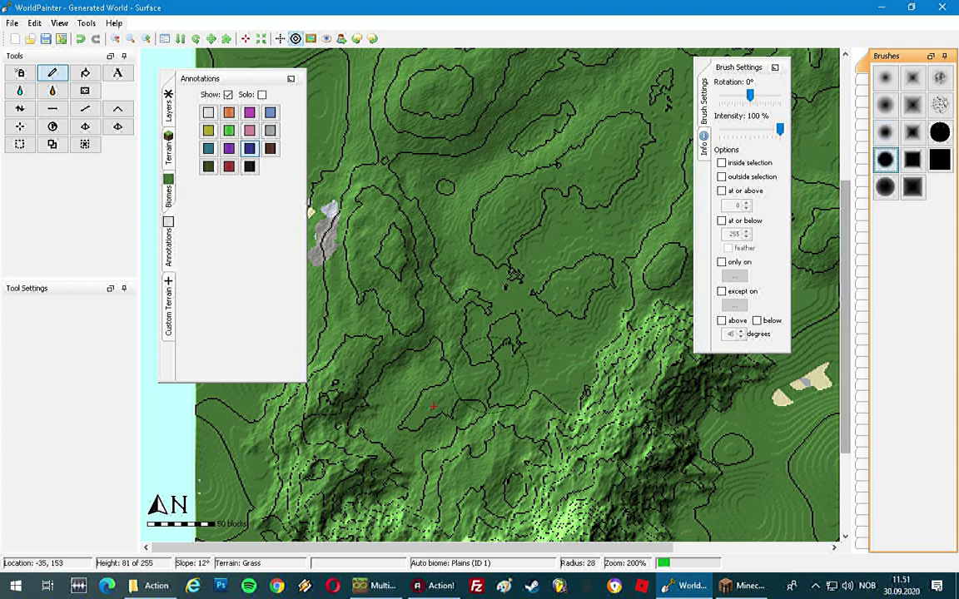
middle_click_drag(532, 311, 399, 381)
scroll(366, 441, "down", 5)
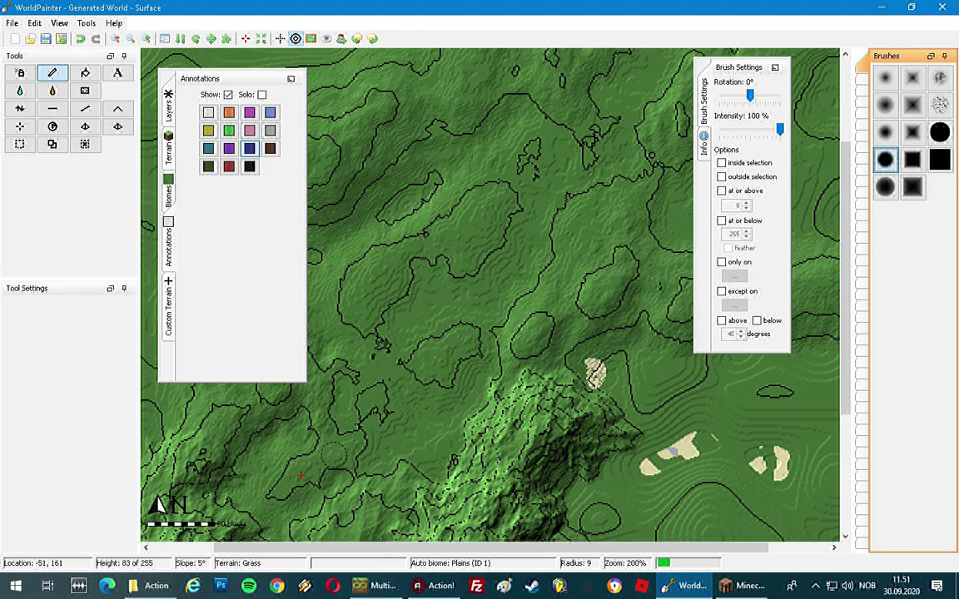
middle_click_drag(301, 475, 428, 303)
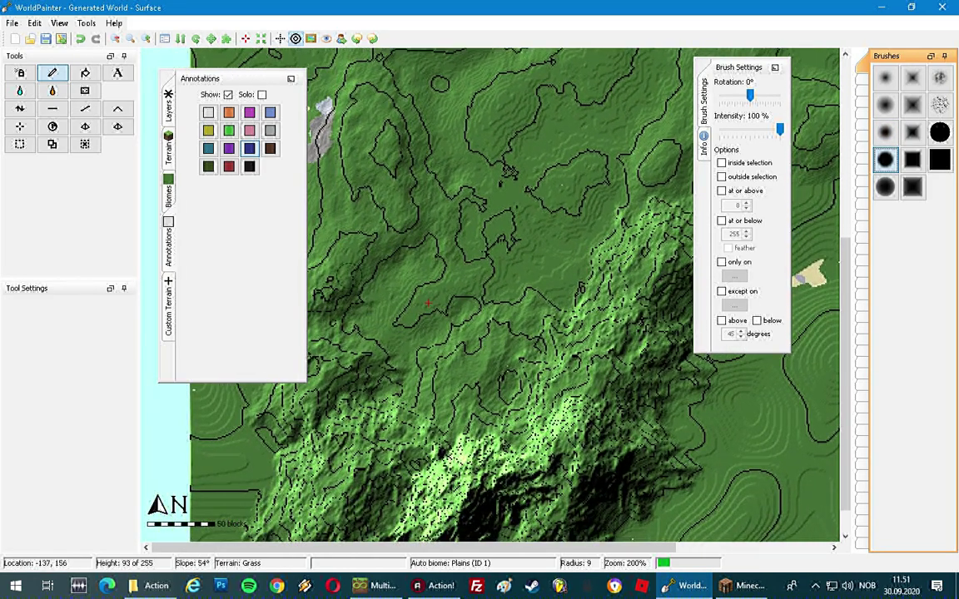
scroll(447, 259, "down", 2)
- Draw the main river course in dark blue from the mountains' northern foot through the valley and northeast across the plain
mouse_move(490, 296)
left_mouse_down()
mouse_move(524, 238)
mouse_move(518, 163)
mouse_move(562, 133)
mouse_move(610, 123)
left_mouse_up()
middle_click_drag(611, 122, 453, 284)
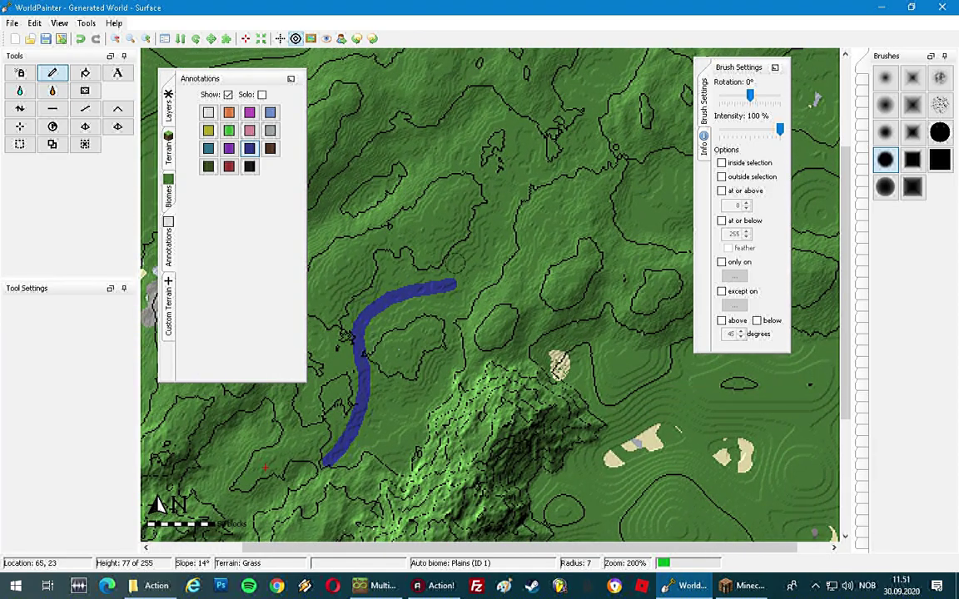
mouse_move(453, 284)
left_mouse_down()
mouse_move(487, 253)
mouse_move(533, 163)
mouse_move(562, 150)
mouse_move(642, 171)
left_mouse_up()
middle_click_drag(641, 171, 487, 248)
left_click_drag(487, 247, 633, 183)
middle_click_drag(607, 199, 525, 265)
mouse_move(550, 252)
left_mouse_down()
mouse_move(590, 226)
mouse_move(638, 222)
left_mouse_up()
- Draw two light blue streams at radius 5 from the river's southern end, running south and southwest up into the mountains
middle_click_drag(358, 320, 543, 302)
middle_click_drag(623, 315, 332, 305)
middle_click_drag(421, 318, 671, 253)
middle_click_drag(337, 364, 606, 232)
middle_click_drag(461, 338, 497, 271)
left_click(269, 113)
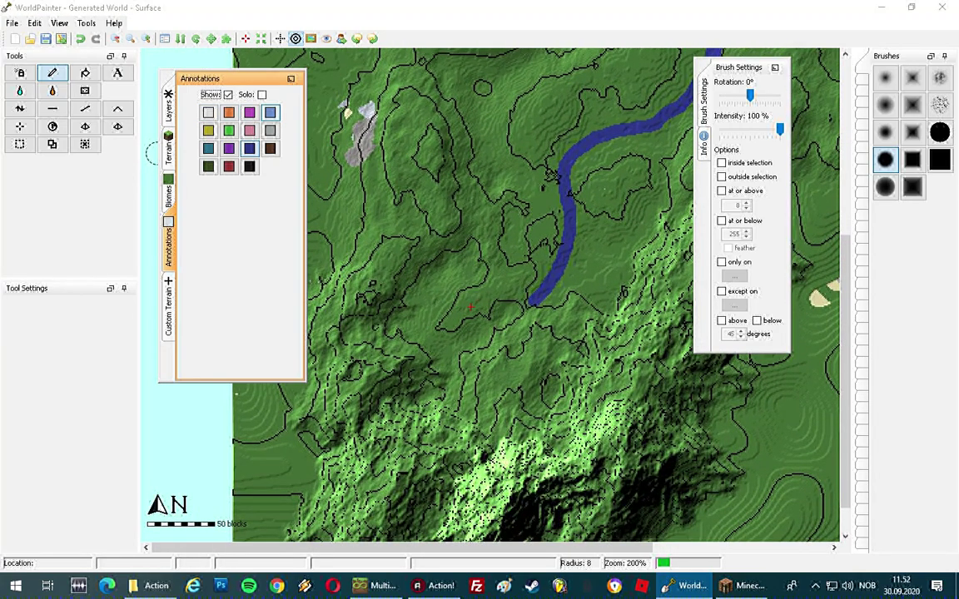
middle_click_drag(421, 301, 414, 255)
scroll(465, 245, "up", 2)
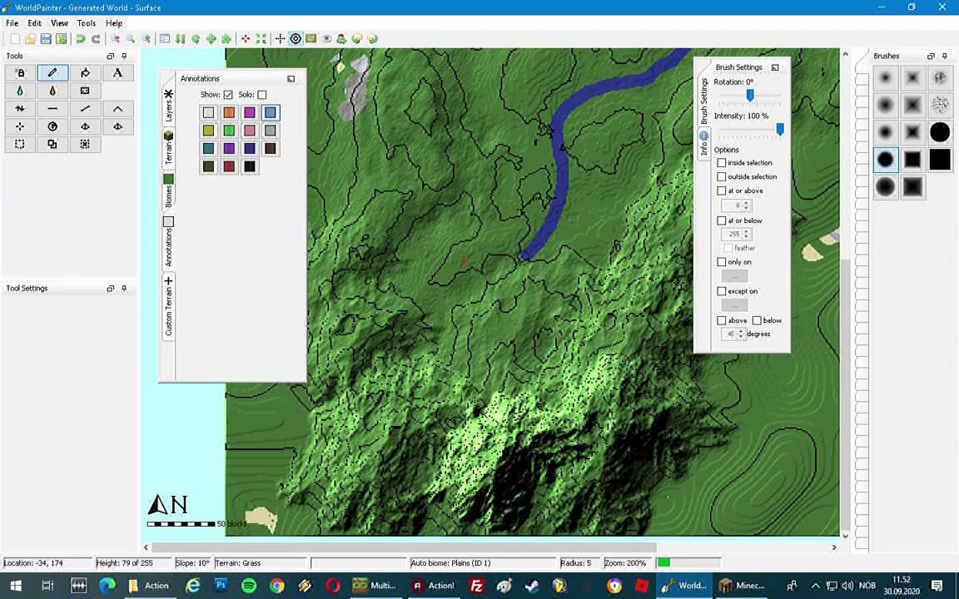
mouse_move(537, 246)
left_mouse_down()
mouse_move(550, 299)
mouse_move(538, 333)
mouse_move(571, 404)
left_mouse_up()
mouse_move(529, 254)
left_mouse_down()
mouse_move(449, 300)
mouse_move(439, 334)
mouse_move(401, 361)
left_mouse_up()
- Add three light blue side branches to the southwestern stream, reaching into the western foothills, narrowing the brush to radius 4
mouse_move(468, 287)
left_mouse_down()
mouse_move(440, 276)
mouse_move(363, 281)
left_mouse_up()
scroll(458, 288, "down", 1)
left_click_drag(454, 284, 393, 321)
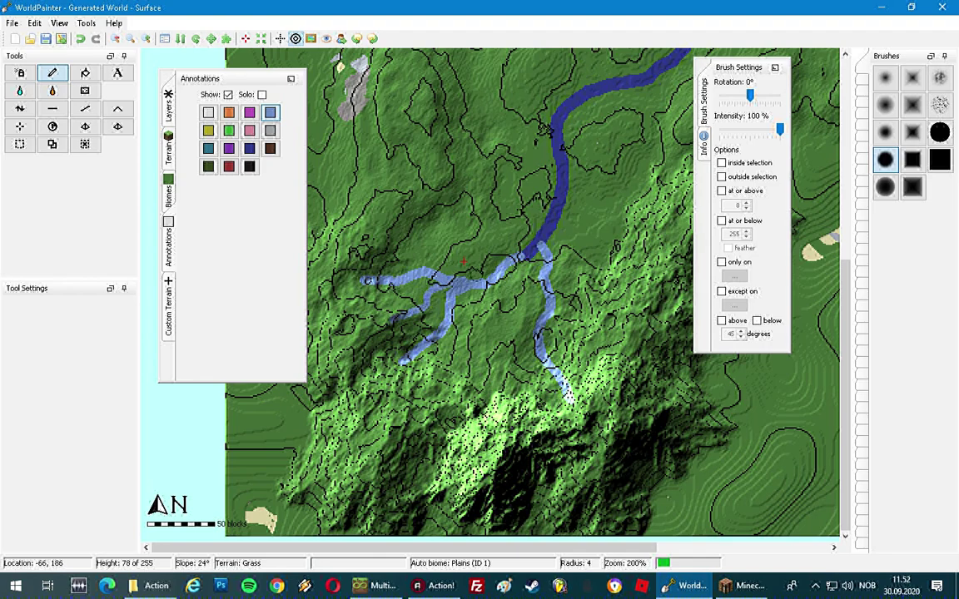
left_click_drag(431, 274, 411, 237)
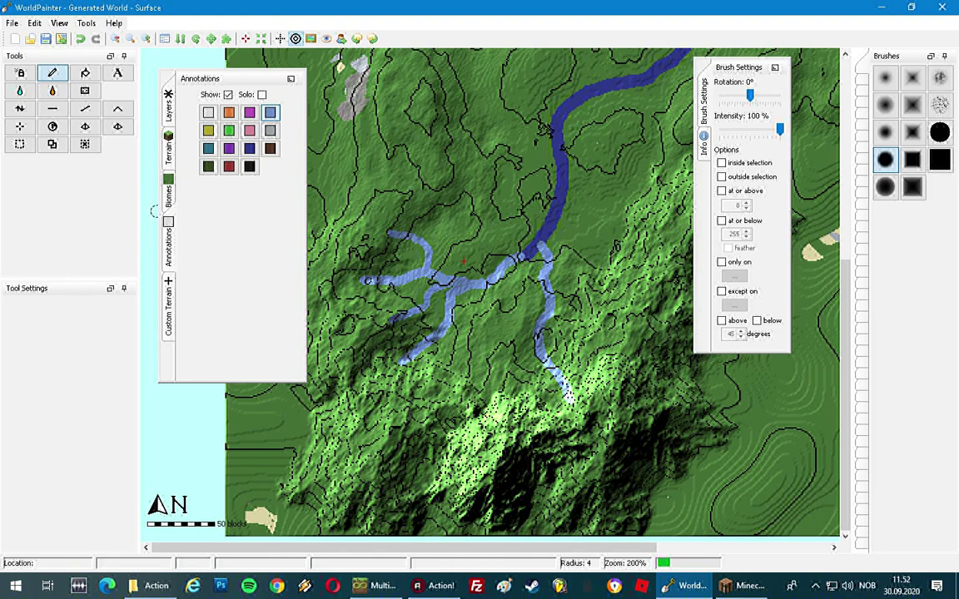
- Create a custom ground cover layer named Streams2 with Water as its material and a light cyan colour
left_click(168, 106)
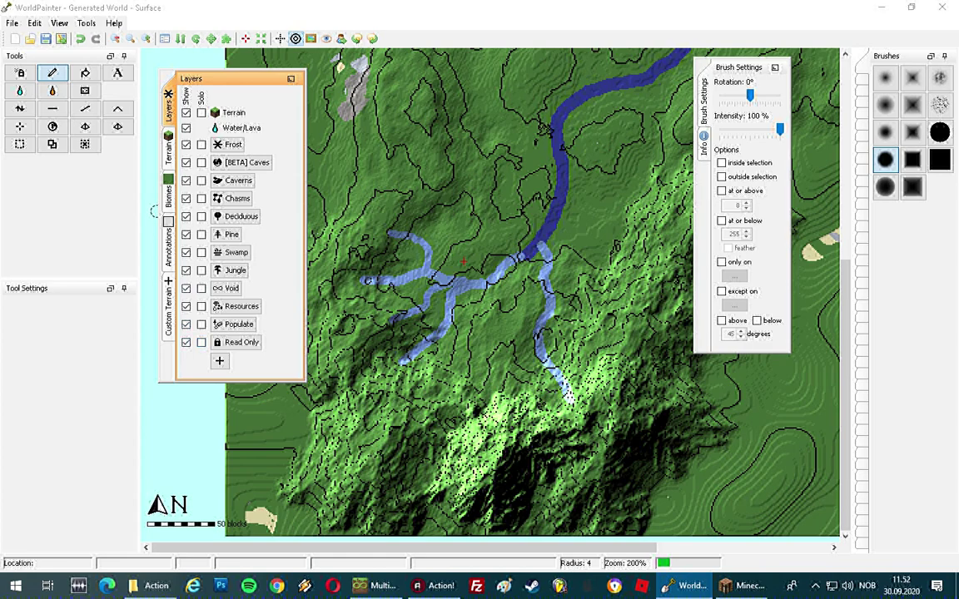
left_click(168, 150)
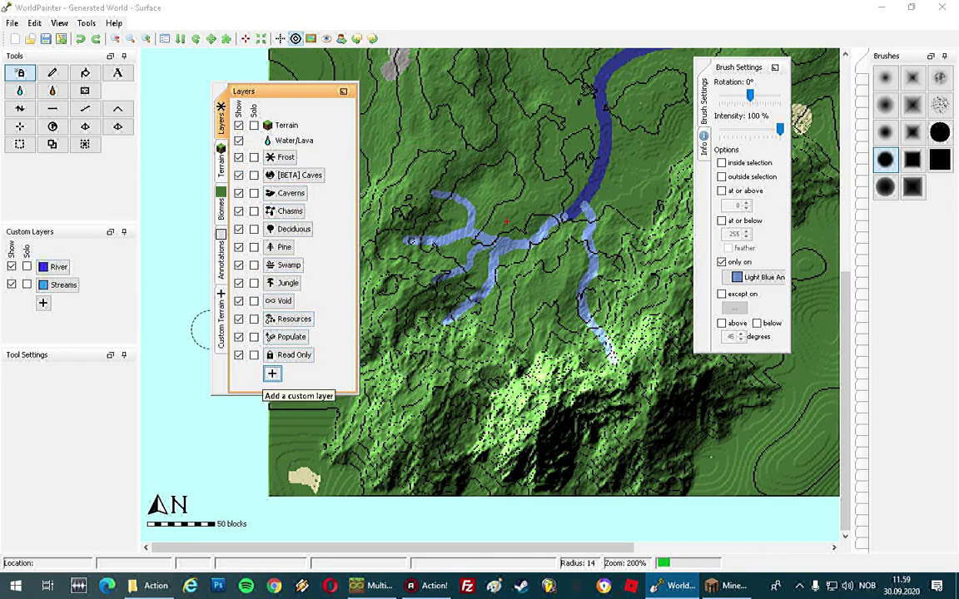
left_click(272, 374)
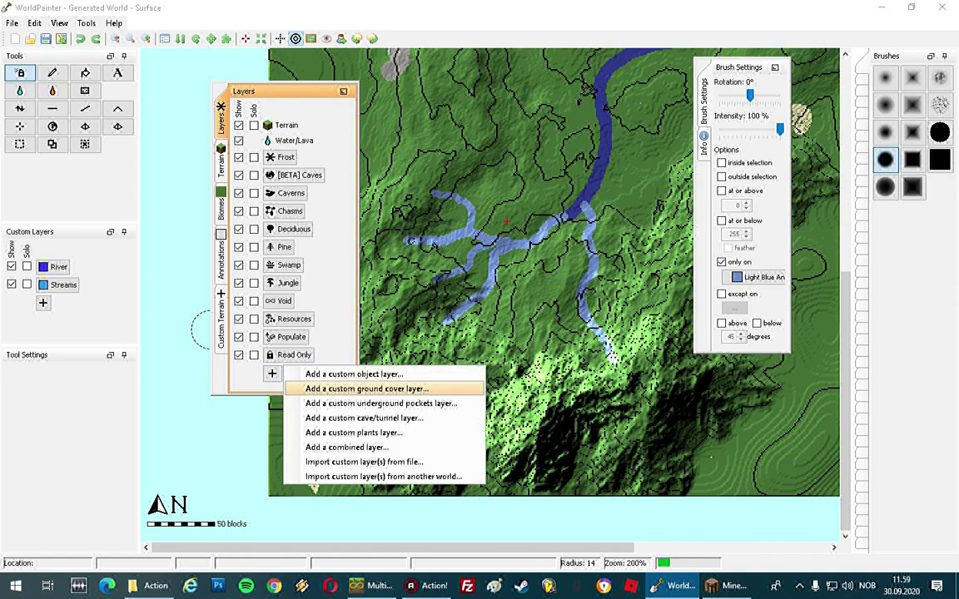
left_click(366, 389)
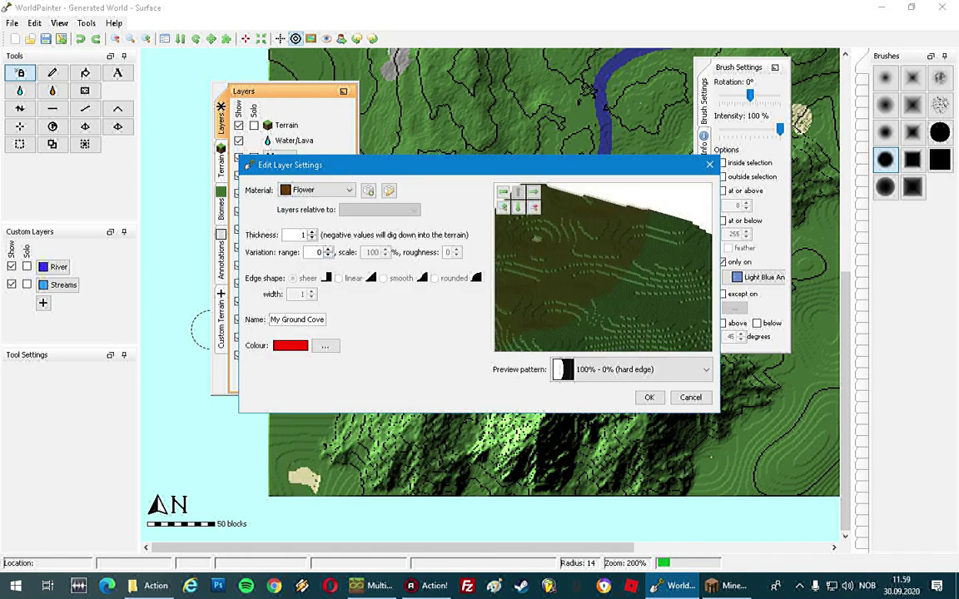
left_click(316, 190)
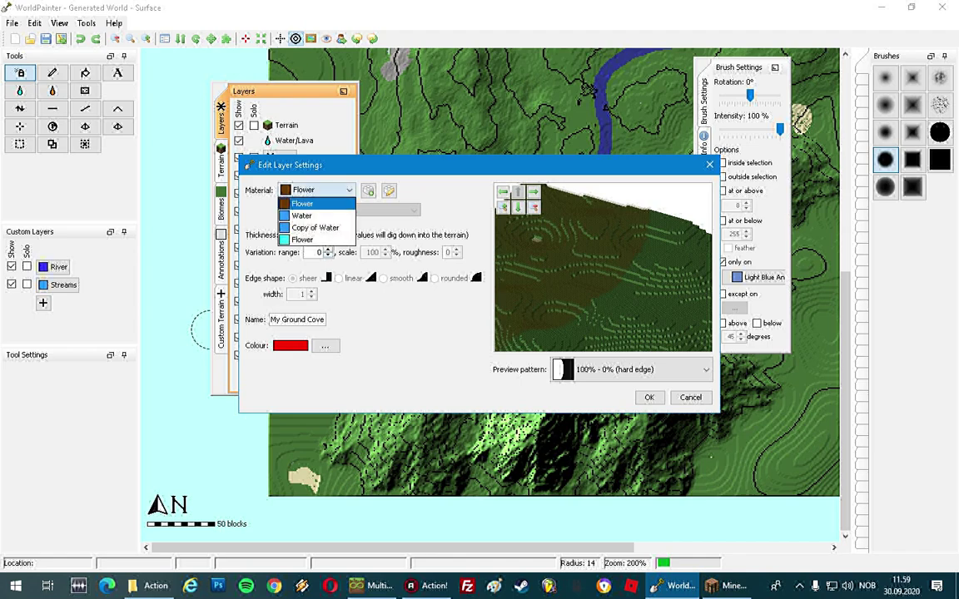
left_click(317, 217)
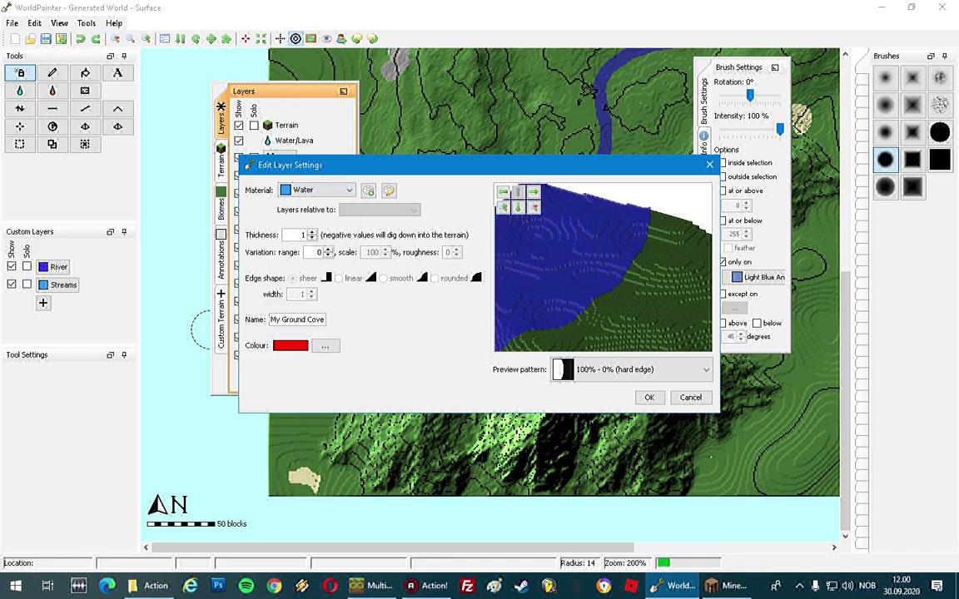
left_click_drag(321, 320, 270, 320)
key("BackSpace")
type("Streams2")
left_click(325, 345)
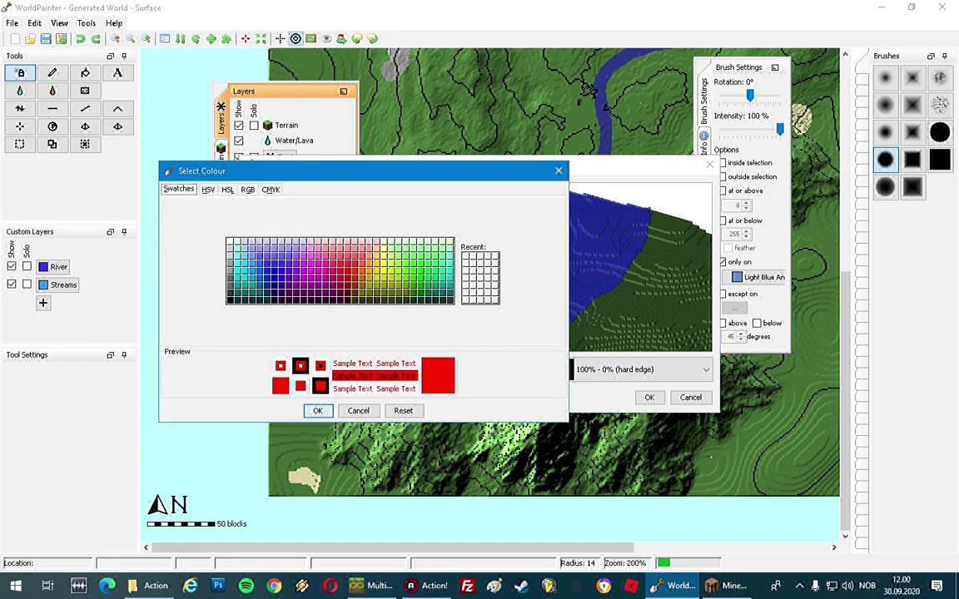
left_click(244, 267)
left_click(317, 410)
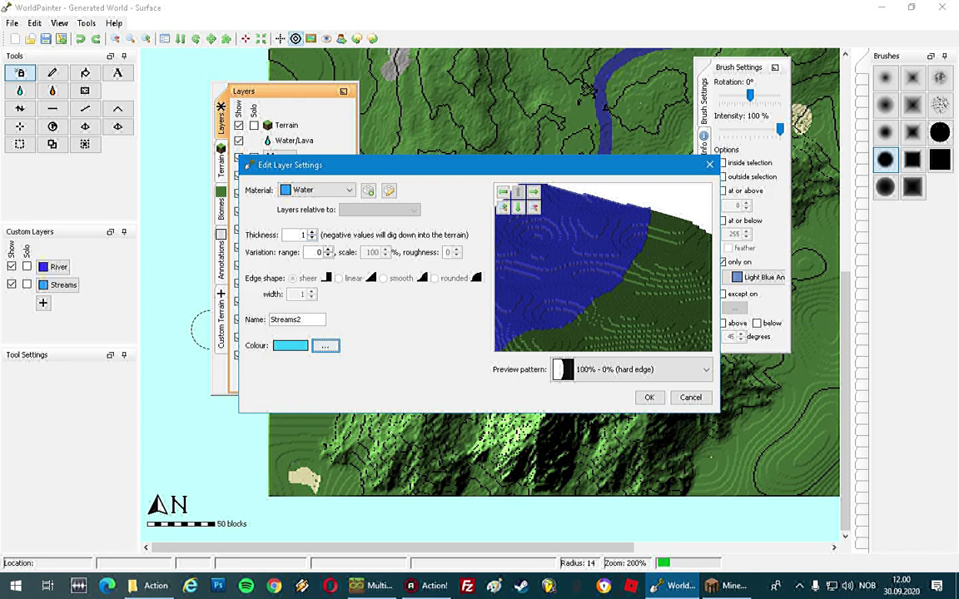
- Give the Streams2 layer a thickness of -2 and a smooth edge 2 wide, and save it
left_click(312, 238)
left_click(312, 238)
left_click(311, 238)
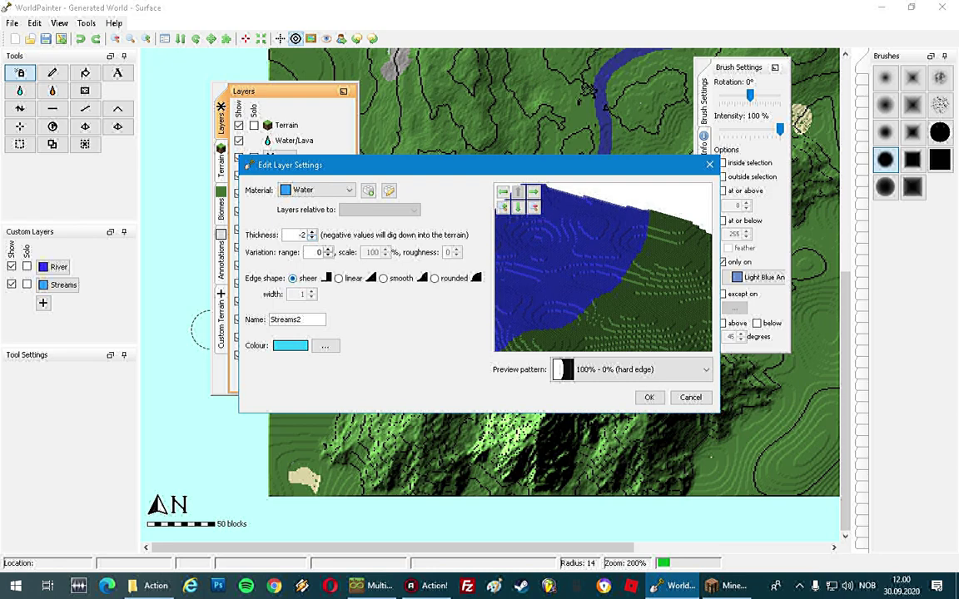
left_click(383, 278)
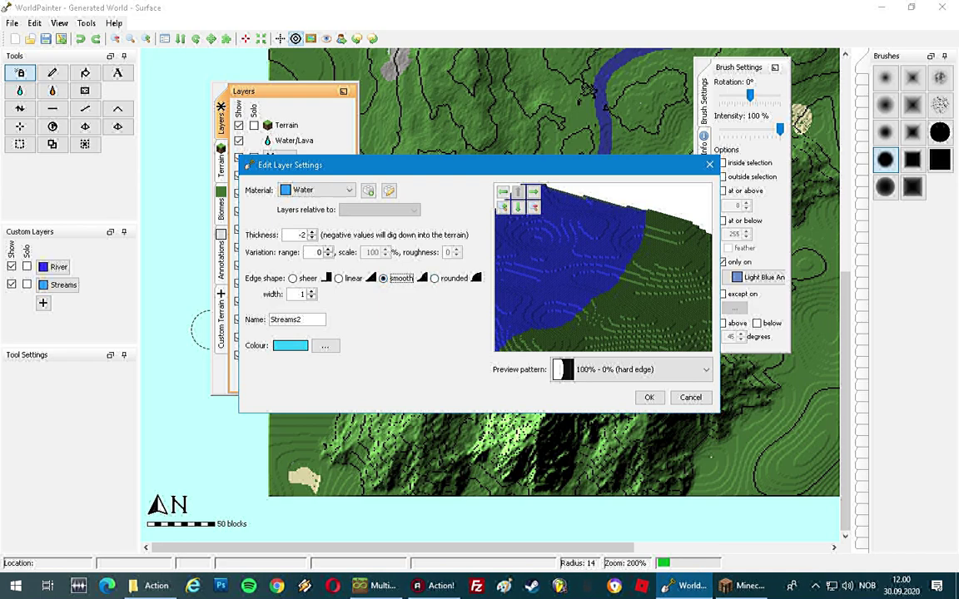
left_click(302, 294)
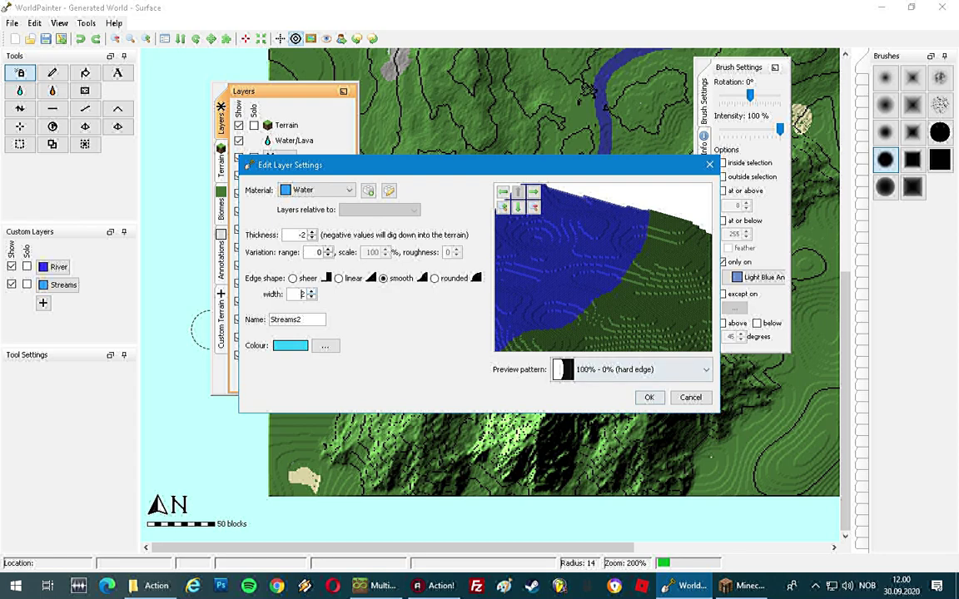
key("Return")
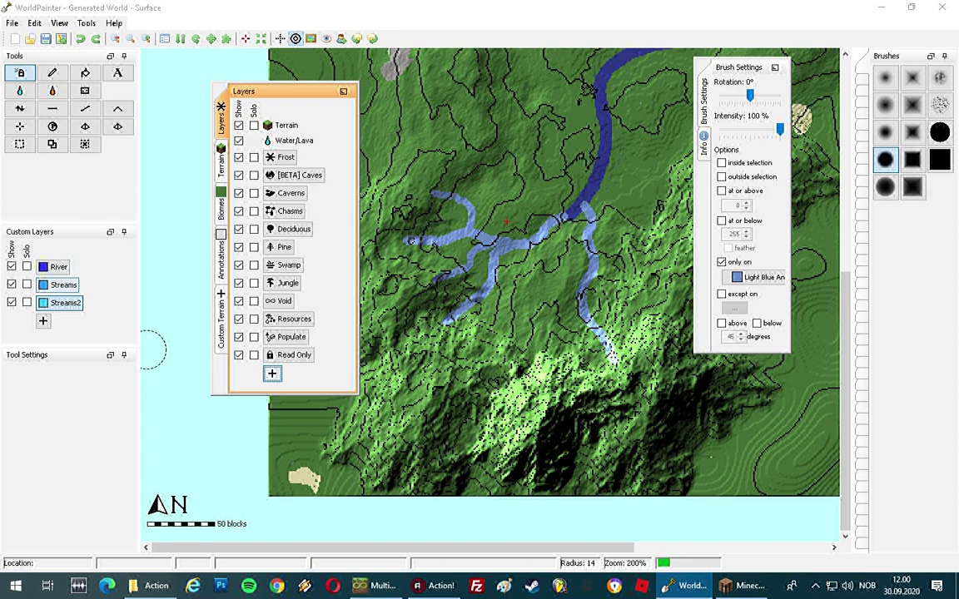
- Duplicate Streams2 as River2 with material Copy of Water, thickness -4, a smooth edge 5 wide and a blue colour
right_click(71, 303)
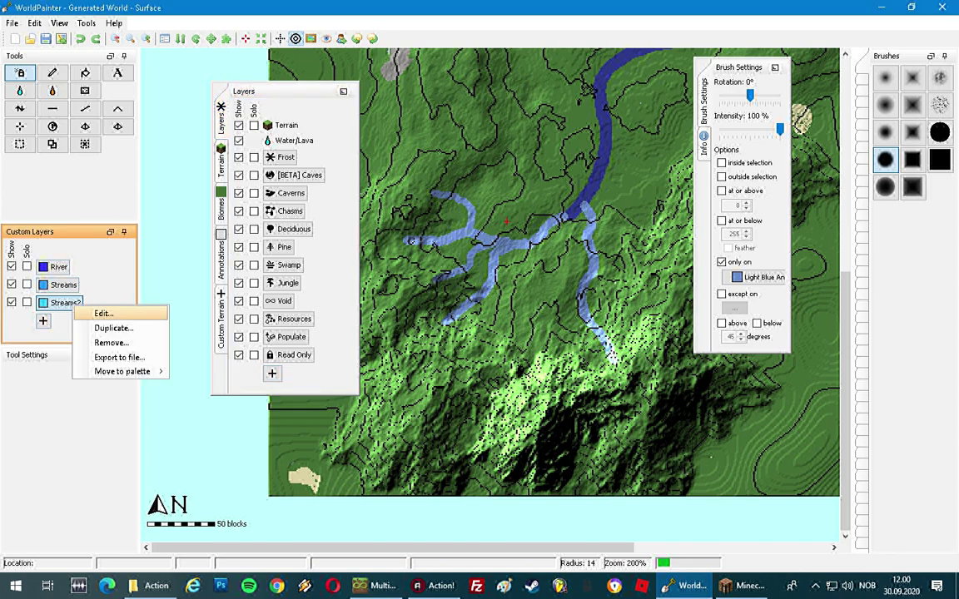
left_click(113, 328)
left_click(323, 319)
left_click_drag(304, 320, 269, 320)
key("BackSpace")
key("ctrl+a")
key("BackSpace")
type("R")
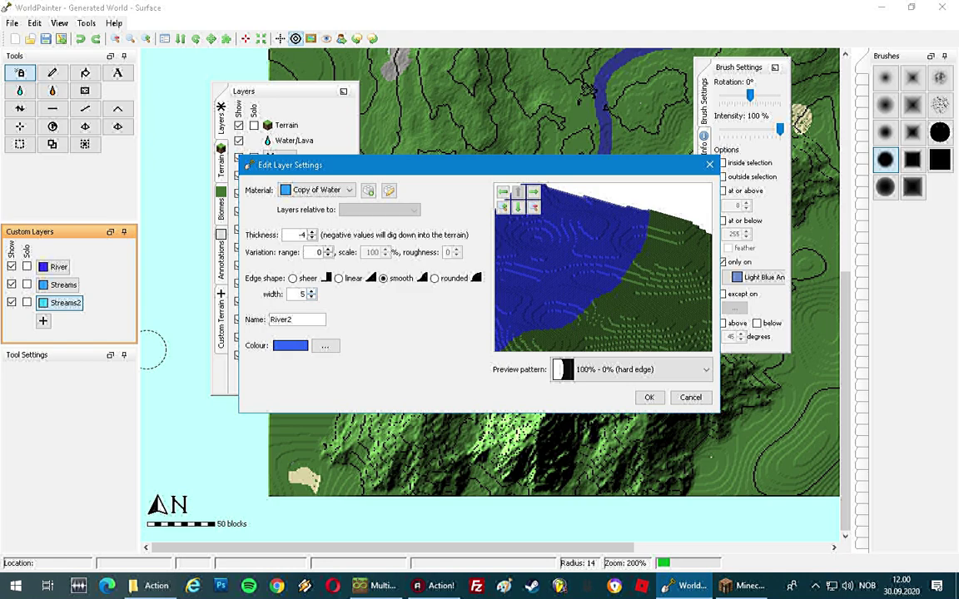
left_click(649, 397)
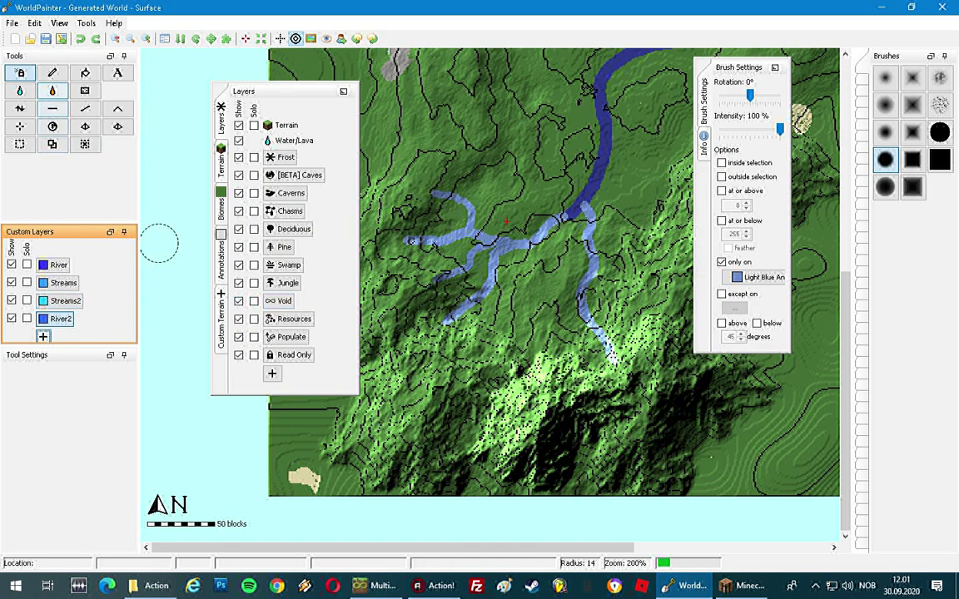
- Select the Streams2 layer for spraying and restrict the brush to light blue annotations only
left_click(20, 73)
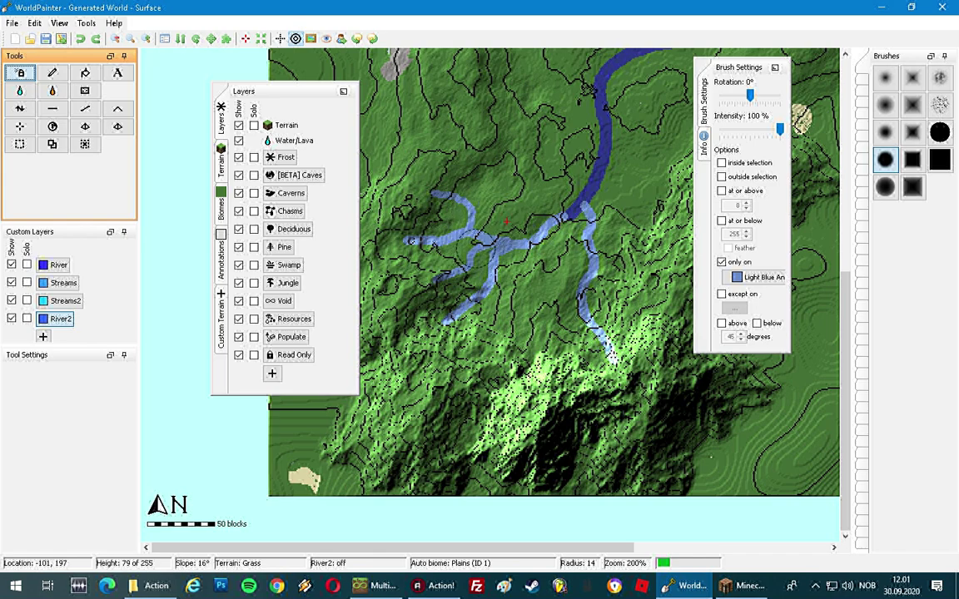
left_click(722, 262)
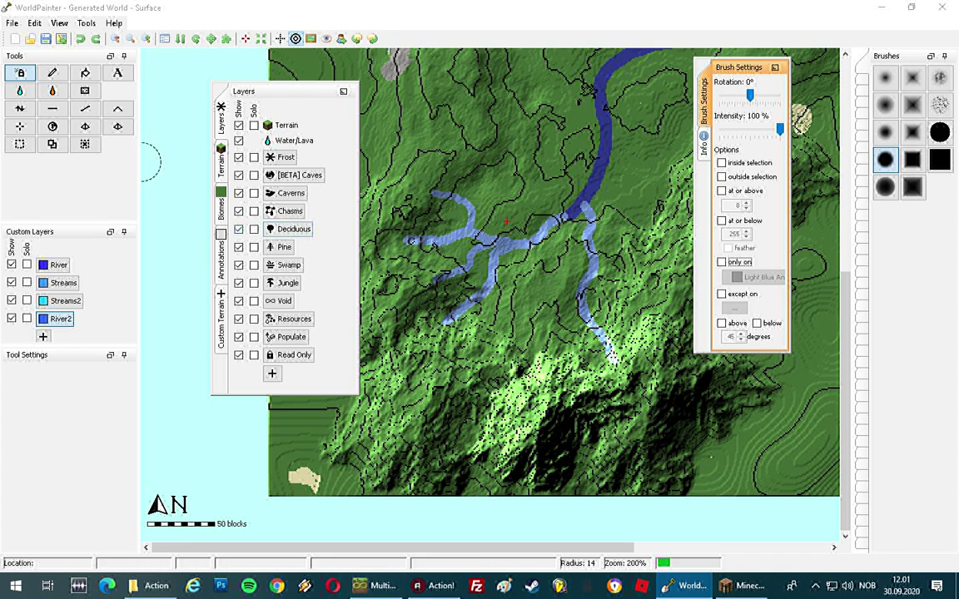
left_click(20, 72)
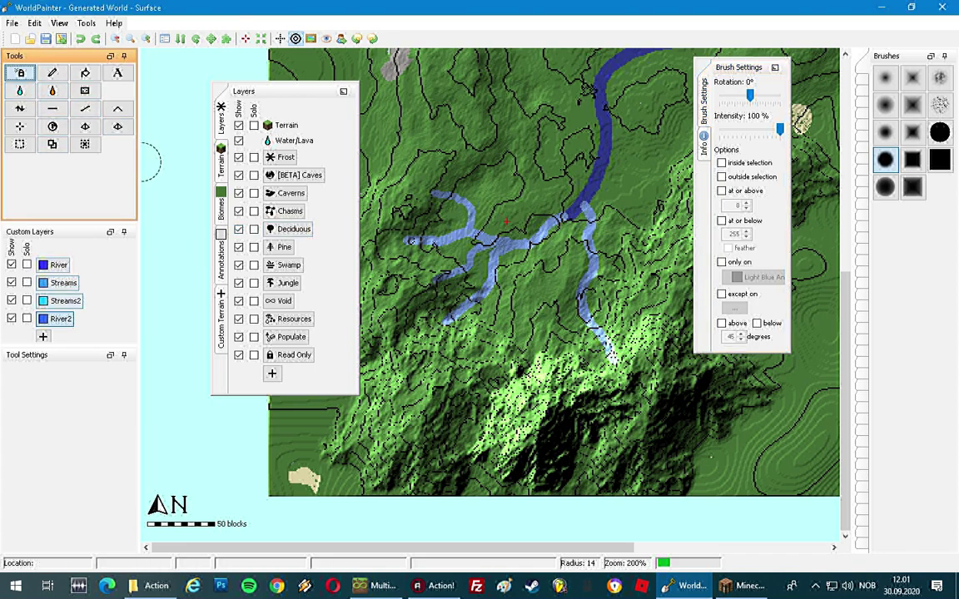
left_click(65, 300)
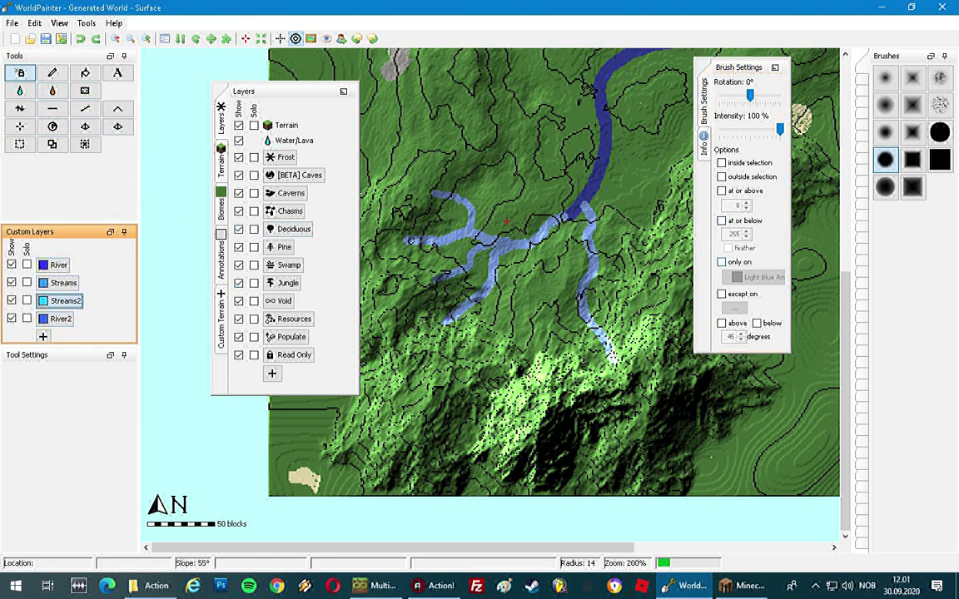
left_click(721, 262)
left_click(758, 277)
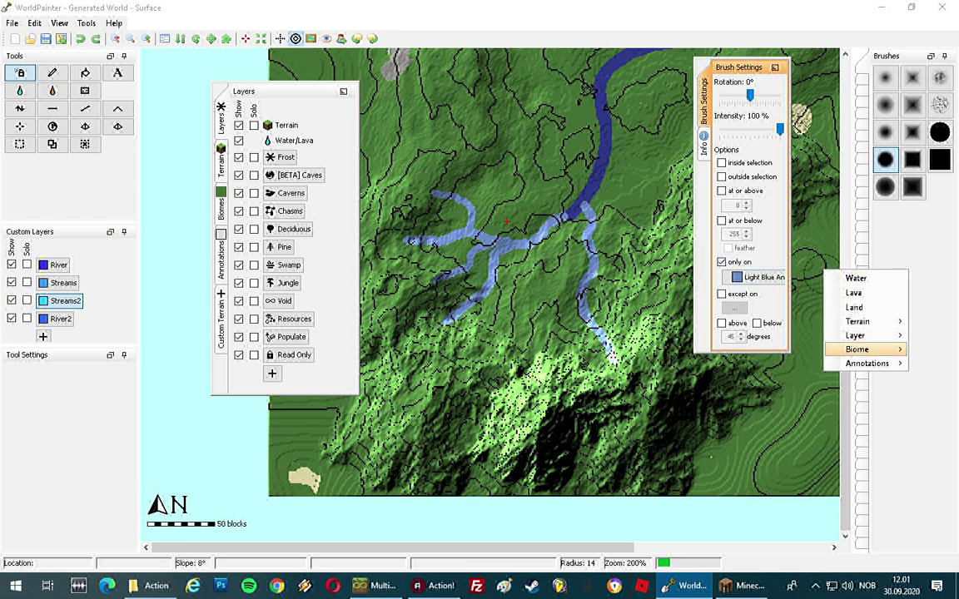
mouse_move(865, 363)
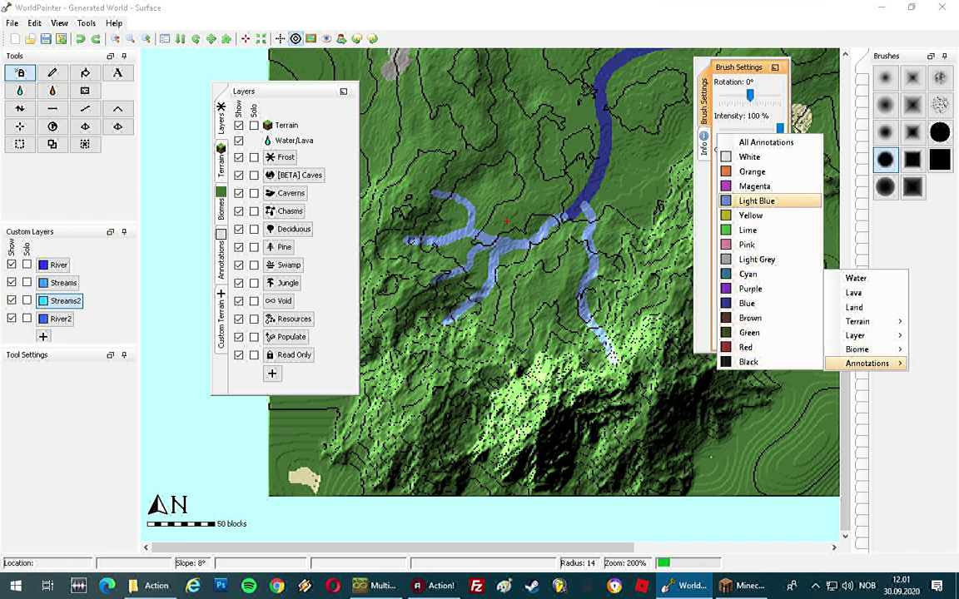
left_click(757, 200)
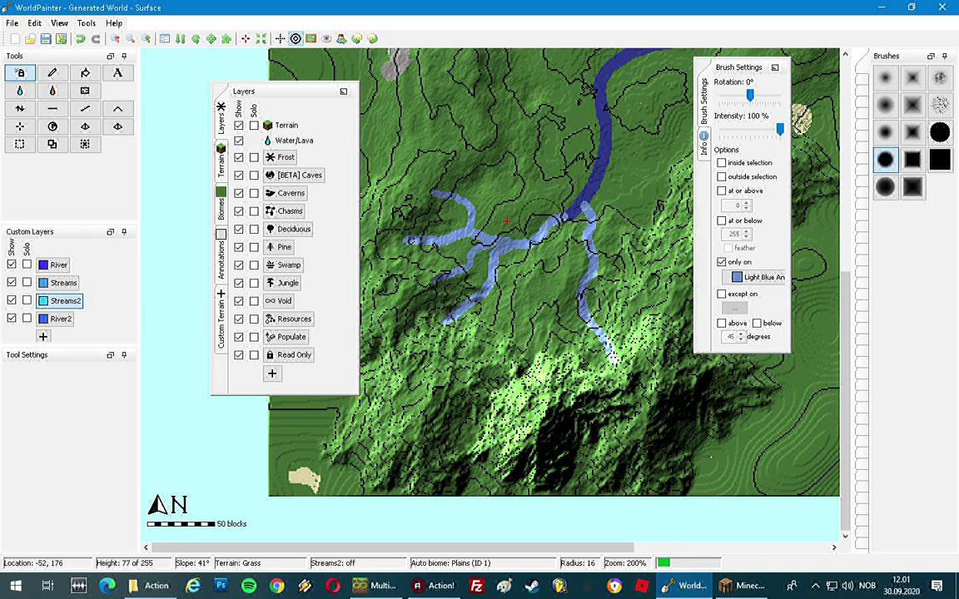
- Select the River2 layer for spraying and restrict the brush to blue annotations only
left_click(60, 318)
middle_click_drag(506, 221, 435, 298)
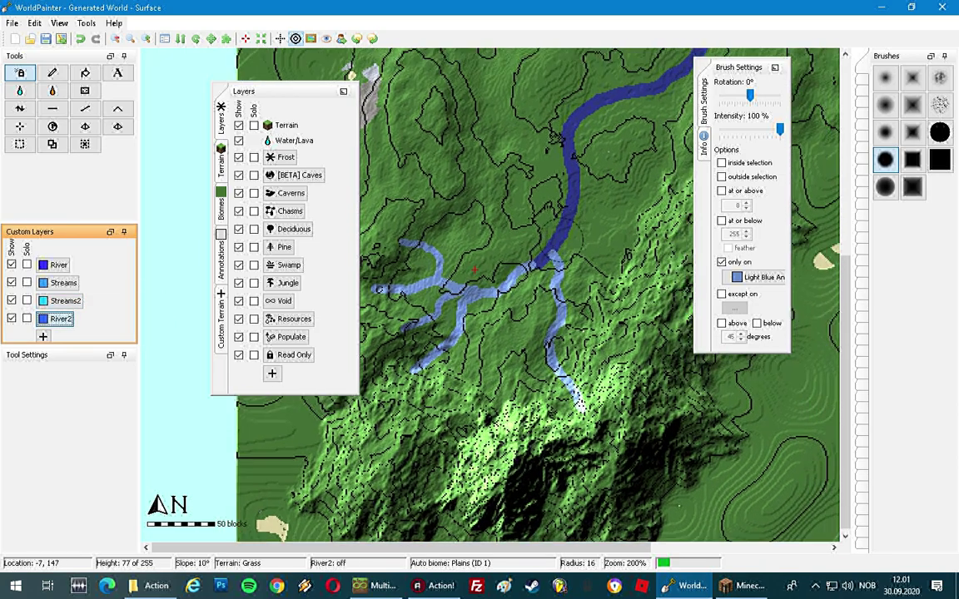
left_click(757, 277)
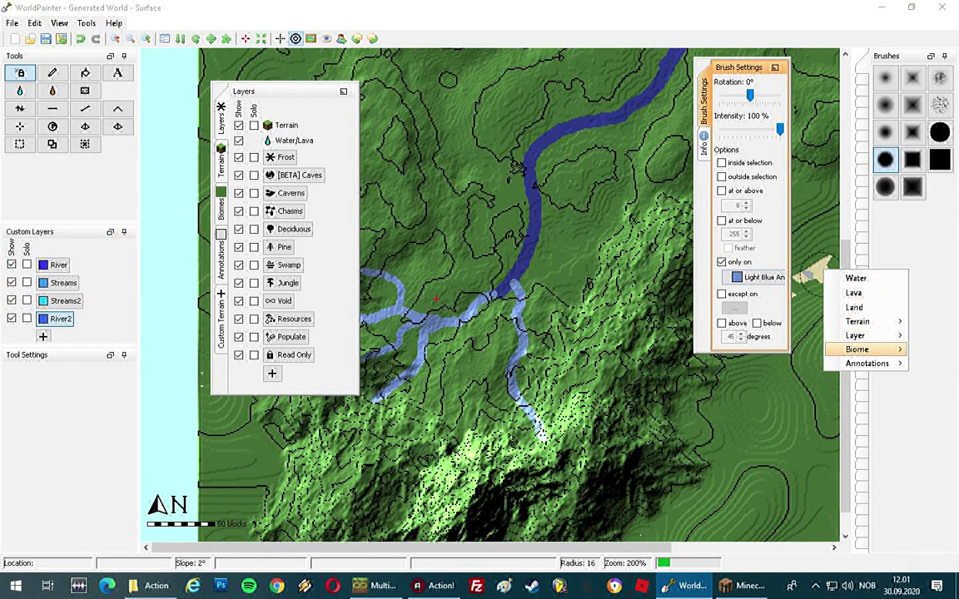
mouse_move(866, 363)
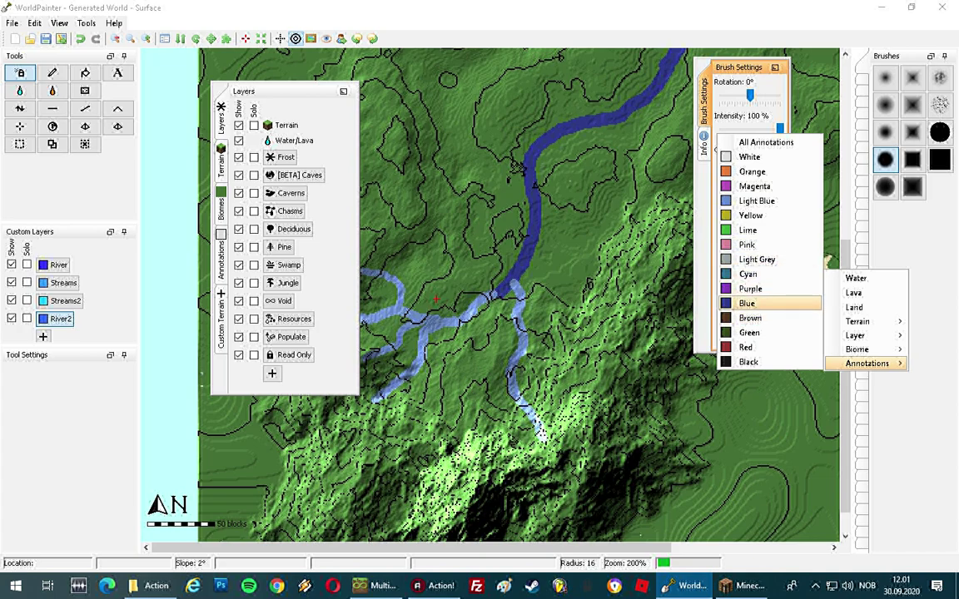
left_click(746, 303)
- Spray the River2 layer along the blue annotated river course, from the stream junction toward the eastern map edge
middle_click_drag(556, 226, 531, 278)
scroll(452, 301, "down", 2)
mouse_move(446, 303)
left_mouse_down()
mouse_move(433, 305)
mouse_move(509, 240)
left_mouse_up()
left_click_drag(452, 335, 508, 303)
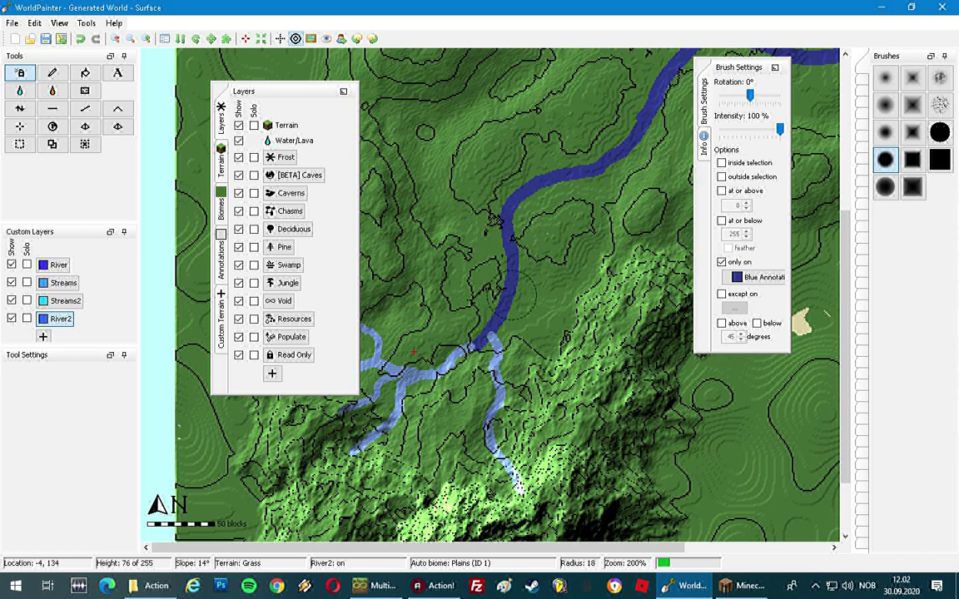
middle_click_drag(604, 211, 522, 288)
mouse_move(472, 257)
left_mouse_down()
mouse_move(428, 345)
mouse_move(586, 171)
left_mouse_up()
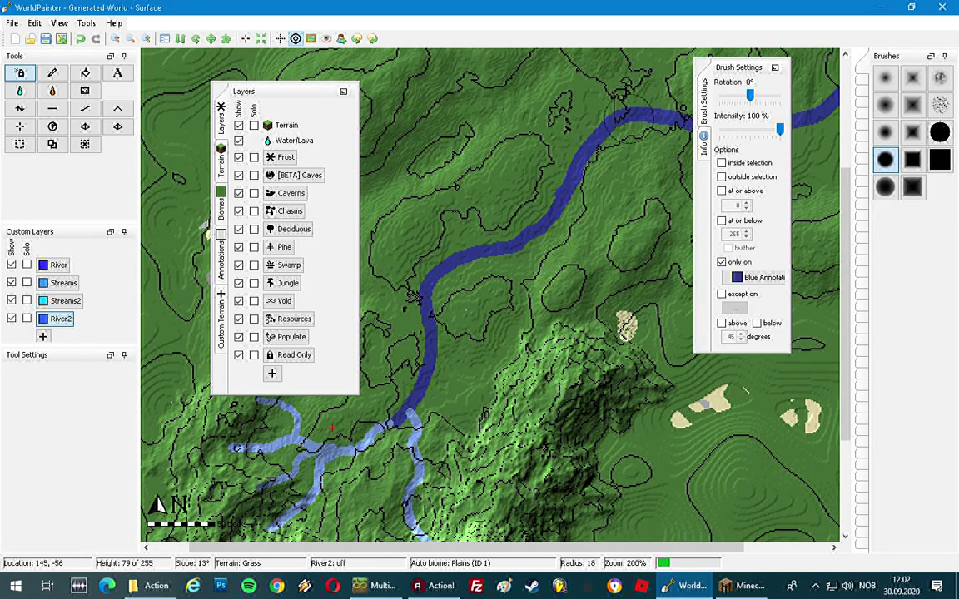
middle_click_drag(745, 390, 551, 503)
middle_click_drag(532, 234, 434, 294)
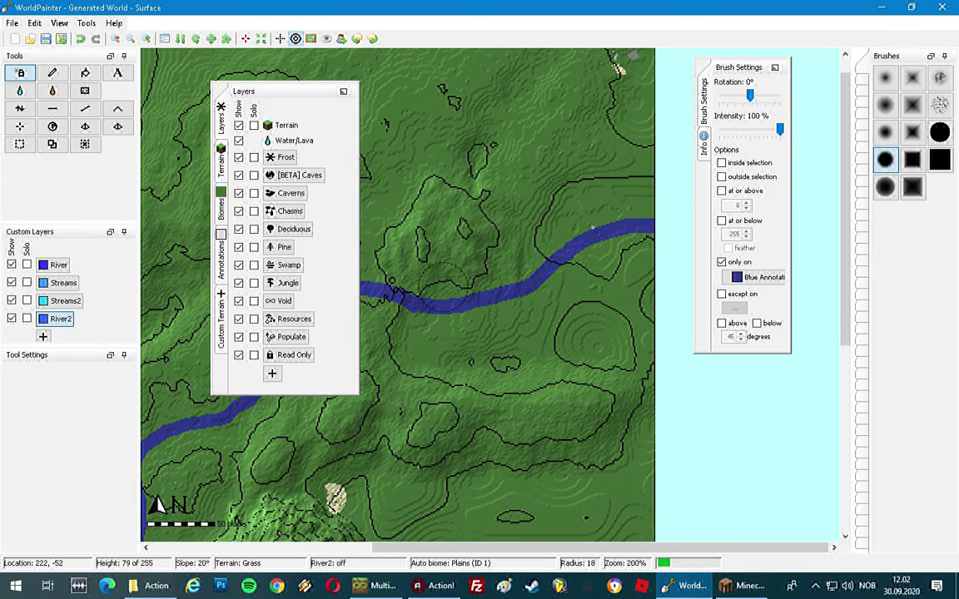
- Switch to Minecraft, auto-map all regions in JourneyMap and examine the course of the generated rivers on the full map
key("alt+Tab")
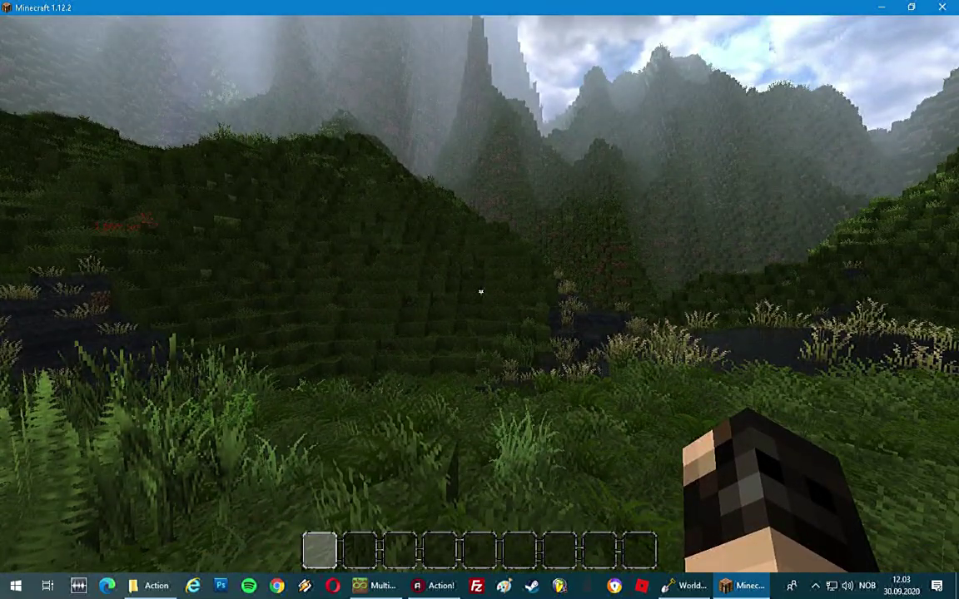
key("j")
left_click(599, 545)
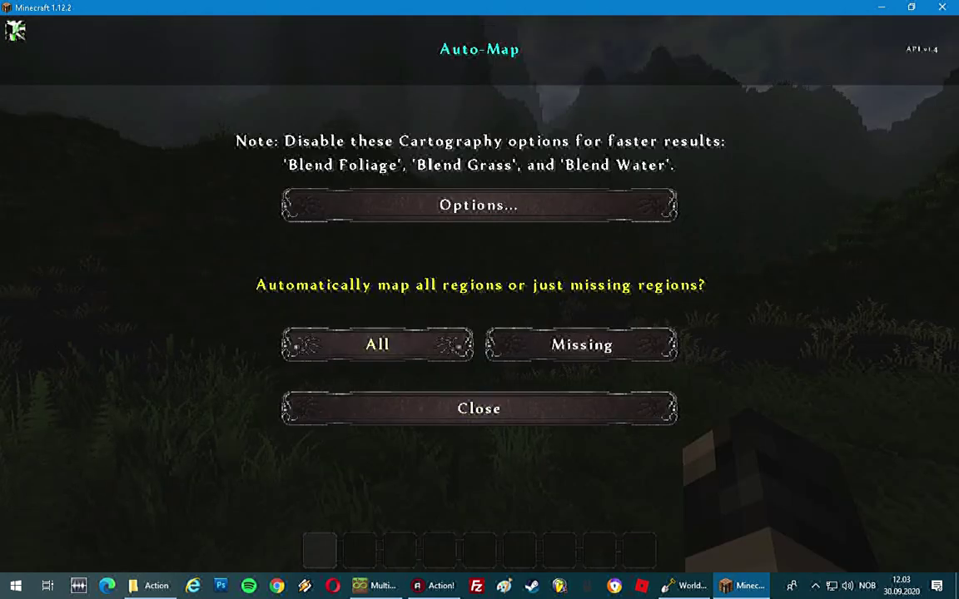
left_click(377, 344)
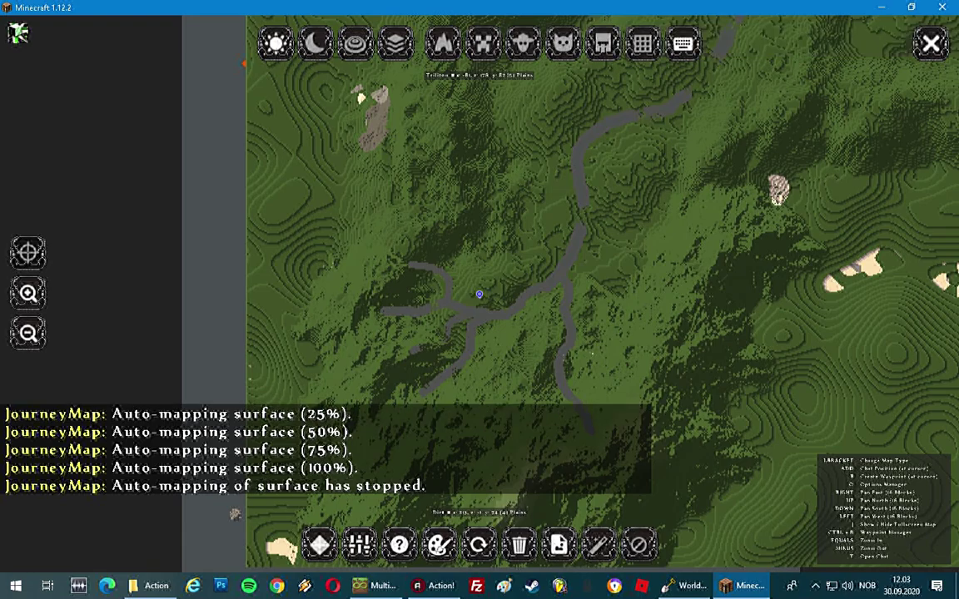
mouse_move(683, 149)
left_mouse_down()
mouse_move(521, 301)
mouse_move(435, 325)
left_mouse_up()
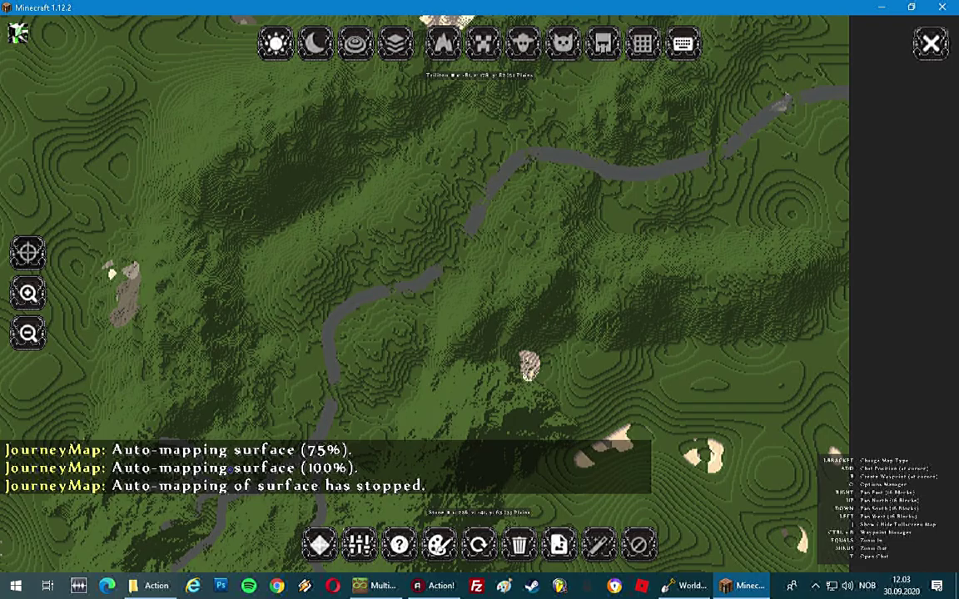
left_click_drag(361, 435, 494, 254)
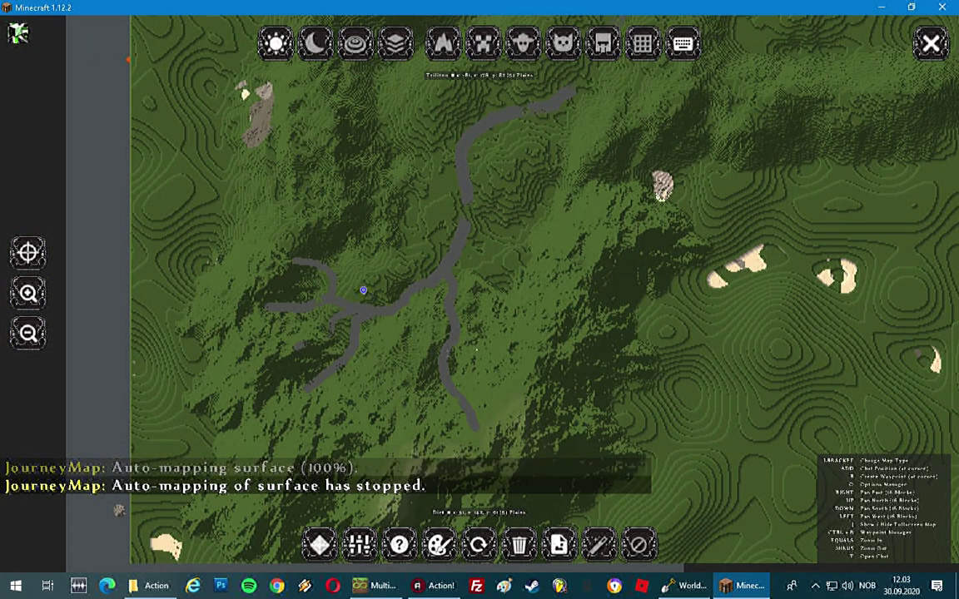
key("j")
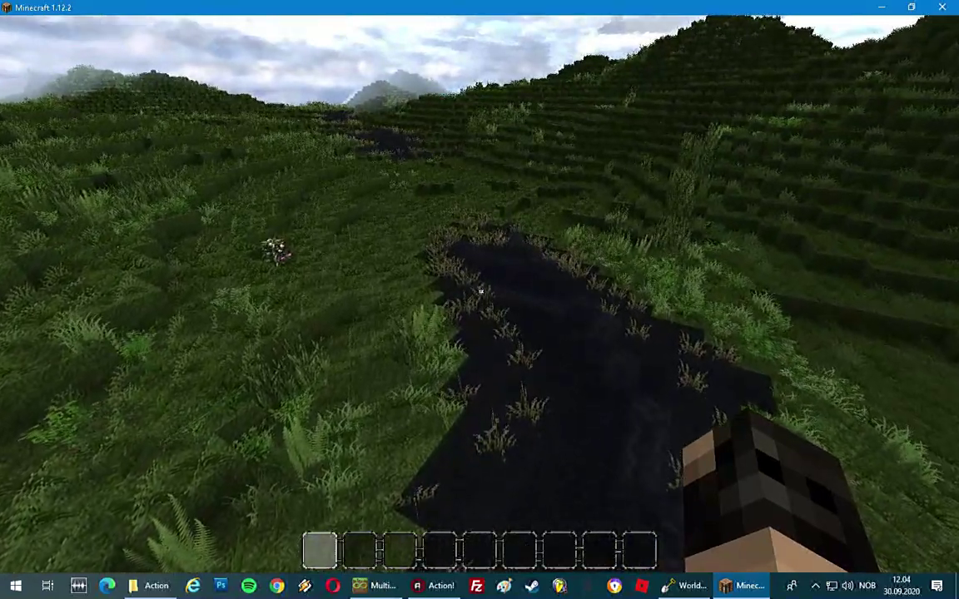
- Switch back to WorldPainter and smooth the valley floor beside the mountains with a brush radius of 26
key("alt+Tab")
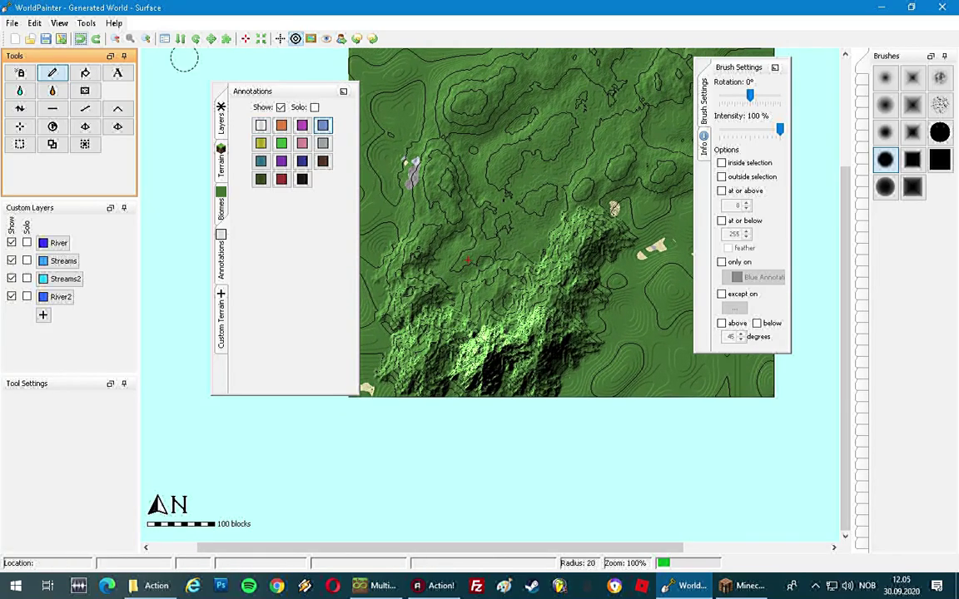
left_click(146, 39)
middle_click_drag(411, 234, 494, 236)
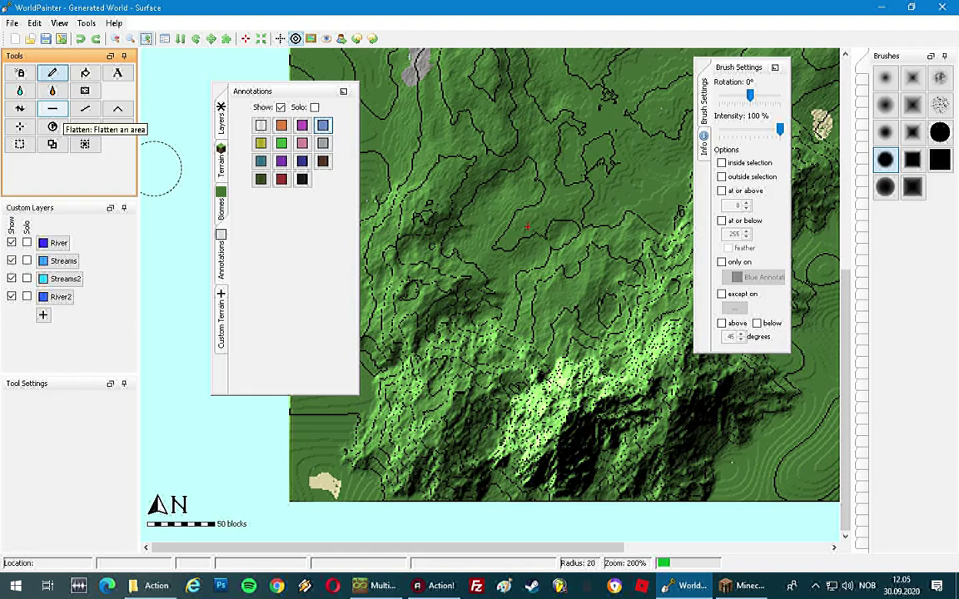
left_click(85, 108)
scroll(443, 238, "down", 2)
mouse_move(443, 238)
left_mouse_down()
mouse_move(418, 241)
mouse_move(458, 205)
mouse_move(533, 195)
mouse_move(556, 260)
left_mouse_up()
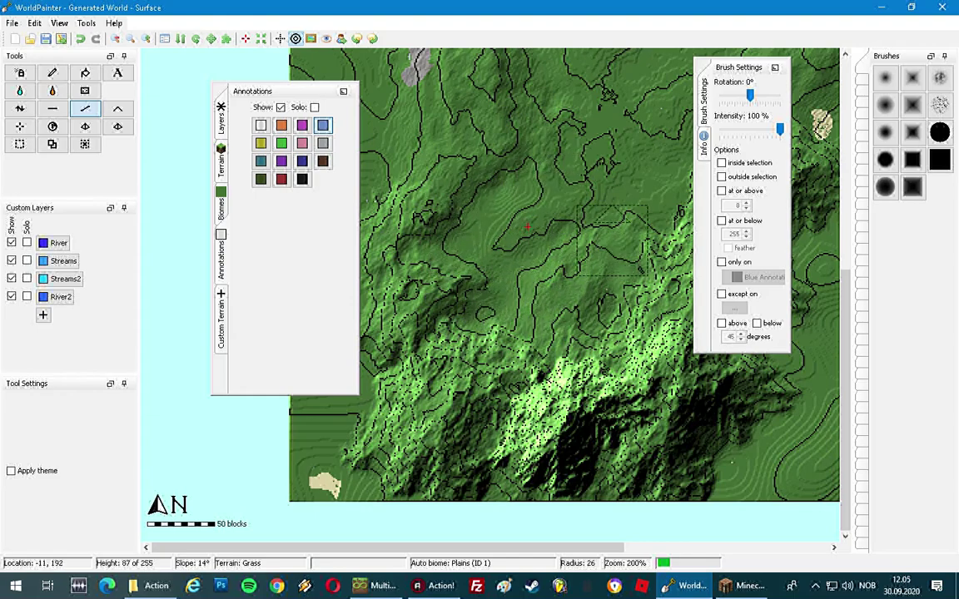
- Reduce the brush intensity to 72% and continue smoothing the valley toward the northeast
middle_click_drag(617, 209, 585, 235)
left_click_drag(780, 129, 763, 129)
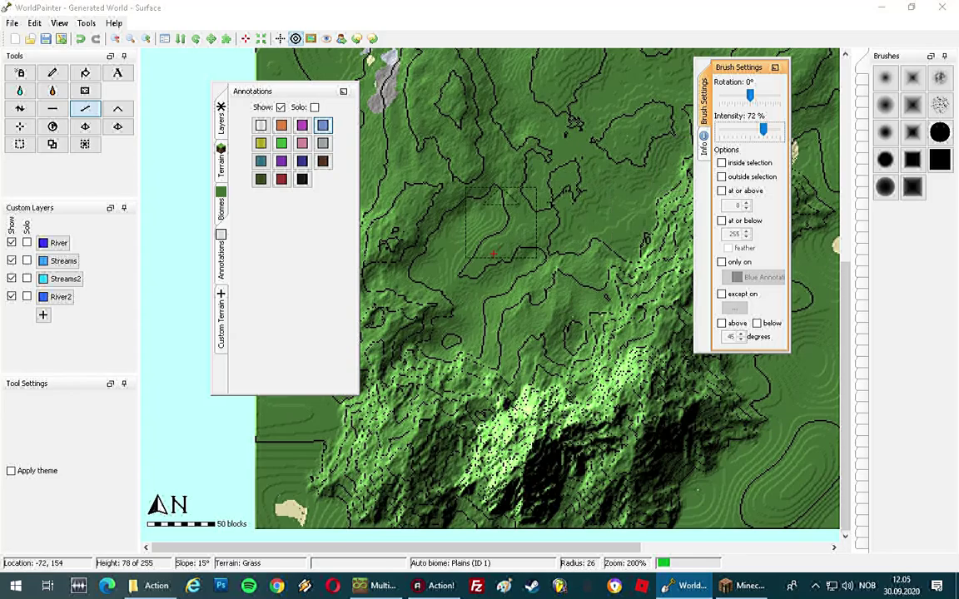
middle_click_drag(494, 253, 376, 375)
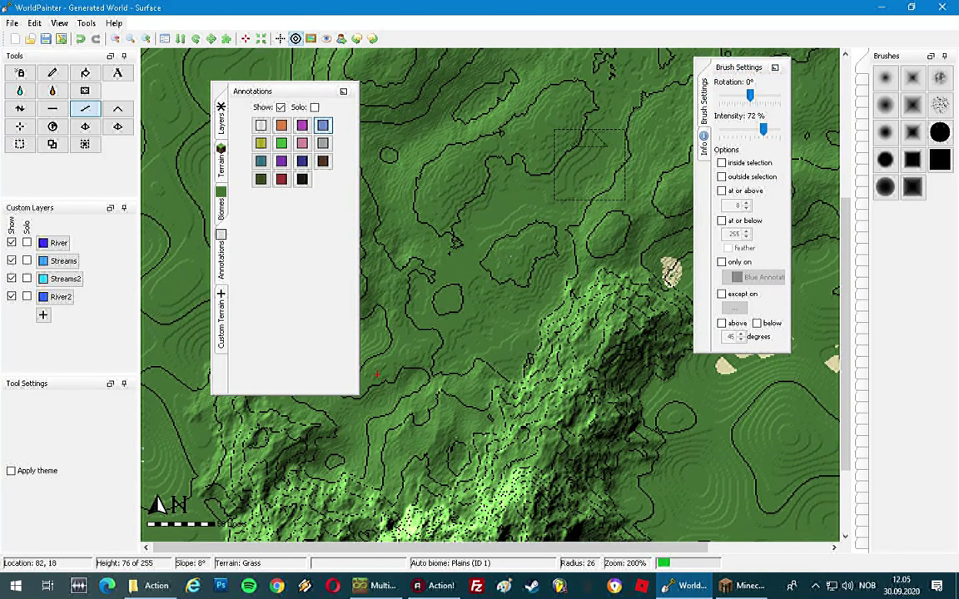
middle_click_drag(599, 166, 551, 267)
middle_click_drag(633, 134, 498, 272)
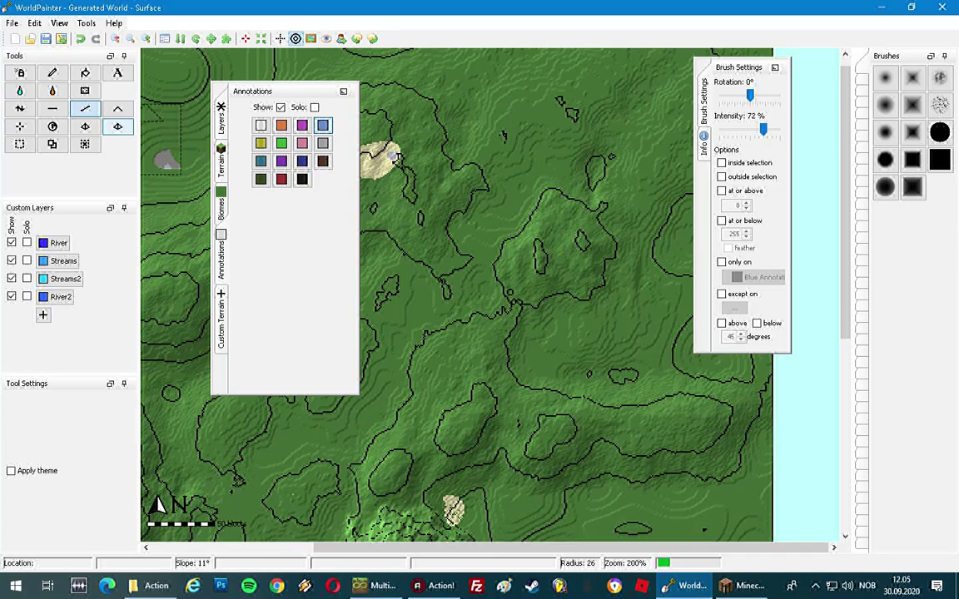
- Flatten the middle stretch of the valley floor, using the Flatten tool with a brush radius of 23
left_click(52, 109)
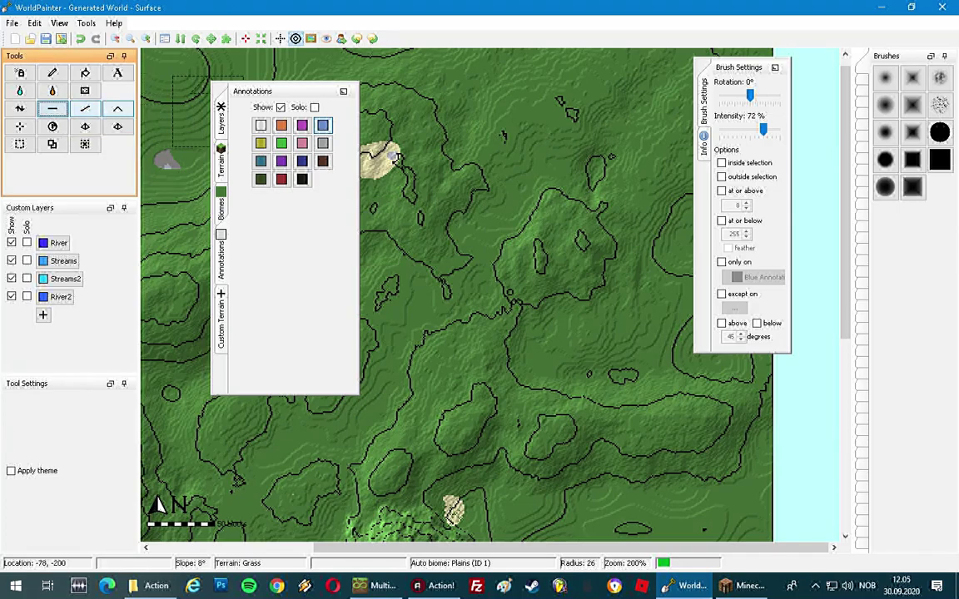
middle_click_drag(417, 147, 437, 84)
middle_click_drag(473, 198, 614, 110)
middle_click_drag(453, 341, 529, 284)
scroll(509, 262, "up", 1)
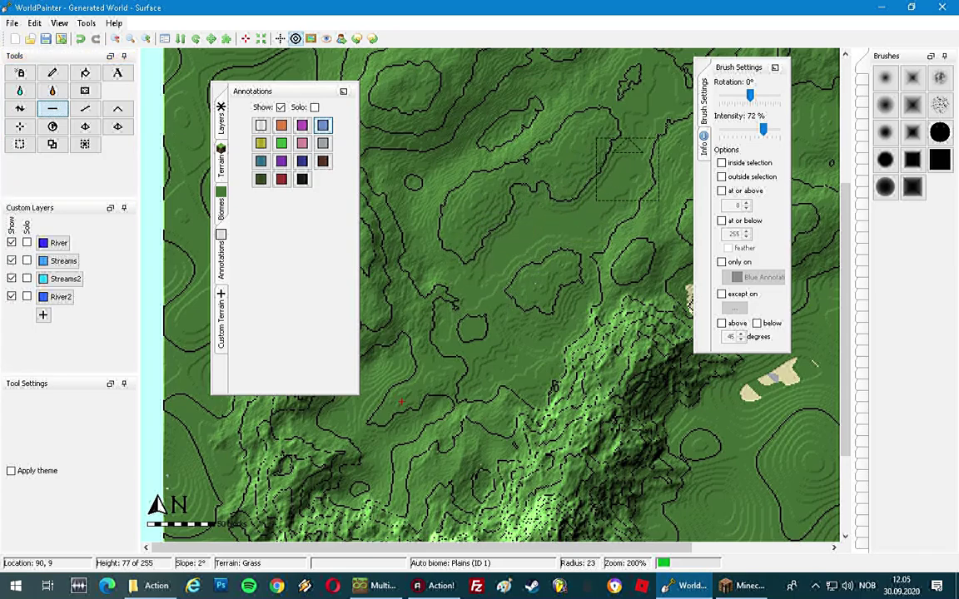
middle_click_drag(652, 110, 507, 208)
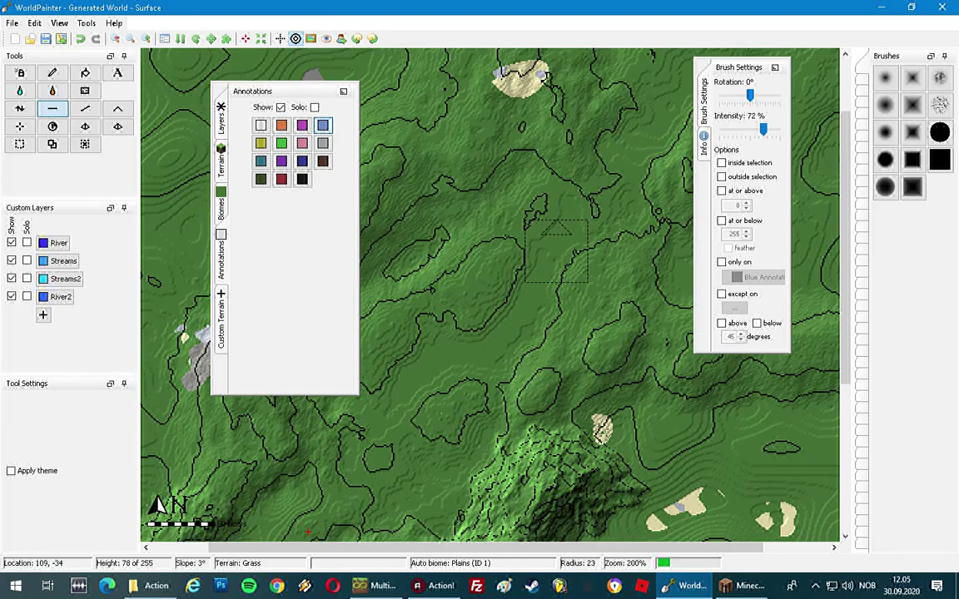
- Flatten the narrow river path toward the eastern map edge with a smaller brush, radius 15 to 17
middle_click_drag(601, 273, 491, 275)
scroll(557, 274, "up", 4)
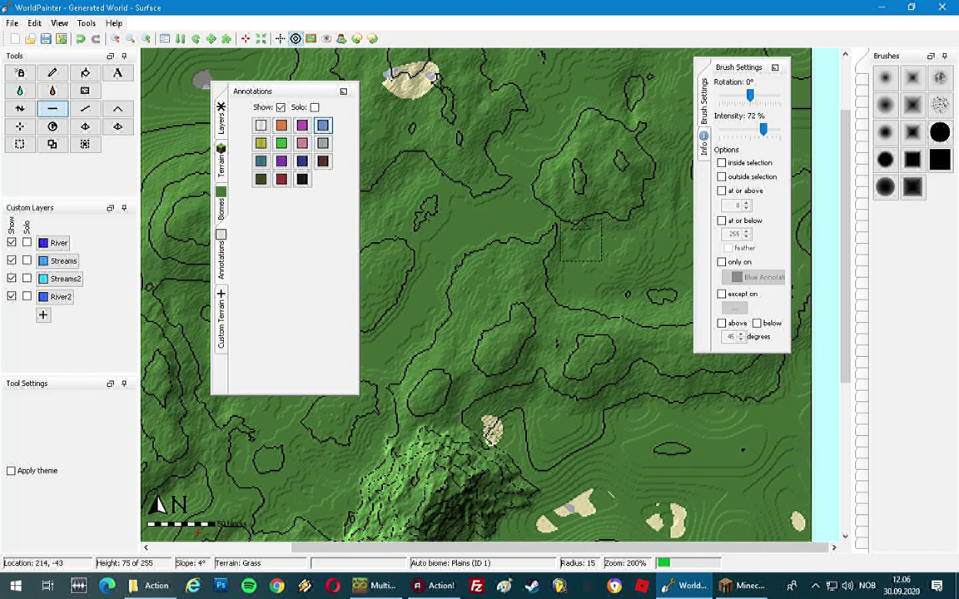
middle_click_drag(581, 242, 461, 290)
scroll(494, 282, "down", 1)
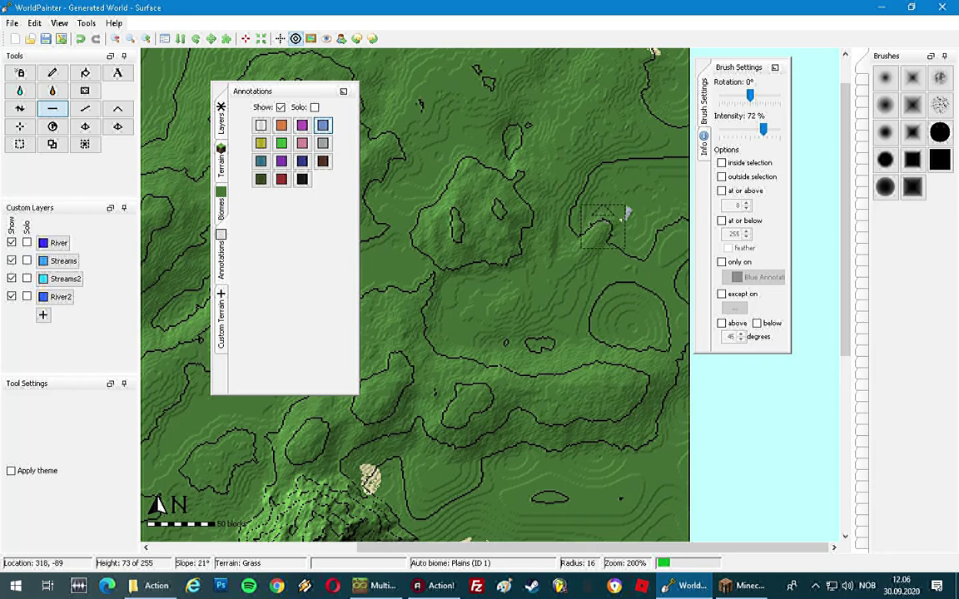
scroll(612, 215, "down", 1)
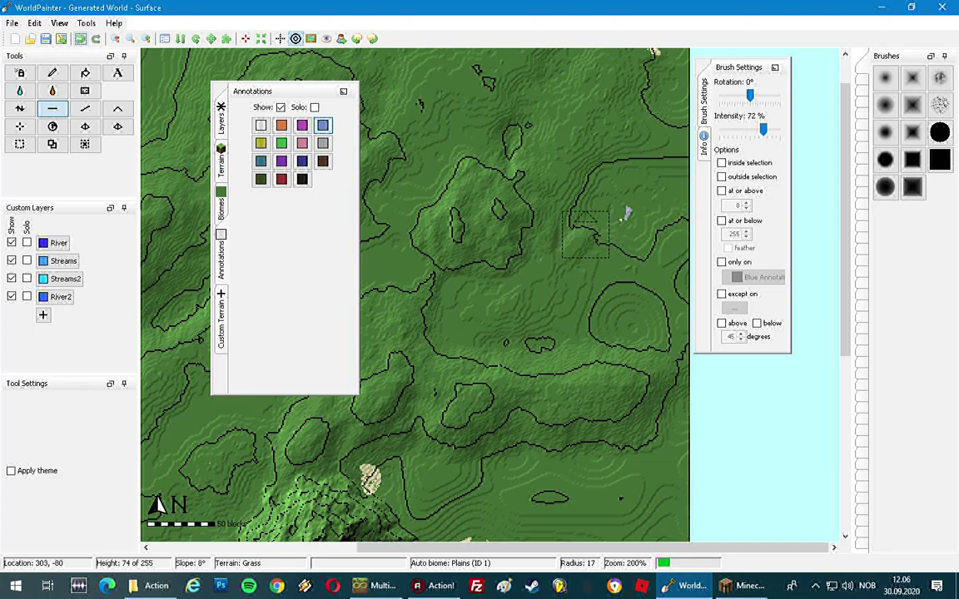
- Flatten the western valley floor around the spawn marker with a brush radius of 15 to 17
middle_click_drag(496, 297, 658, 284)
middle_click_drag(498, 305, 534, 264)
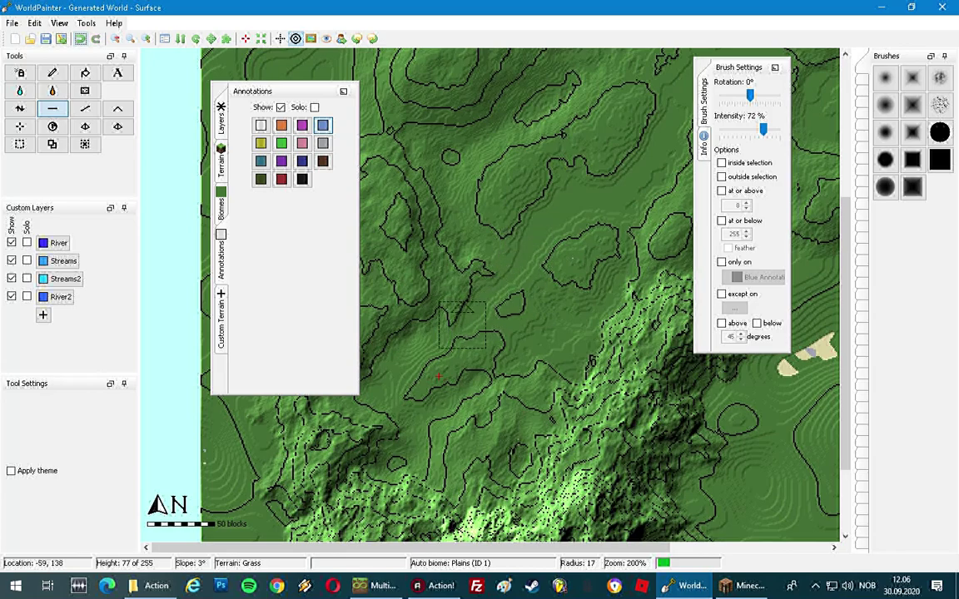
mouse_move(375, 391)
middle_mouse_down()
mouse_move(551, 275)
mouse_move(502, 282)
middle_mouse_up()
scroll(583, 293, "up", 1)
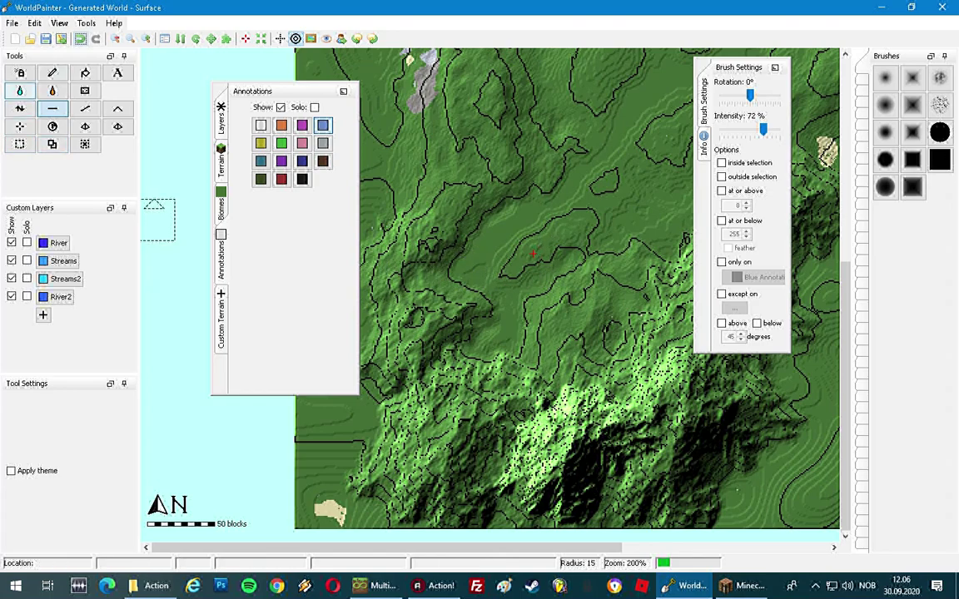
- Draw a branching light blue annotation stream with brush radius 2, running from the northwestern hillside down into the valley
left_click(53, 72)
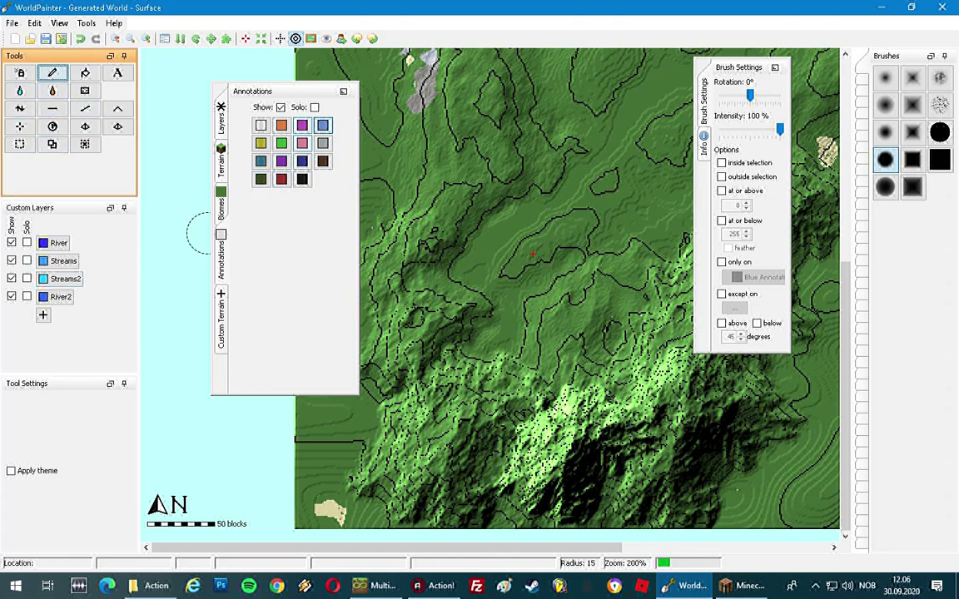
left_click(324, 125)
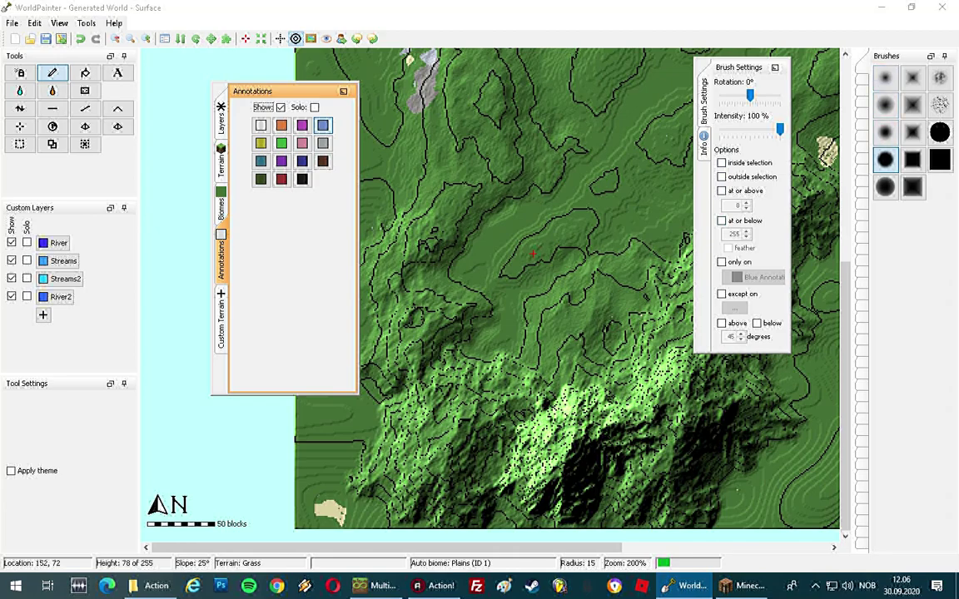
scroll(463, 292, "up", 1)
left_click(145, 38)
middle_click_drag(529, 259, 542, 206)
scroll(495, 235, "up", 2)
middle_click_drag(504, 116, 472, 248)
scroll(463, 249, "up", 4)
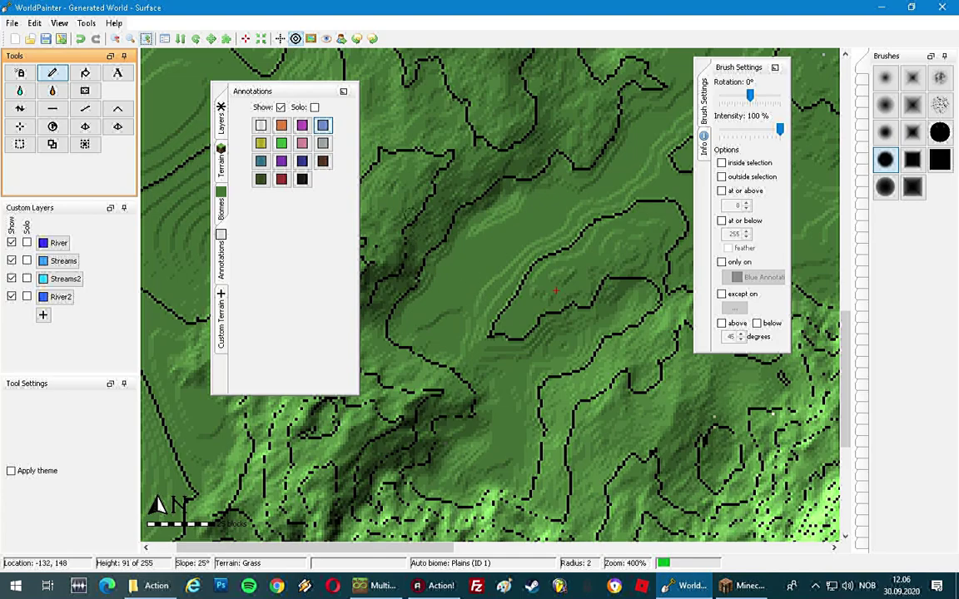
middle_click_drag(475, 163, 437, 224)
middle_click_drag(505, 201, 582, 221)
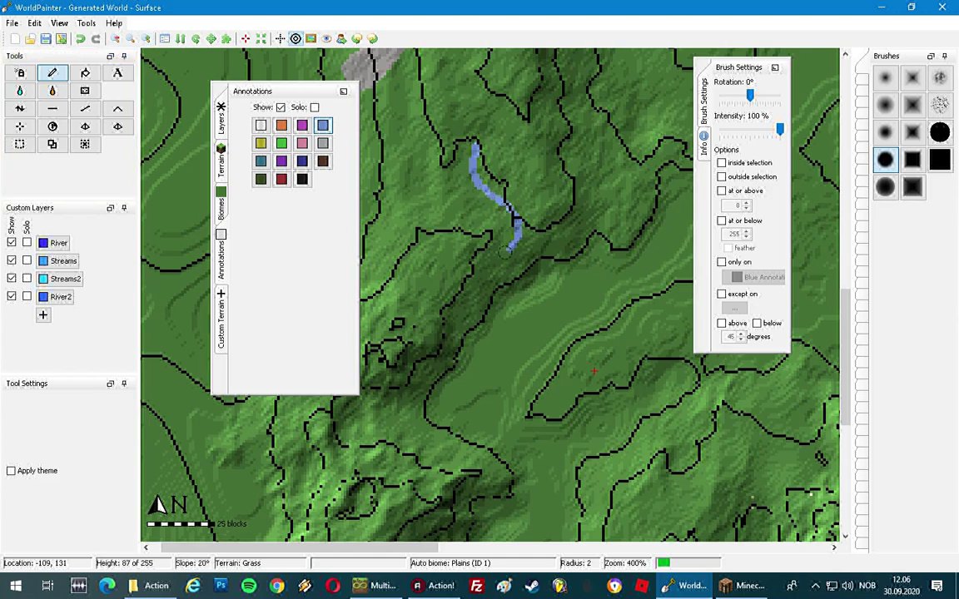
middle_click_drag(493, 364, 469, 268)
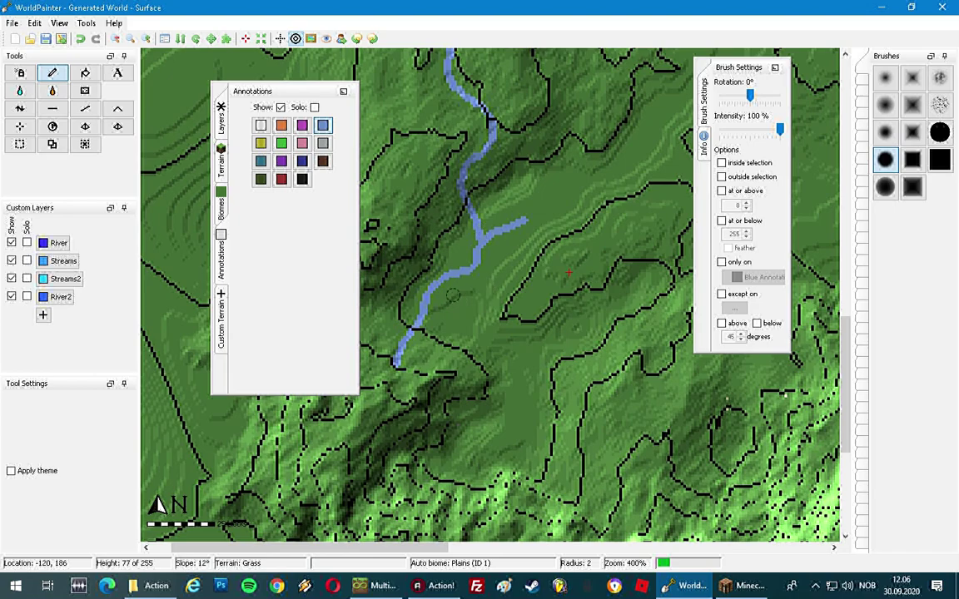
middle_click_drag(546, 343, 467, 325)
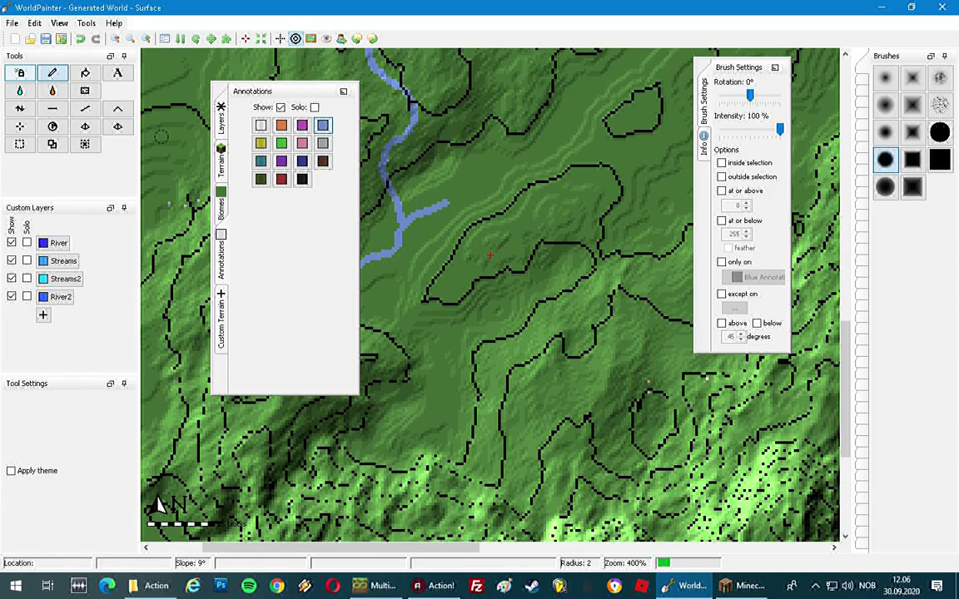
left_click(20, 108)
middle_click_drag(609, 197, 450, 259)
scroll(550, 220, "down", 6)
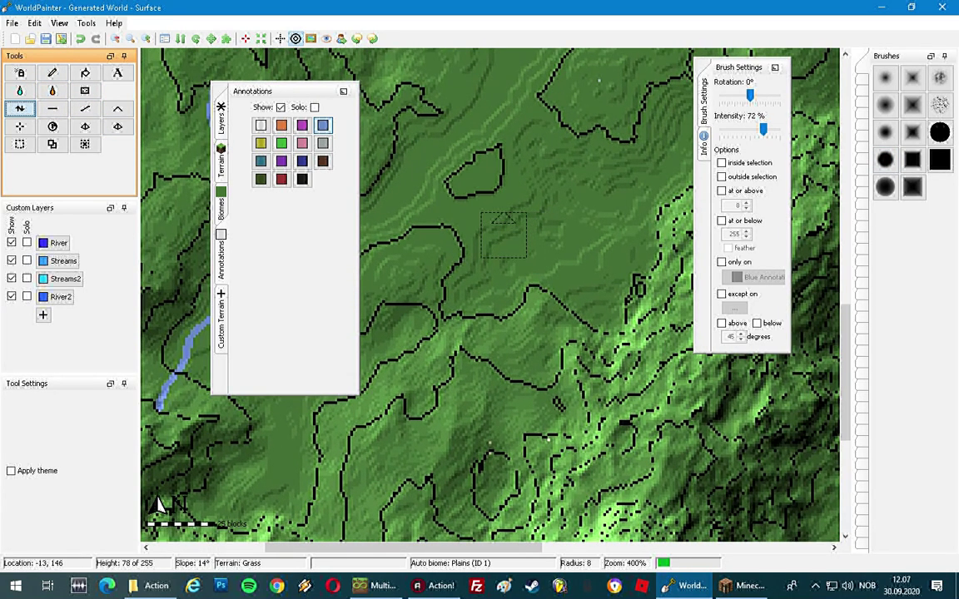
left_click(503, 225)
left_click(79, 39)
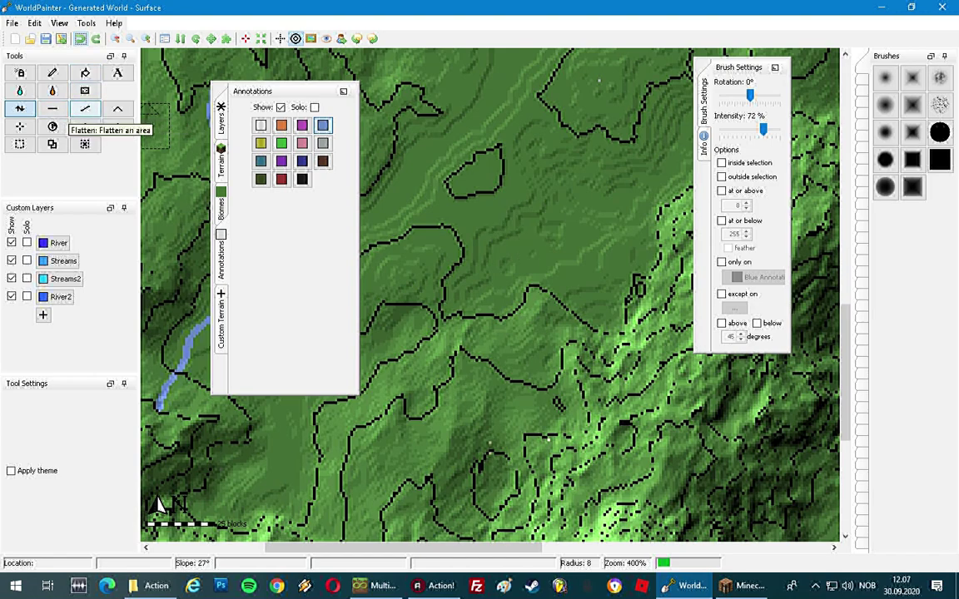
- Flatten the ridged ground on the valley floor east of the spawn marker with a brush radius of up to 14
left_click(52, 108)
scroll(499, 221, "down", 6)
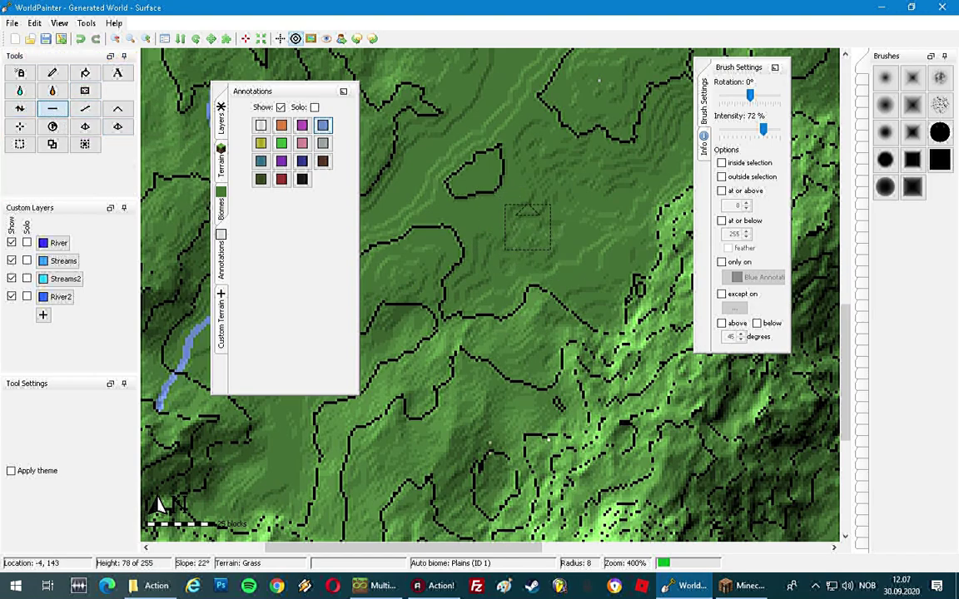
mouse_move(511, 225)
left_mouse_down()
mouse_move(517, 248)
mouse_move(553, 265)
mouse_move(626, 262)
mouse_move(467, 275)
mouse_move(563, 275)
mouse_move(636, 259)
left_mouse_up()
- Draw a light blue annotation stream across the flattened ground with brush radius 3, heading northwest from the eastern mountainside
left_click(52, 74)
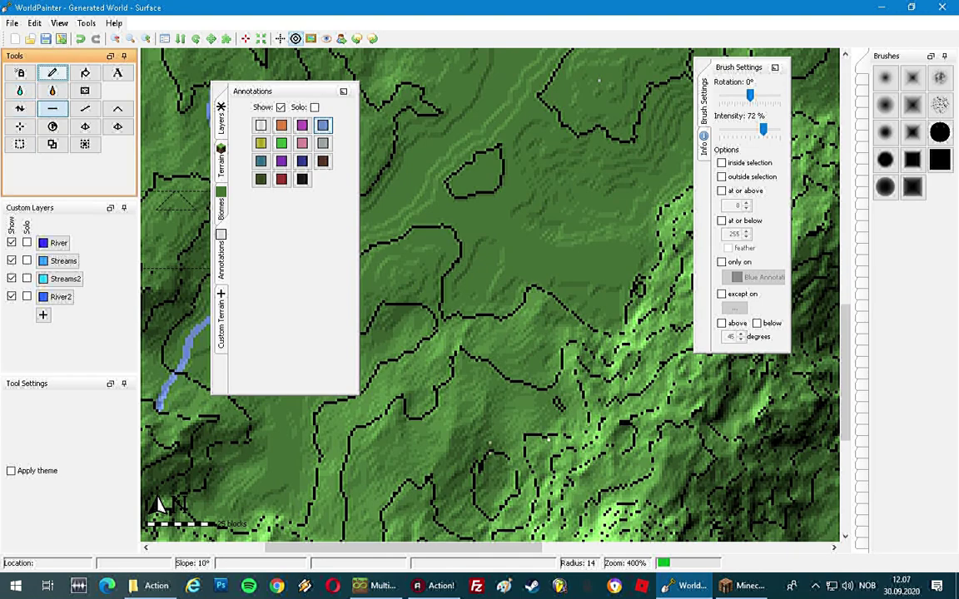
scroll(654, 282, "up", 5)
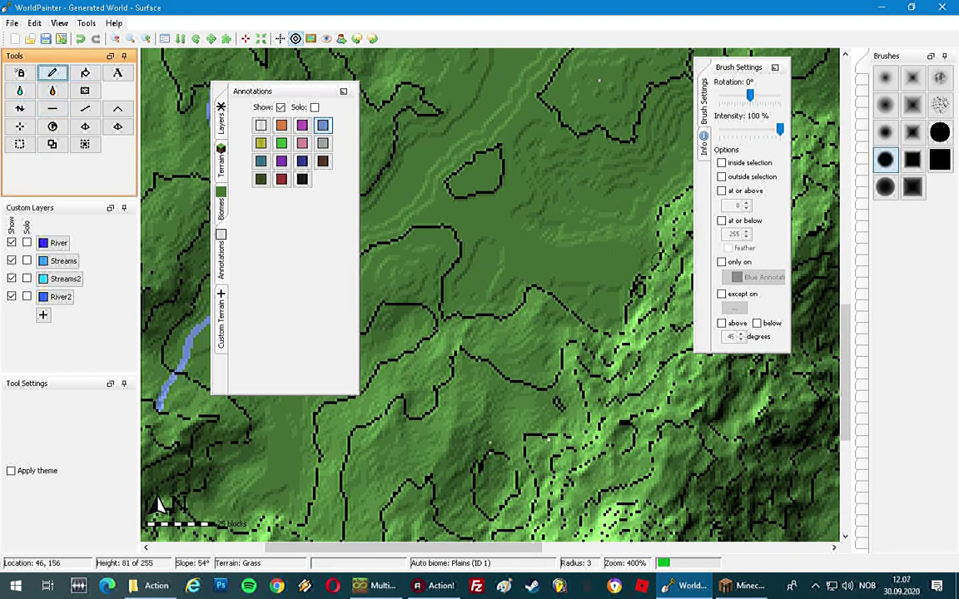
mouse_move(655, 283)
left_mouse_down()
mouse_move(509, 250)
mouse_move(442, 209)
mouse_move(405, 204)
left_mouse_up()
middle_click_drag(423, 209, 566, 247)
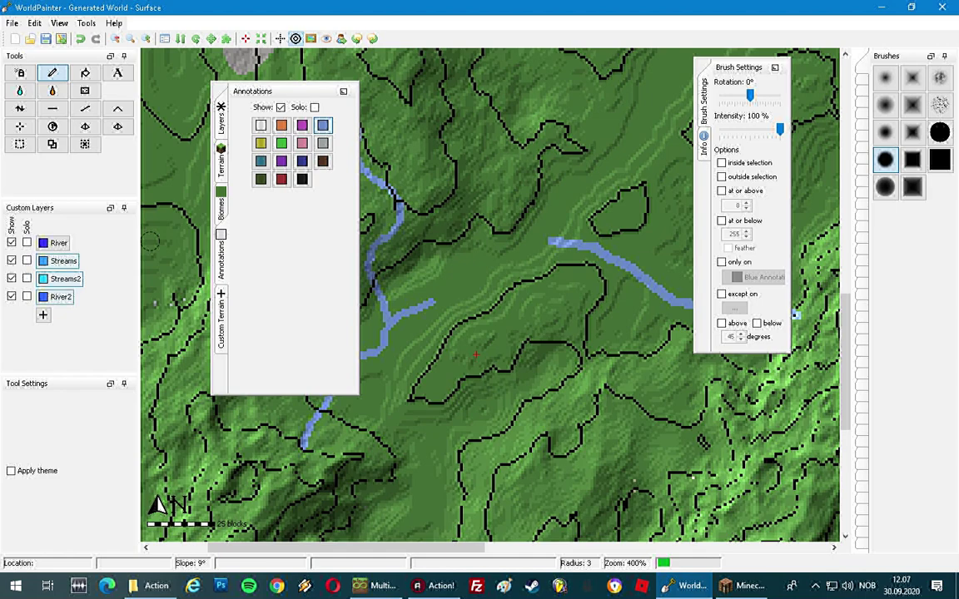
- Draw a wide cyan annotation river with a brush radius of 5 to 6, running northeast up the valley from the western stream's end
left_click(260, 160)
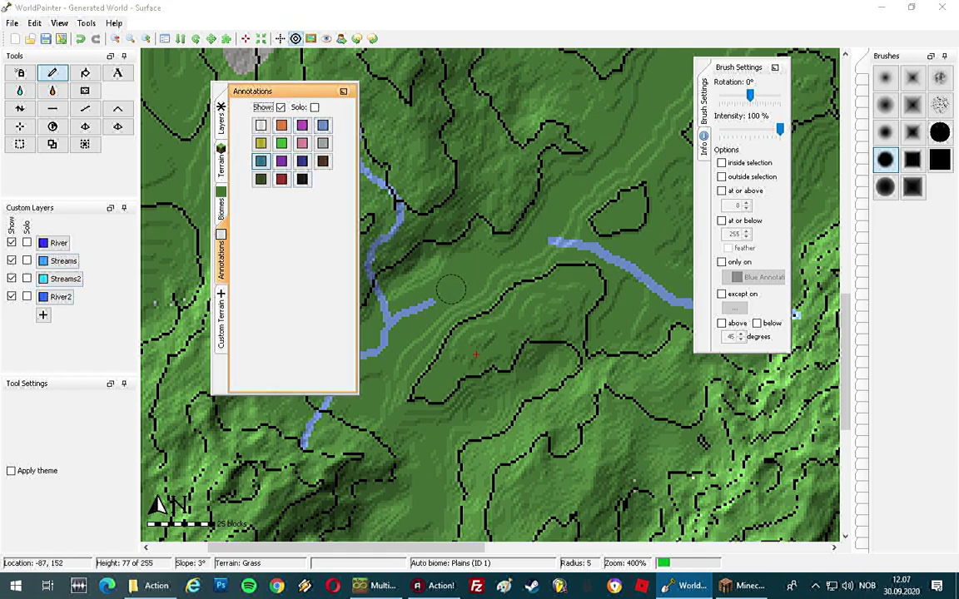
mouse_move(443, 296)
left_mouse_down()
mouse_move(467, 281)
mouse_move(522, 174)
mouse_move(568, 117)
mouse_move(623, 133)
left_mouse_up()
middle_click_drag(624, 133, 511, 287)
mouse_move(511, 287)
left_mouse_down()
mouse_move(561, 225)
mouse_move(637, 183)
left_mouse_up()
middle_click_drag(637, 184, 456, 289)
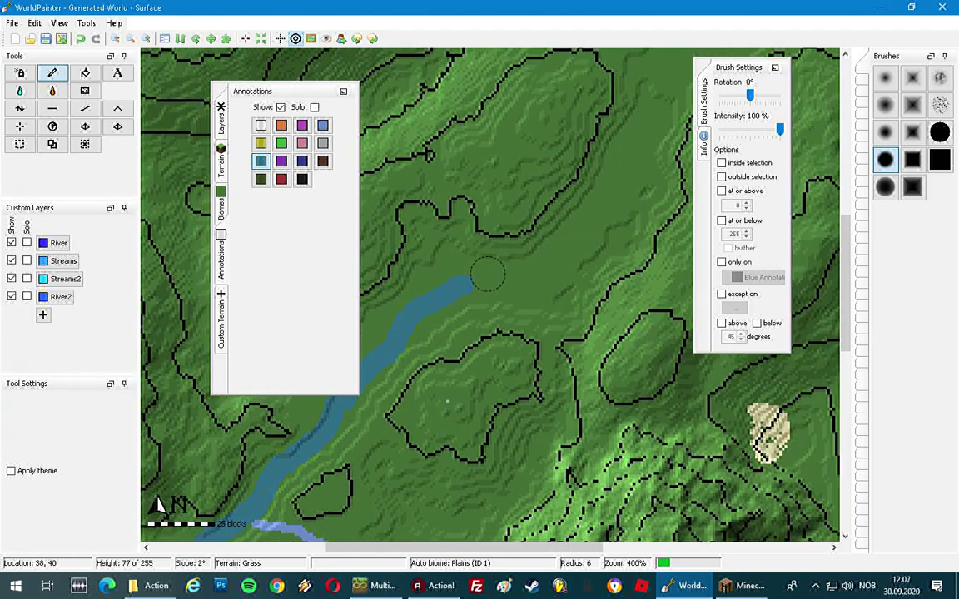
middle_click_drag(635, 158, 497, 302)
mouse_move(497, 302)
left_mouse_down()
mouse_move(582, 179)
mouse_move(615, 154)
left_mouse_up()
middle_click_drag(614, 154, 464, 248)
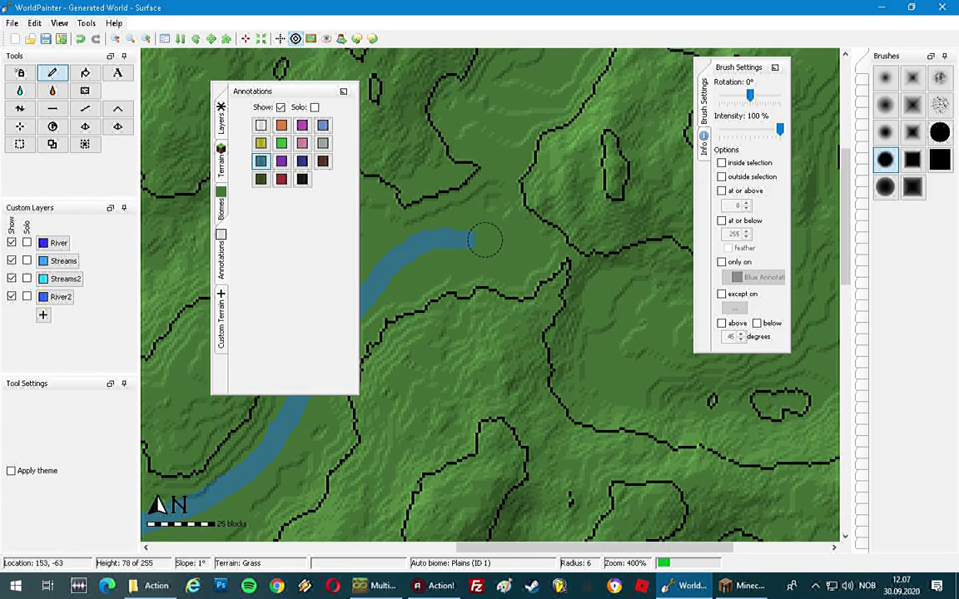
- Extend the cyan river with brush radius 6, bending southeast through the gap and winding on to the map's eastern edge
left_click_drag(624, 295, 652, 322)
mouse_move(653, 322)
middle_mouse_down()
mouse_move(542, 364)
mouse_move(439, 362)
middle_mouse_up()
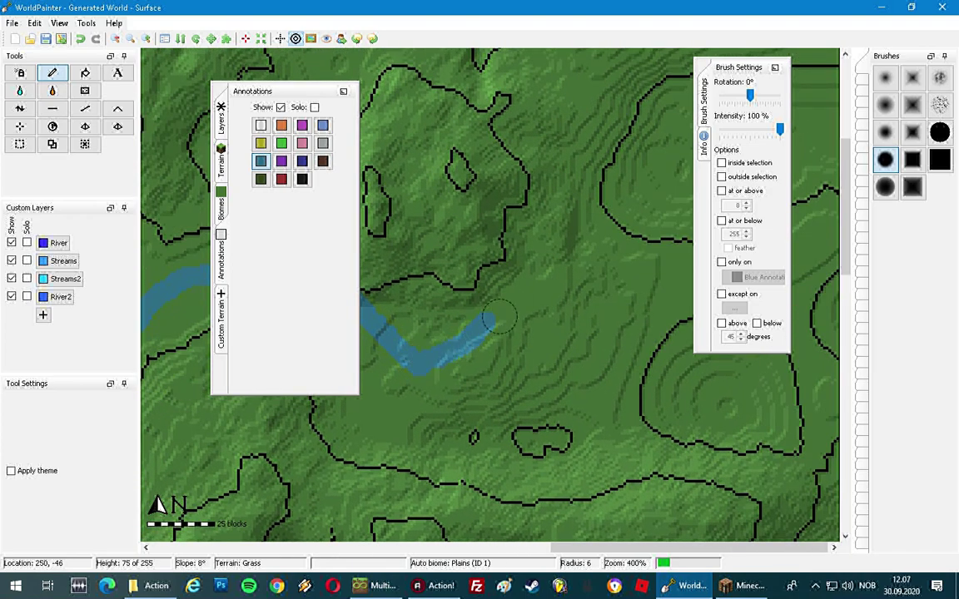
left_click_drag(492, 318, 546, 265)
middle_click_drag(547, 265, 414, 343)
mouse_move(413, 343)
left_mouse_down()
mouse_move(461, 310)
mouse_move(512, 227)
mouse_move(606, 178)
left_mouse_up()
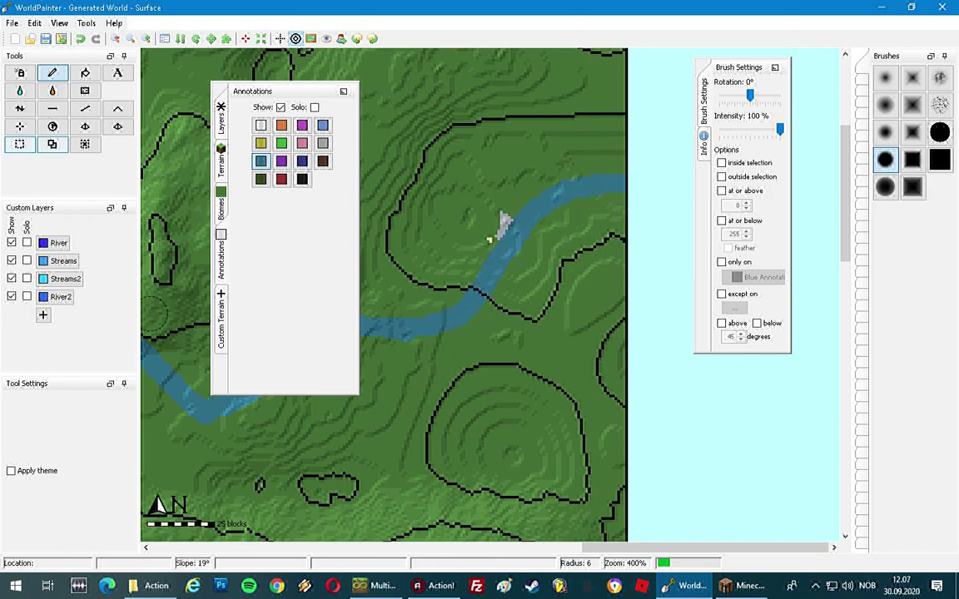
- Set up painting of the Streams2 layer, restricted to Light Blue annotations only
left_click(20, 73)
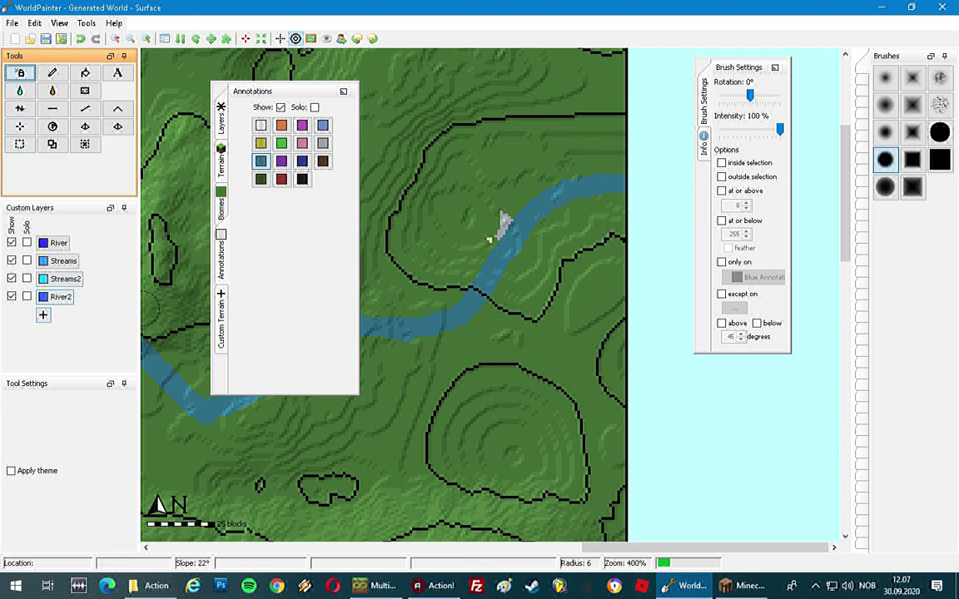
left_click(65, 279)
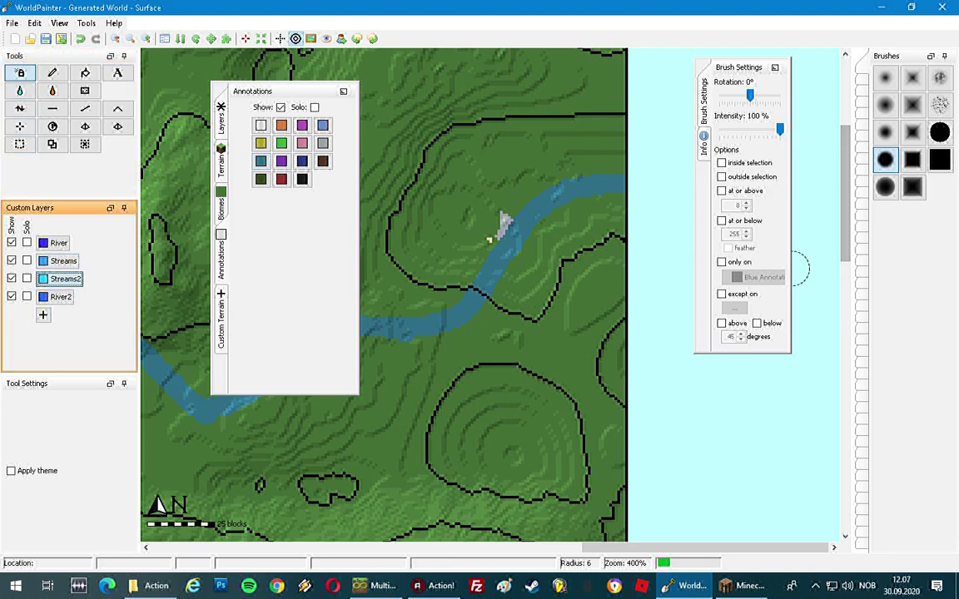
left_click(721, 261)
left_click(758, 277)
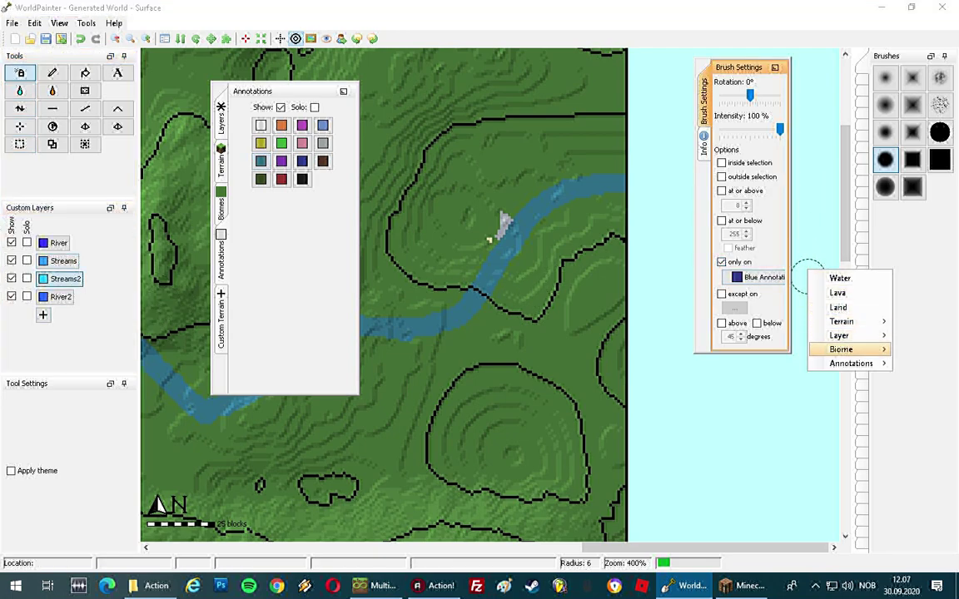
mouse_move(851, 363)
left_click(732, 205)
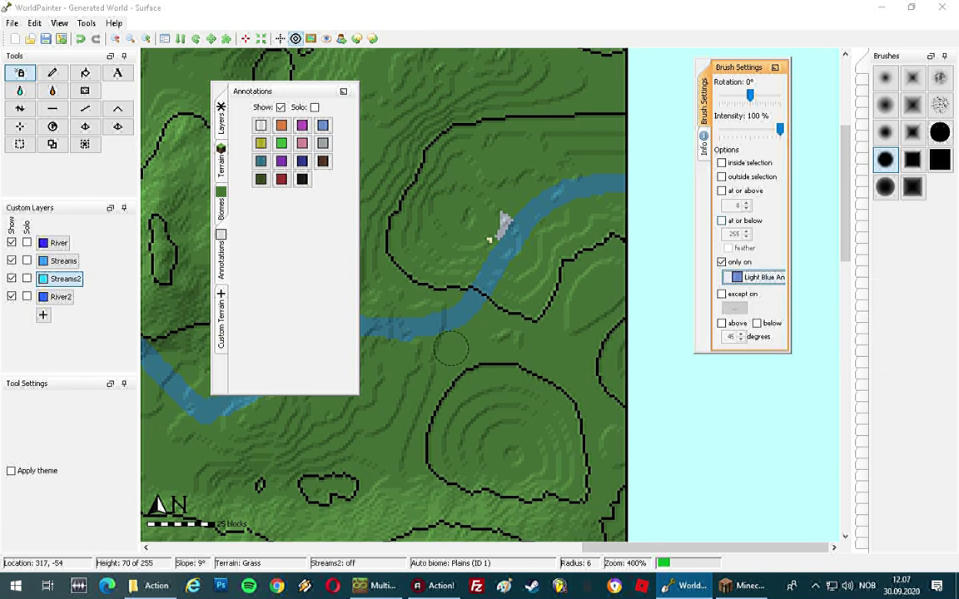
- Review the Streams2 layer's thickness and edge settings and keep them as they are
middle_click_drag(499, 225, 675, 154)
middle_click_drag(533, 427, 745, 269)
middle_click_drag(549, 243, 824, 195)
middle_click_drag(375, 476, 682, 273)
mouse_move(441, 401)
middle_mouse_down()
mouse_move(538, 268)
mouse_move(447, 240)
middle_mouse_up()
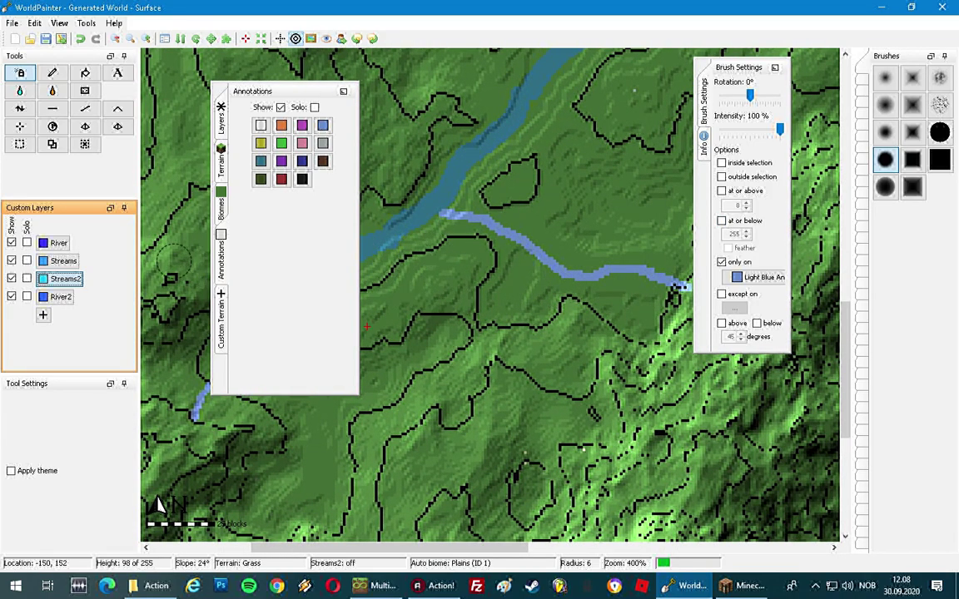
right_click(91, 278)
left_click(105, 281)
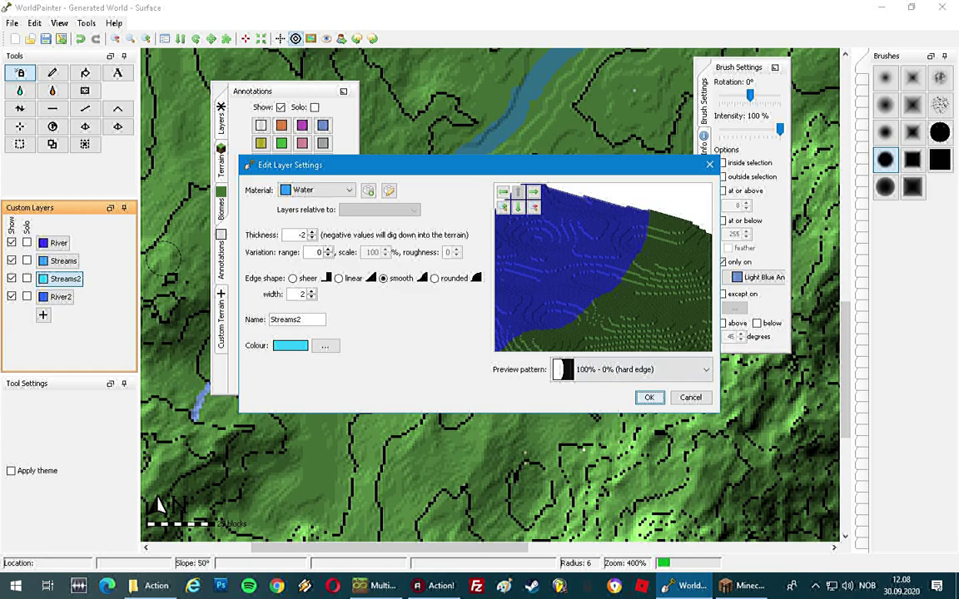
left_click(649, 397)
- Paint the Streams2 layer over the light blue streams on both sides of the valley with brush radius 6
mouse_move(656, 318)
middle_mouse_down()
mouse_move(541, 328)
mouse_move(574, 298)
middle_mouse_up()
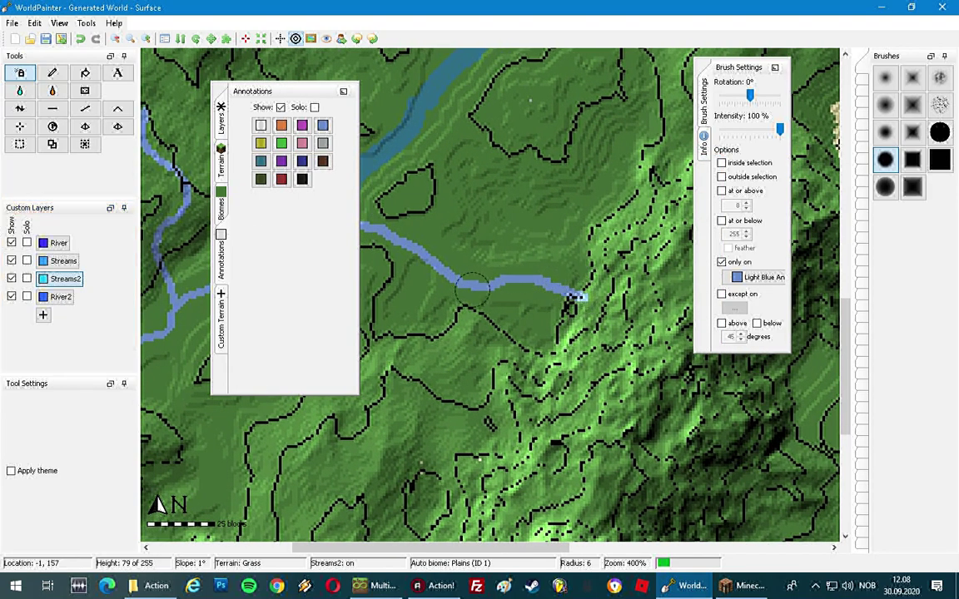
middle_click_drag(411, 263, 495, 283)
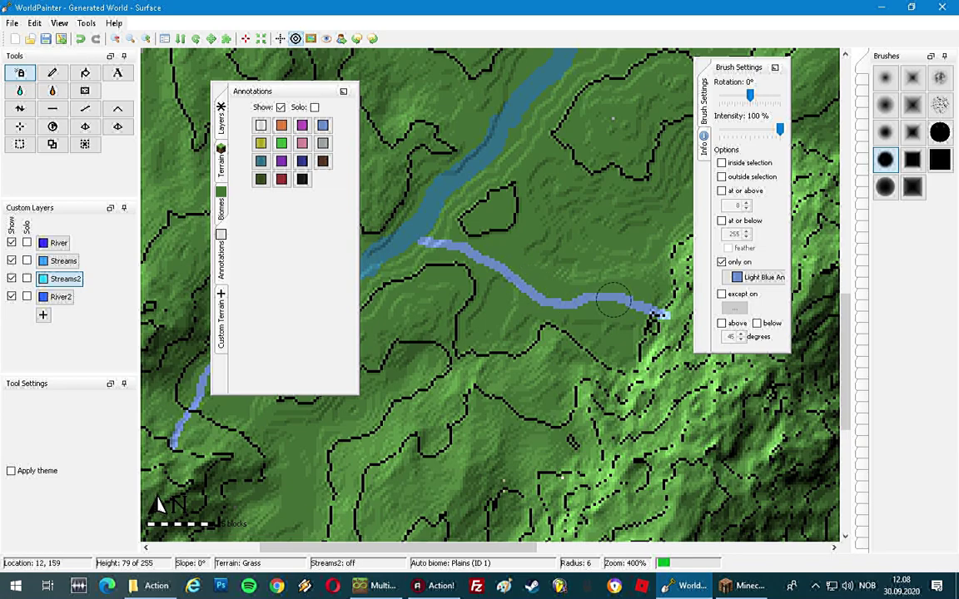
middle_click_drag(386, 259, 534, 235)
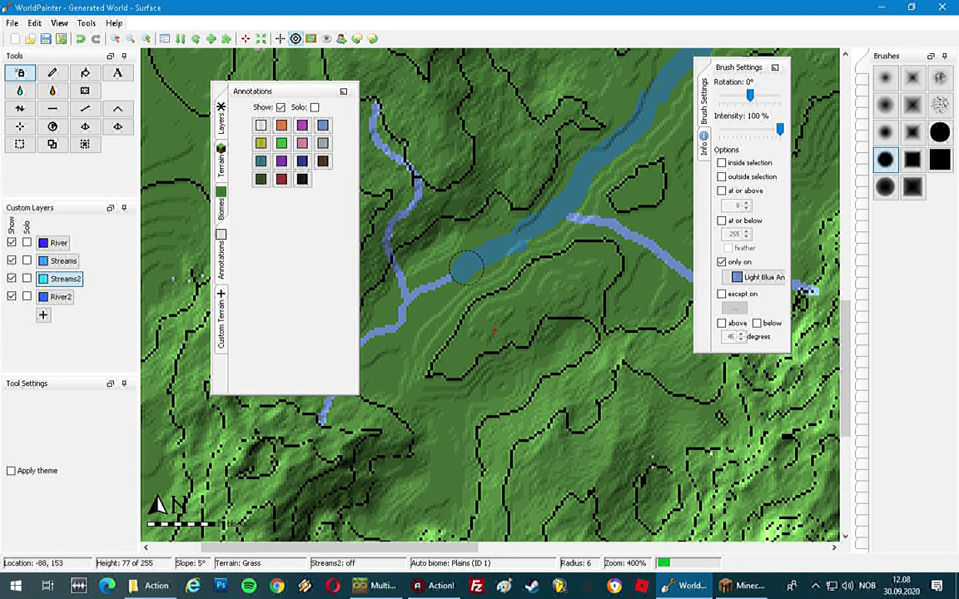
middle_click_drag(420, 242, 479, 227)
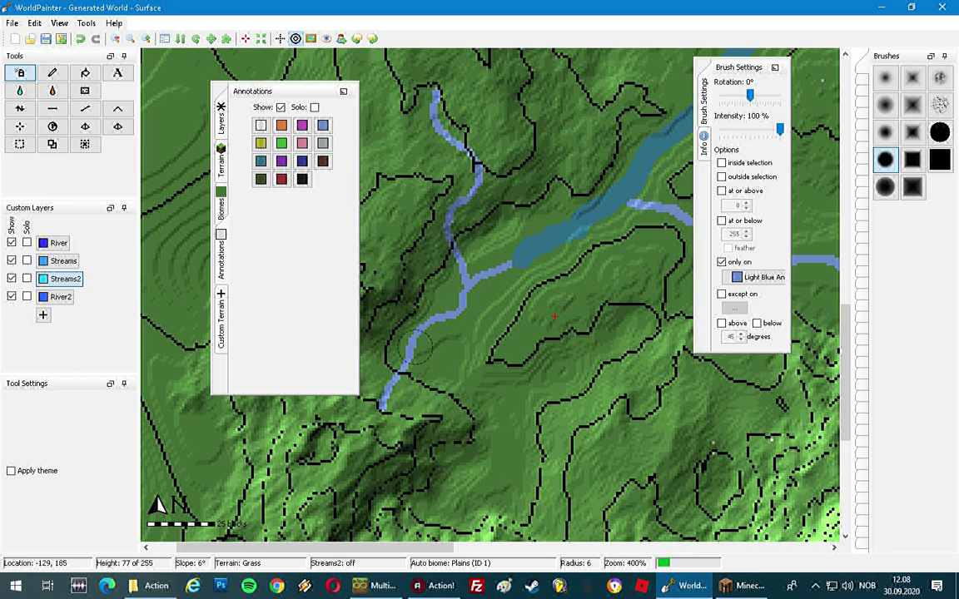
middle_click_drag(629, 323, 578, 371)
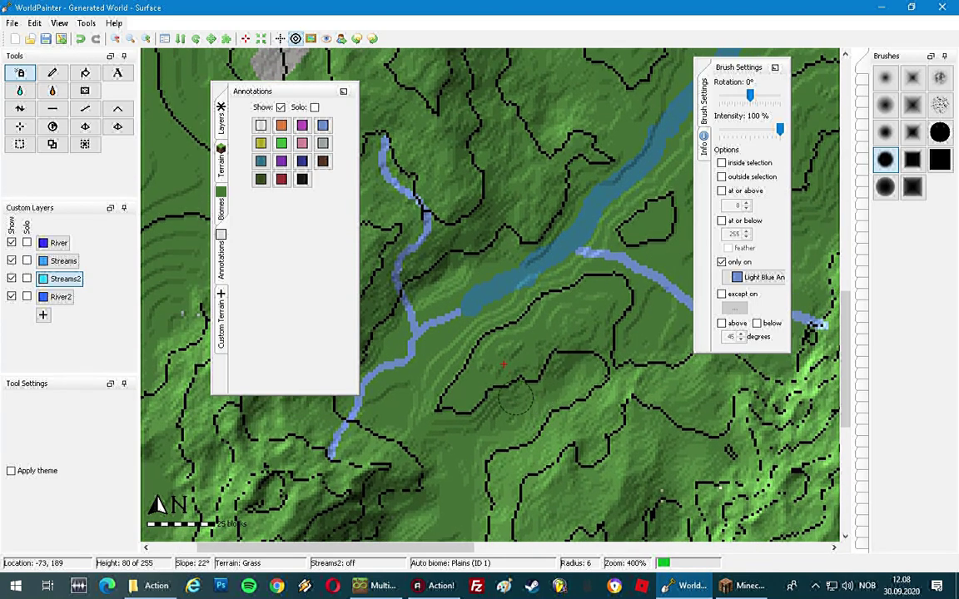
- Switch to painting the River2 layer with a larger brush, restricted to Cyan annotations only
left_click(60, 297)
left_click(758, 277)
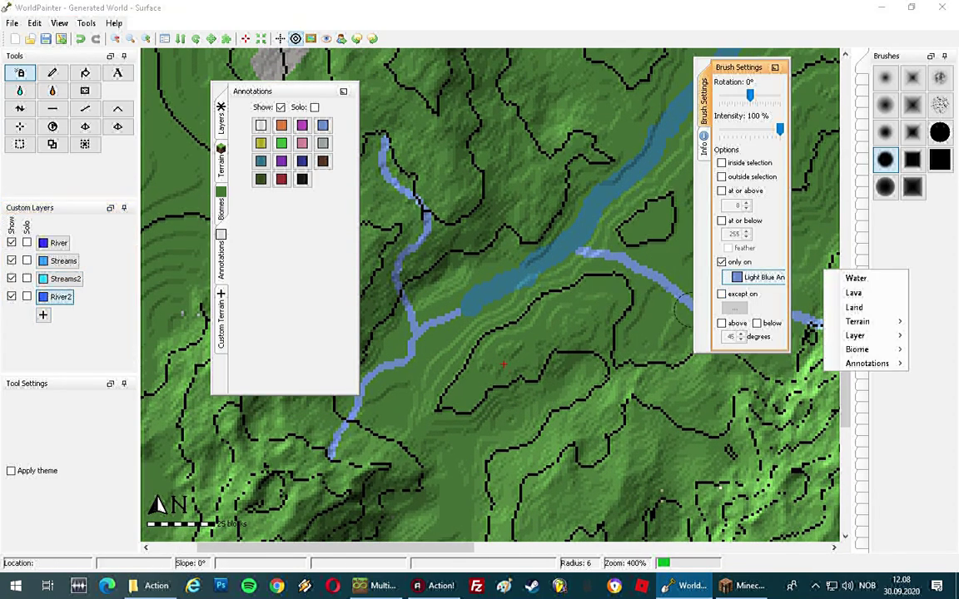
mouse_move(867, 363)
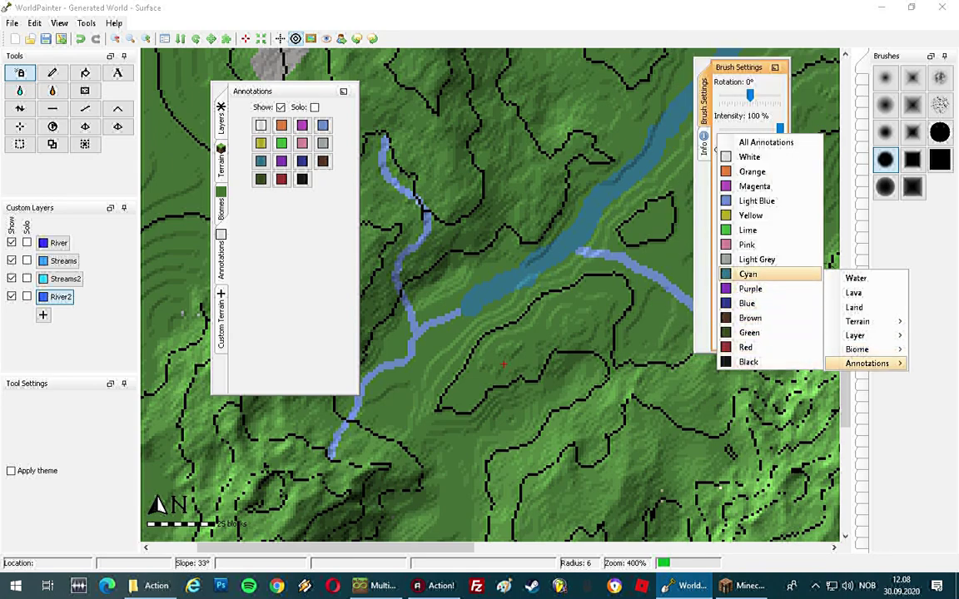
left_click(749, 273)
scroll(492, 292, "up", 3)
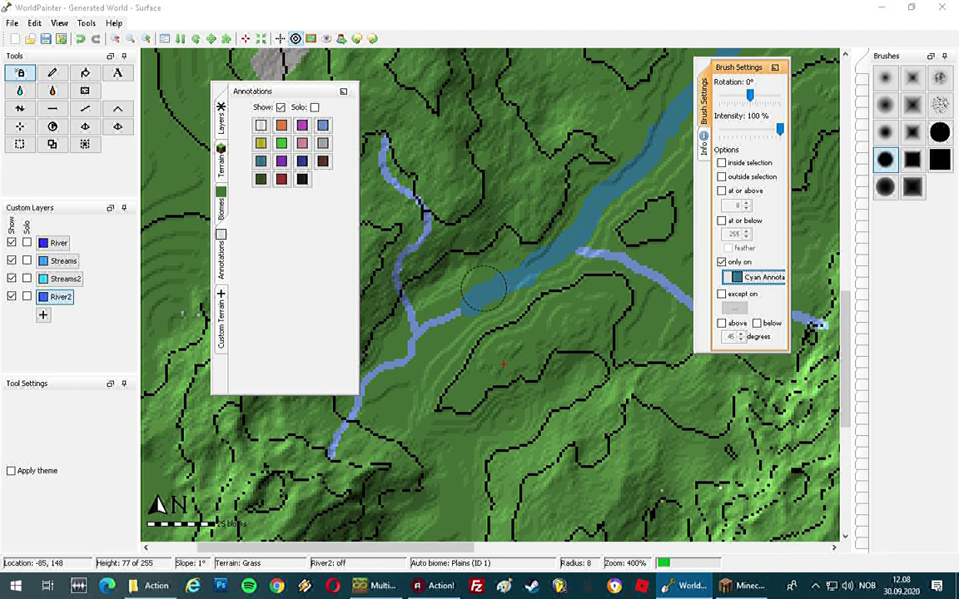
- Paint the River2 layer along the cyan river from its western end up the valley, enlarging the brush radius from 8 to 13
mouse_move(491, 307)
left_mouse_down()
mouse_move(426, 276)
mouse_move(566, 162)
mouse_move(681, 123)
mouse_move(557, 237)
mouse_move(654, 179)
left_mouse_up()
middle_click_drag(597, 127, 464, 260)
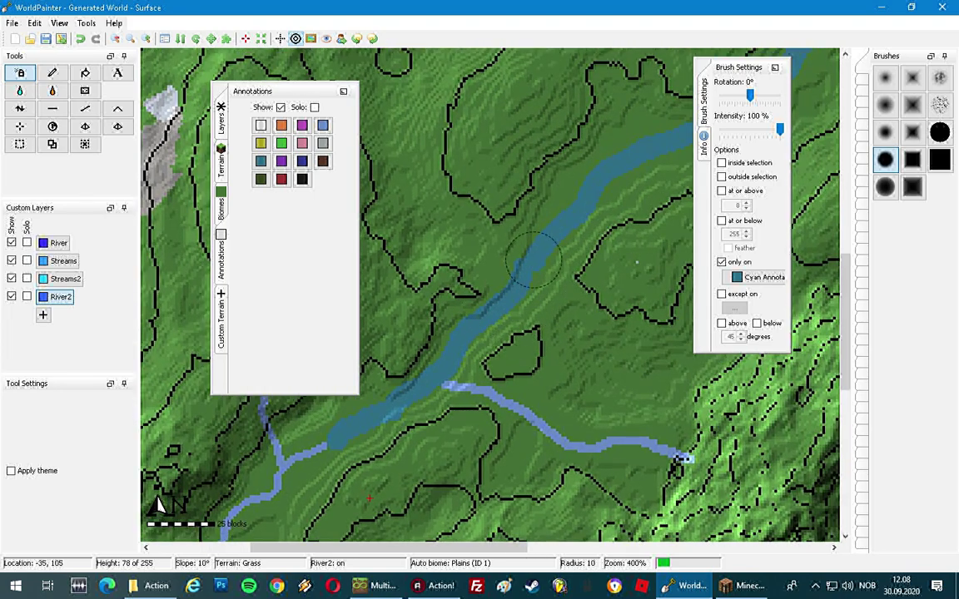
scroll(584, 207, "down", 1)
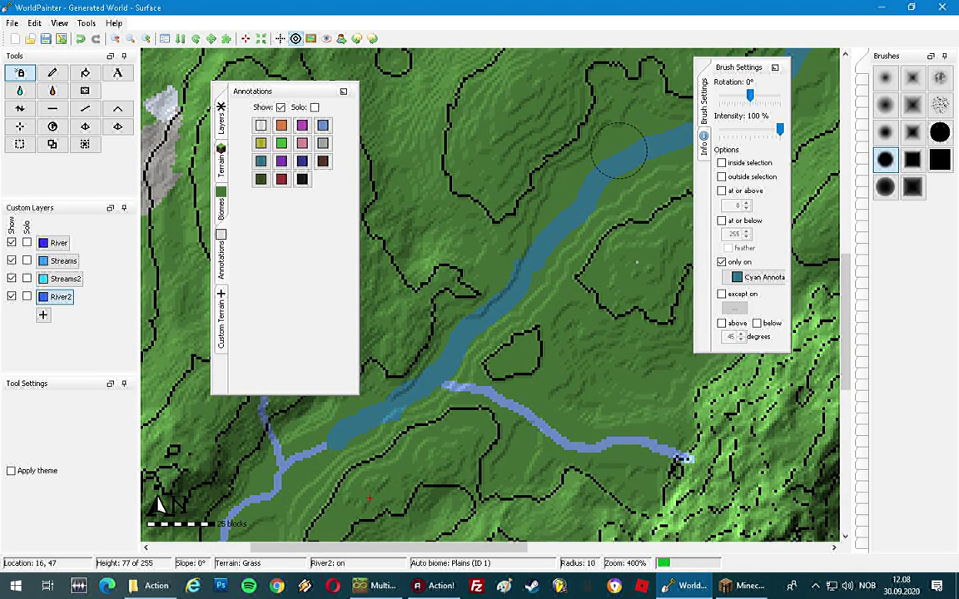
middle_click_drag(641, 193, 500, 270)
scroll(508, 291, "up", 1)
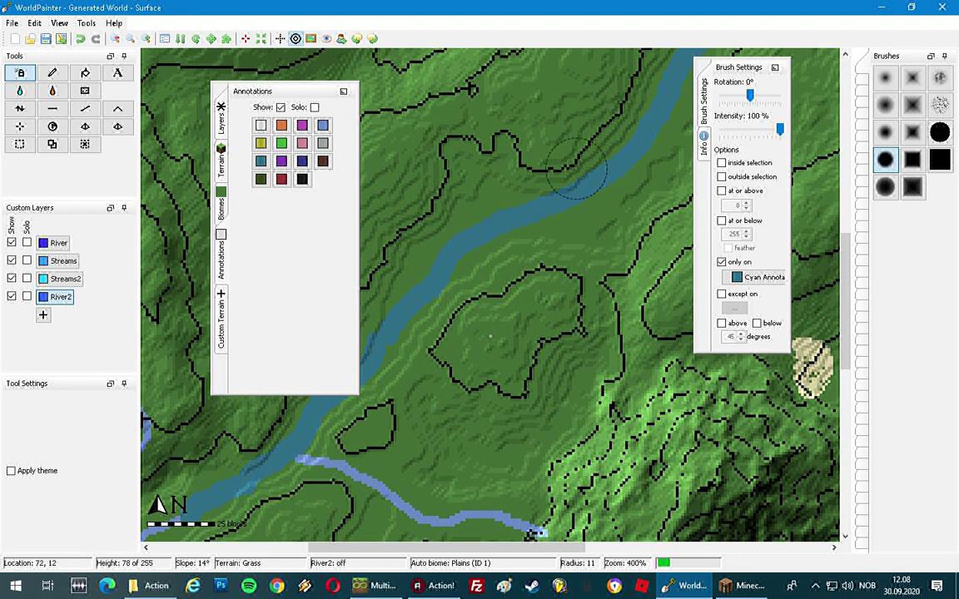
middle_click_drag(633, 91, 503, 233)
scroll(524, 200, "up", 1)
middle_click_drag(613, 125, 505, 213)
scroll(512, 208, "down", 1)
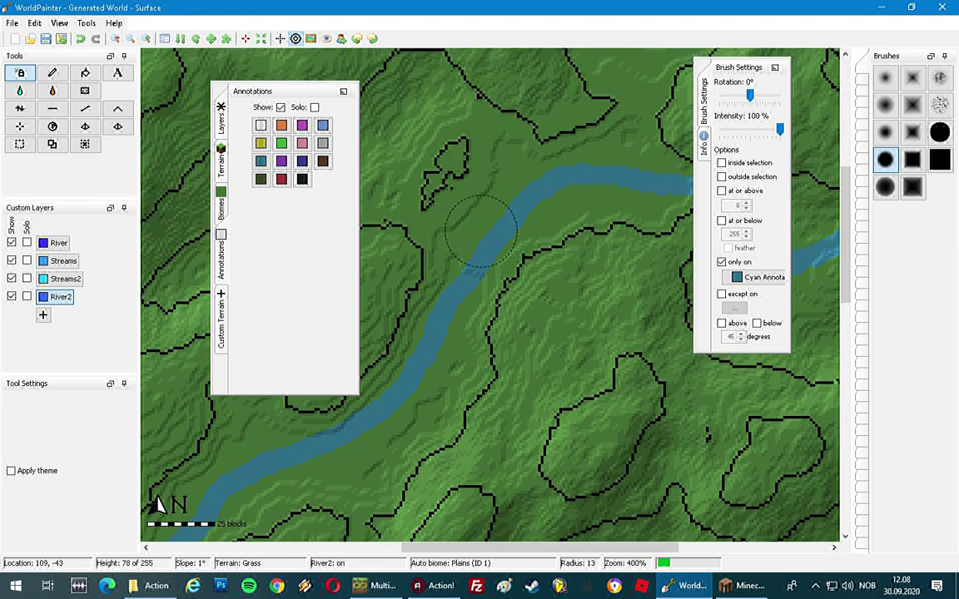
- Continue painting River2 with brush radius 13 through the eastern bends of the cyan river toward the map edge
middle_click_drag(639, 173, 506, 206)
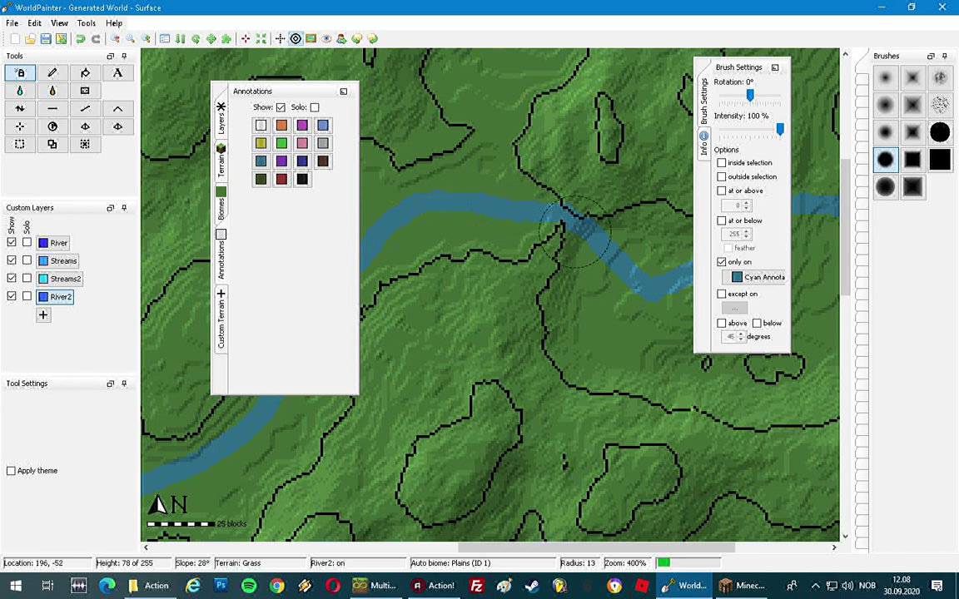
middle_click_drag(611, 263, 515, 150)
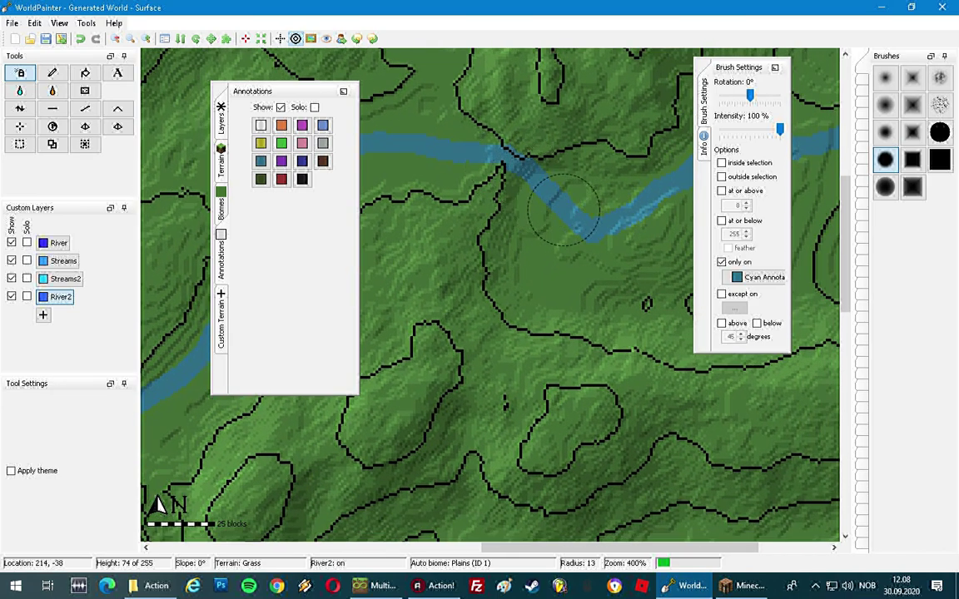
middle_click_drag(576, 219, 493, 261)
middle_click_drag(516, 197, 414, 276)
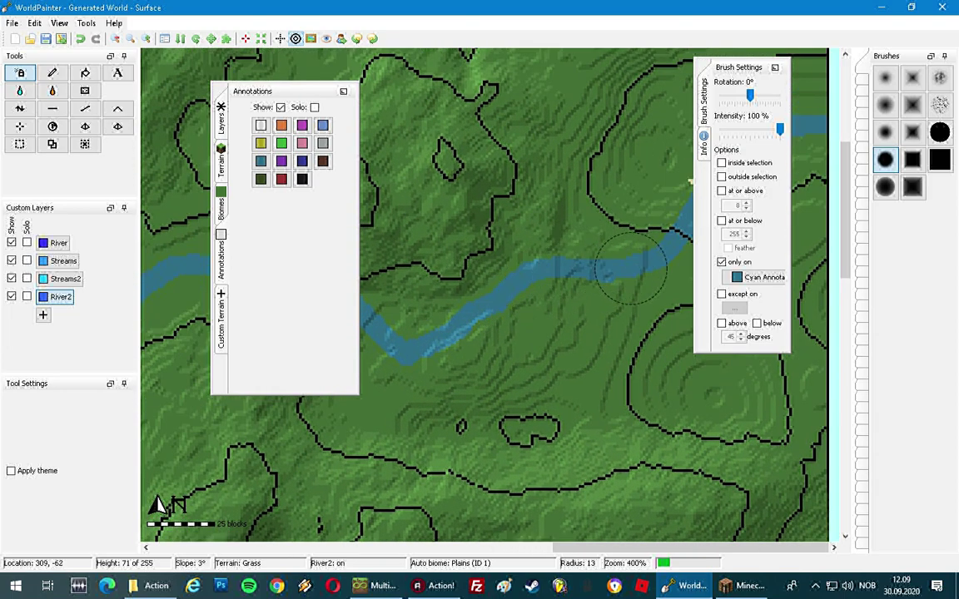
middle_click_drag(628, 267, 460, 325)
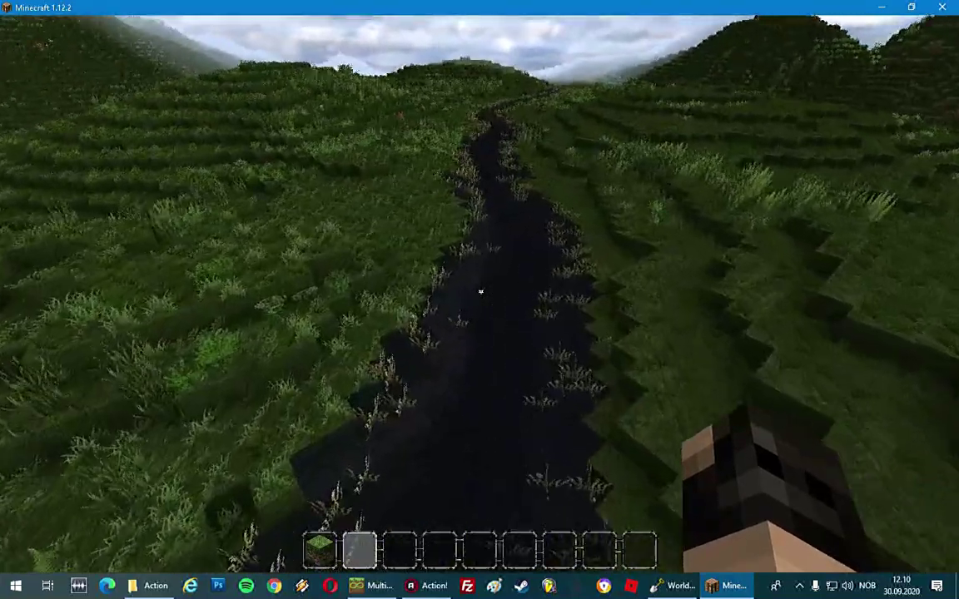
- Switch to Minecraft and inspect the exported river and streams up close and on the fullscreen map
key("w")
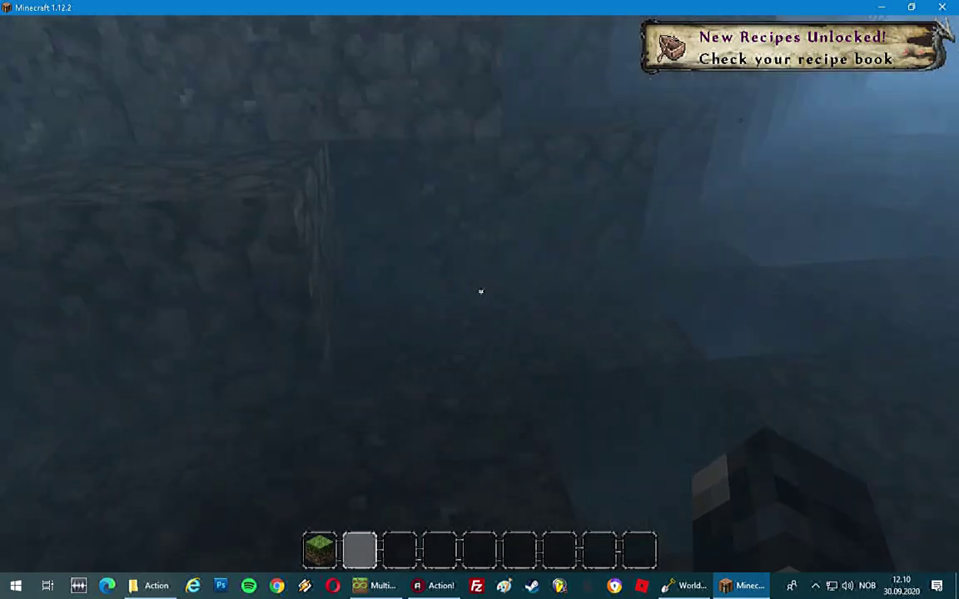
key("space")
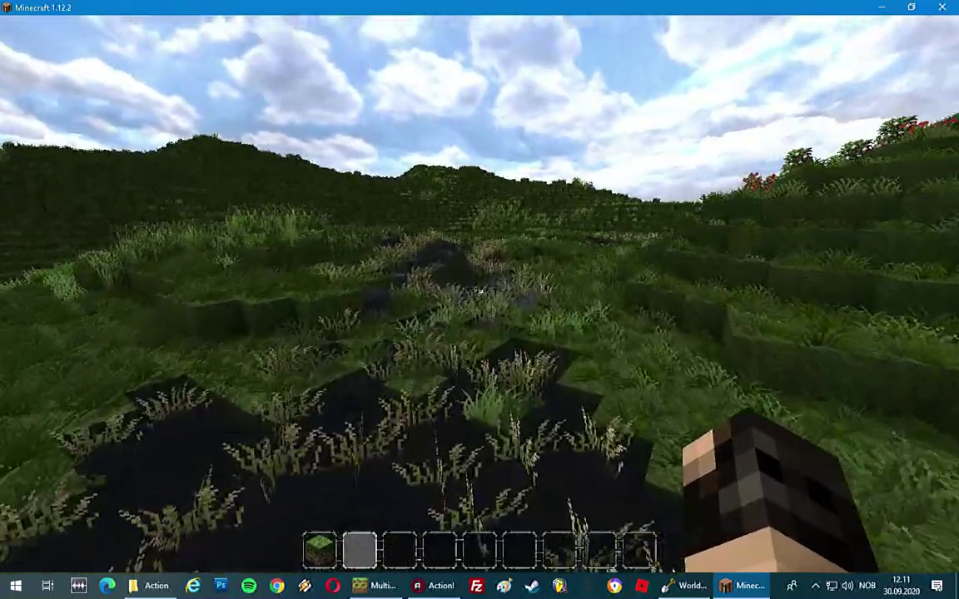
key("w")
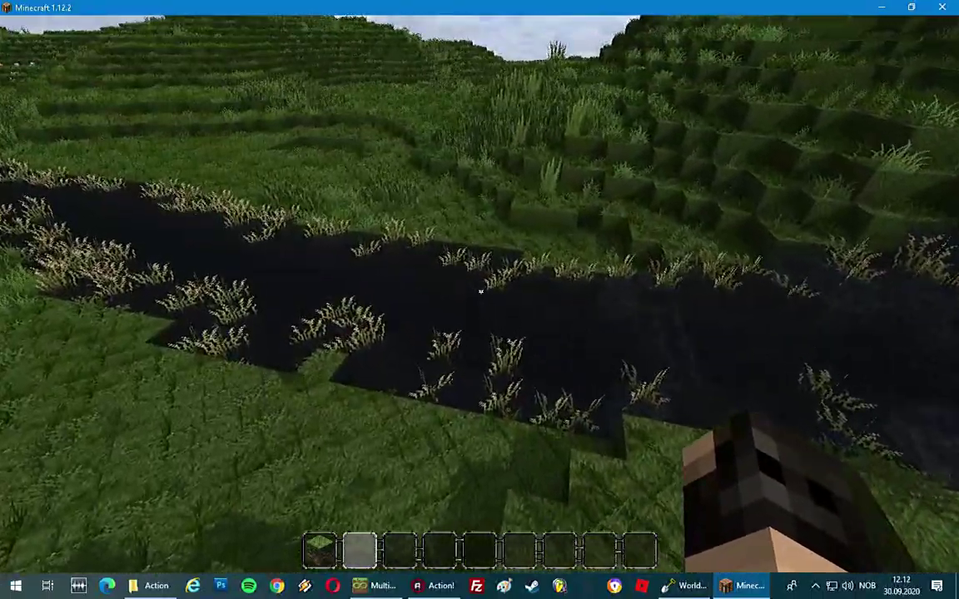
key("j")
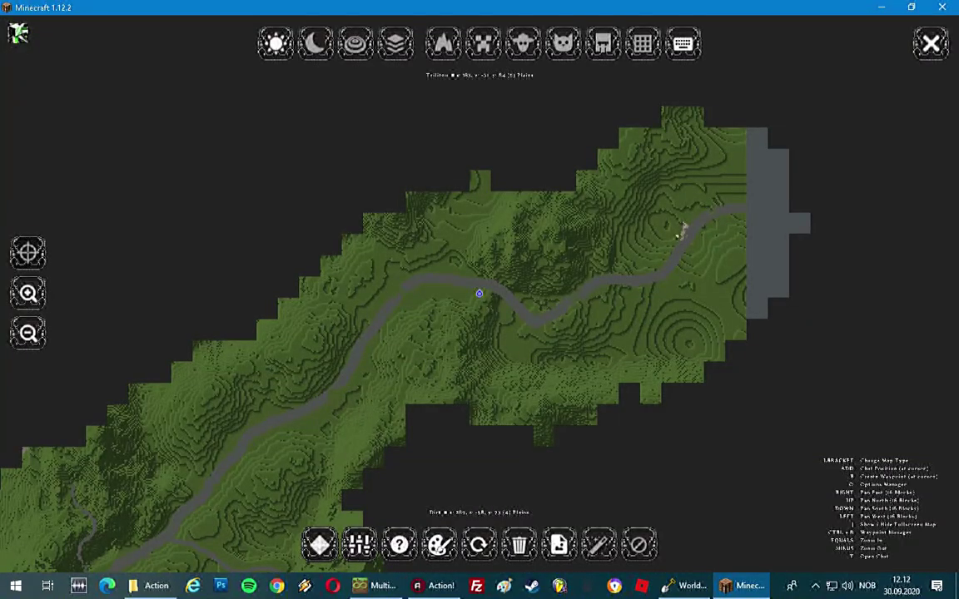
key("j")
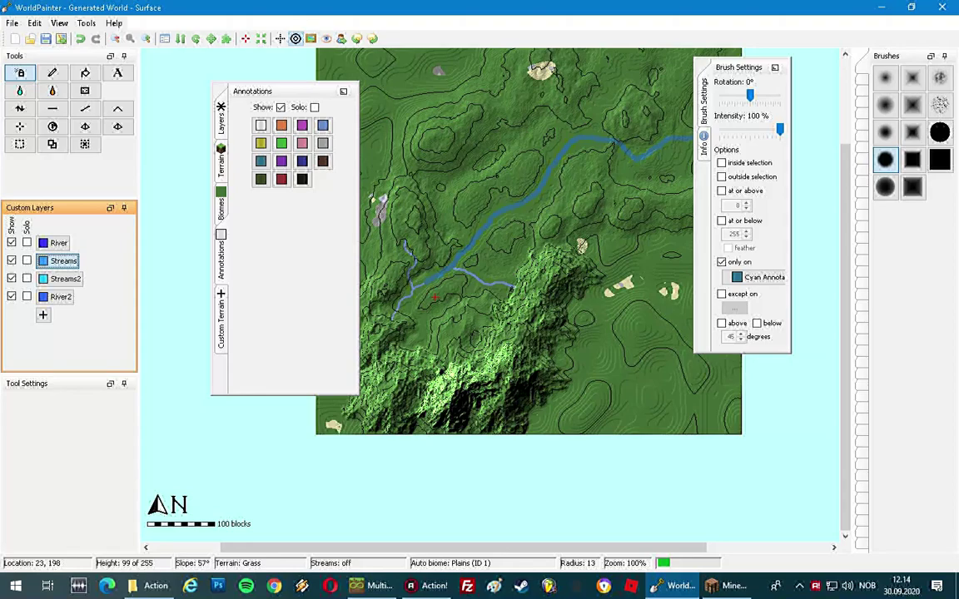
- Switch back to WorldPainter and undo the river and stream annotations across the valley
middle_click_drag(510, 246, 533, 217)
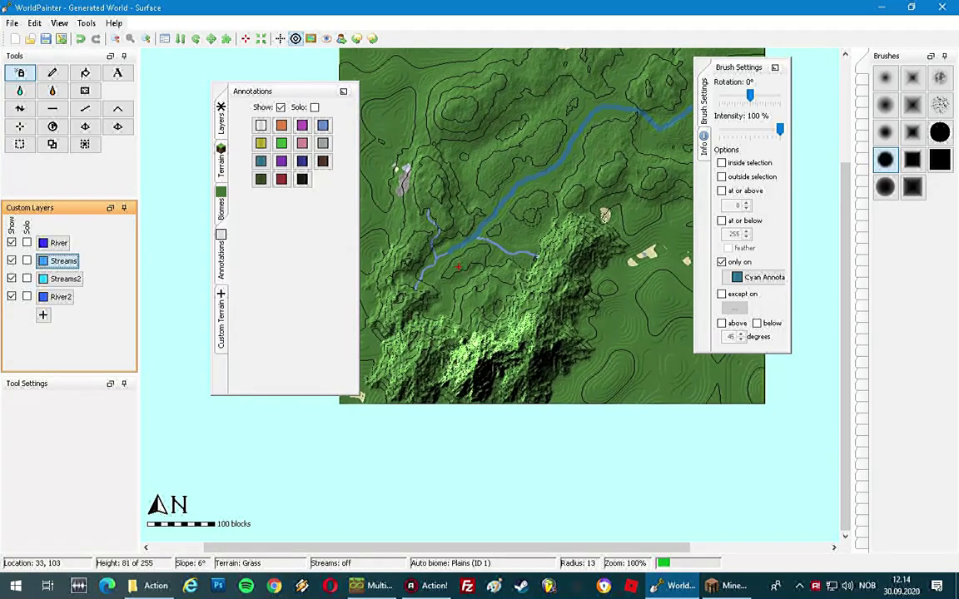
left_click(80, 38)
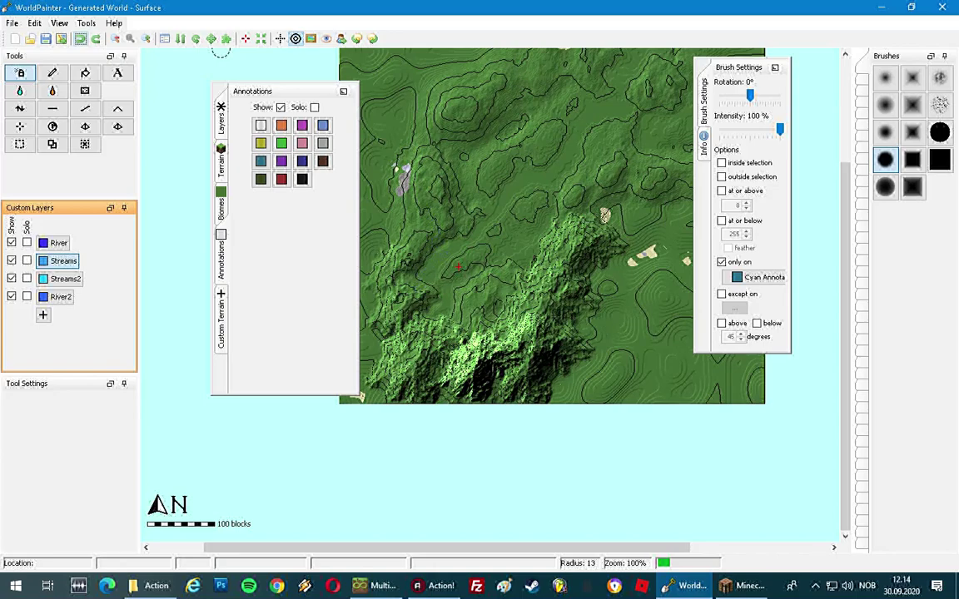
left_click(145, 38)
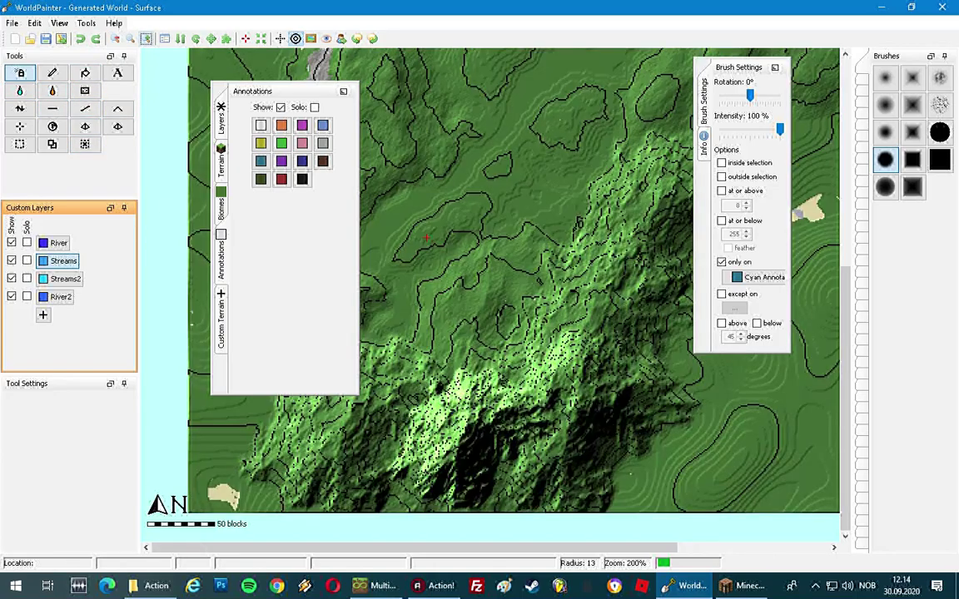
- Select the Height tool and examine the valley and surrounding terrain from the map's western edge
middle_click_drag(457, 305, 574, 266)
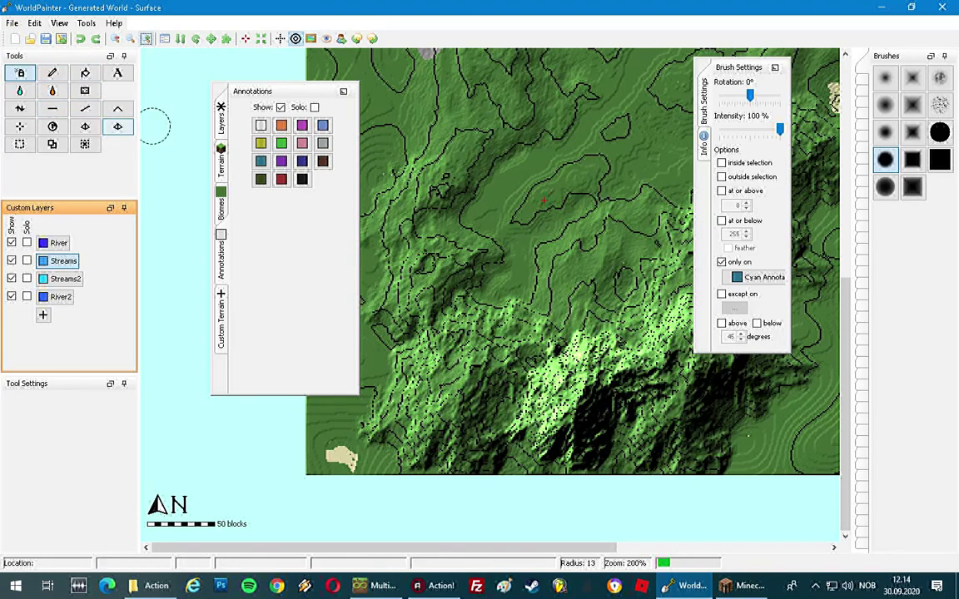
left_click(20, 108)
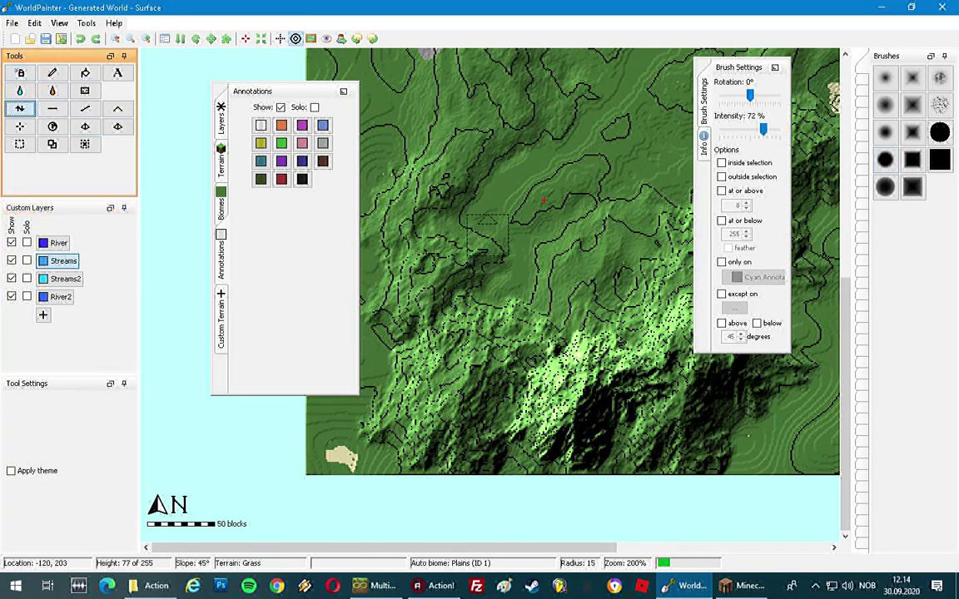
middle_click_drag(538, 215, 401, 238)
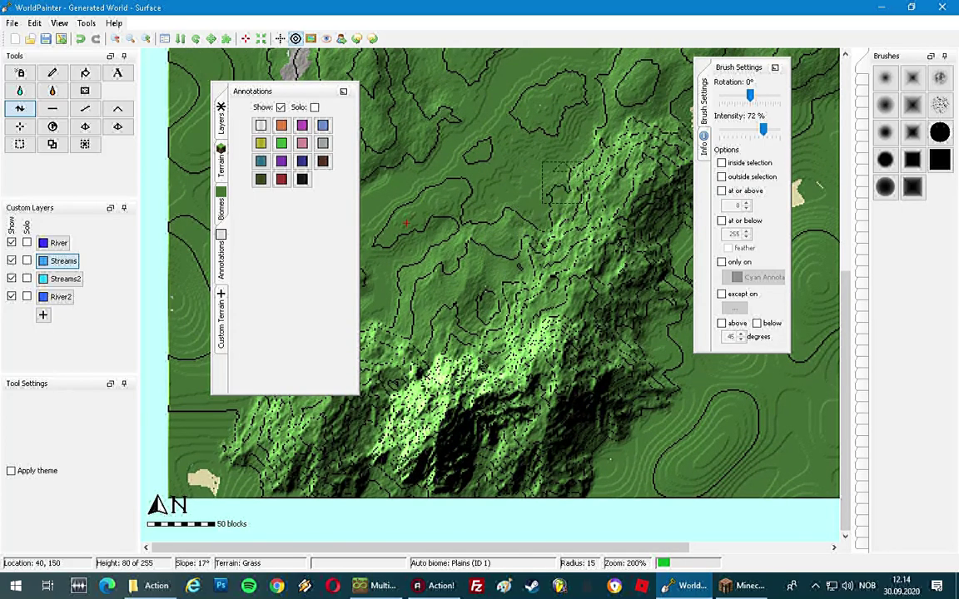
left_click(491, 308)
middle_click_drag(607, 133, 618, 195)
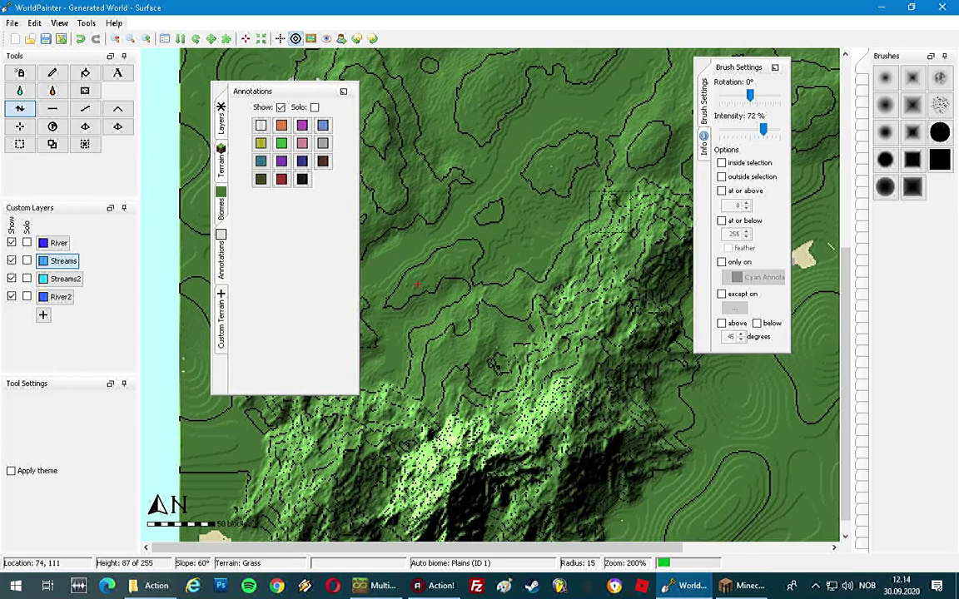
middle_click_drag(446, 232, 586, 232)
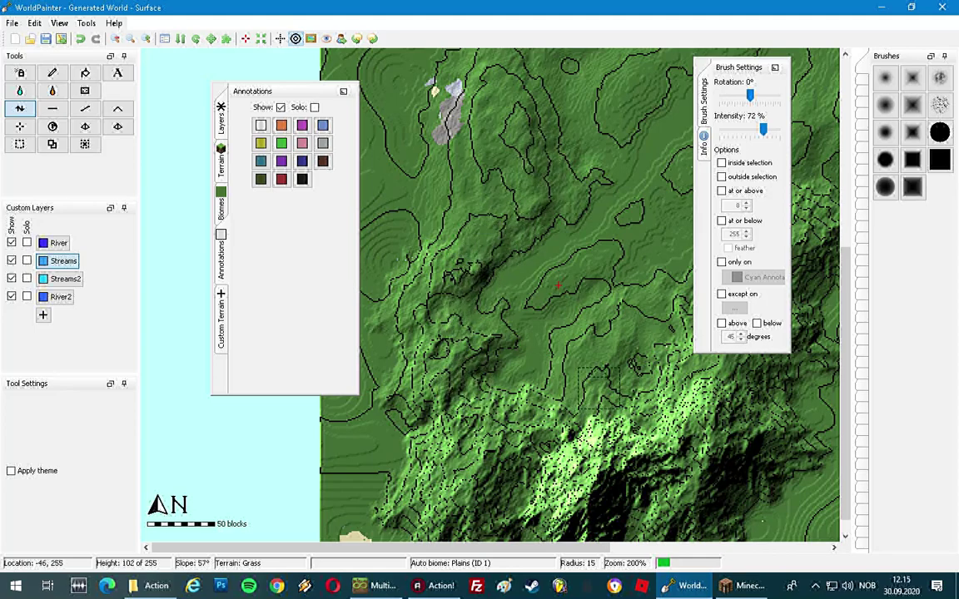
middle_click_drag(528, 389, 426, 452)
middle_click_drag(516, 288, 441, 333)
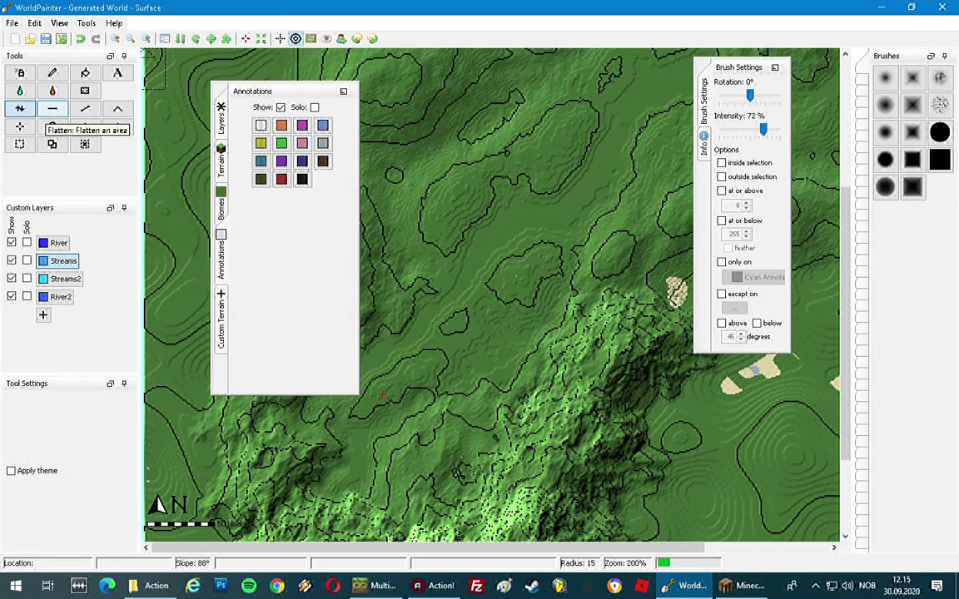
- Select the Flatten and Smooth terrain tools in turn and inspect the eastern valley up to the map edge
left_click(52, 109)
middle_click_drag(587, 117, 450, 216)
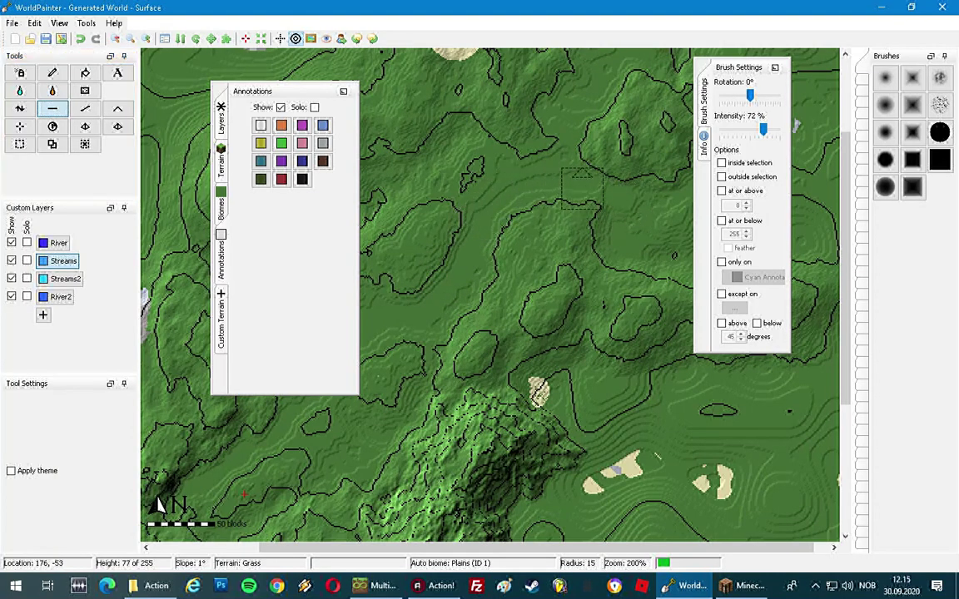
middle_click_drag(569, 259, 611, 201)
mouse_move(487, 257)
middle_mouse_down()
mouse_move(614, 211)
mouse_move(325, 216)
mouse_move(213, 259)
middle_mouse_up()
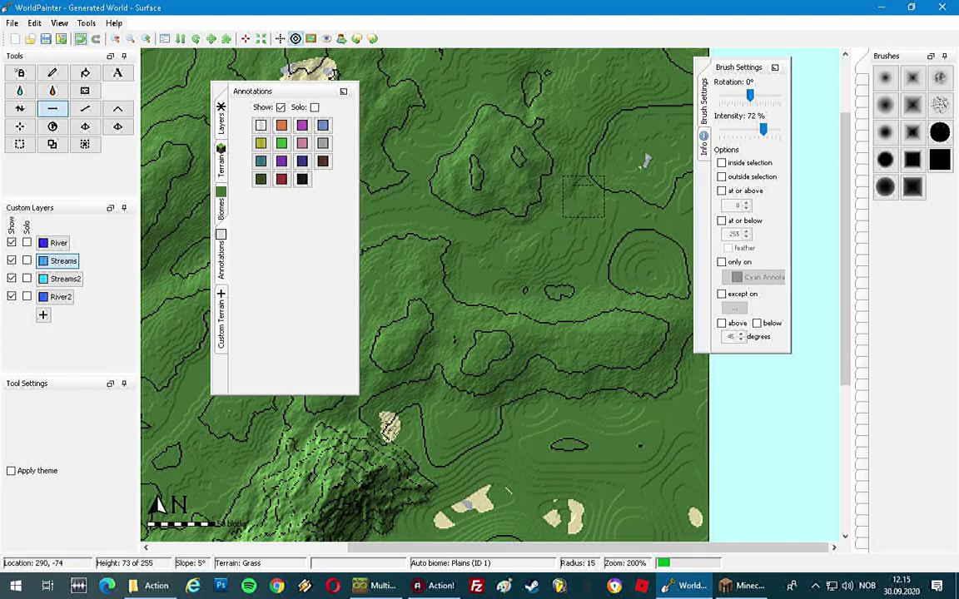
left_click(85, 109)
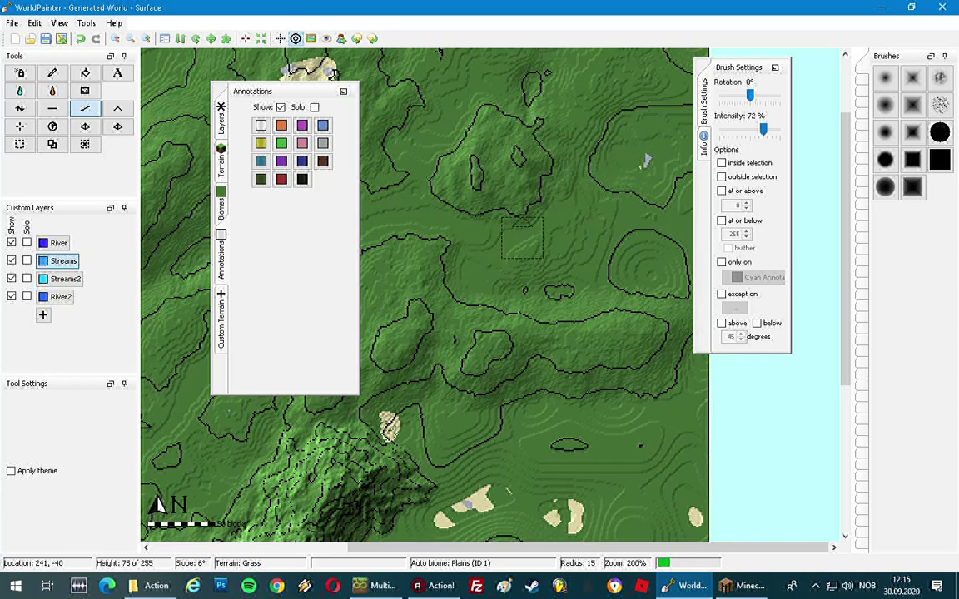
middle_click_drag(623, 166, 569, 208)
scroll(566, 211, "down", 1)
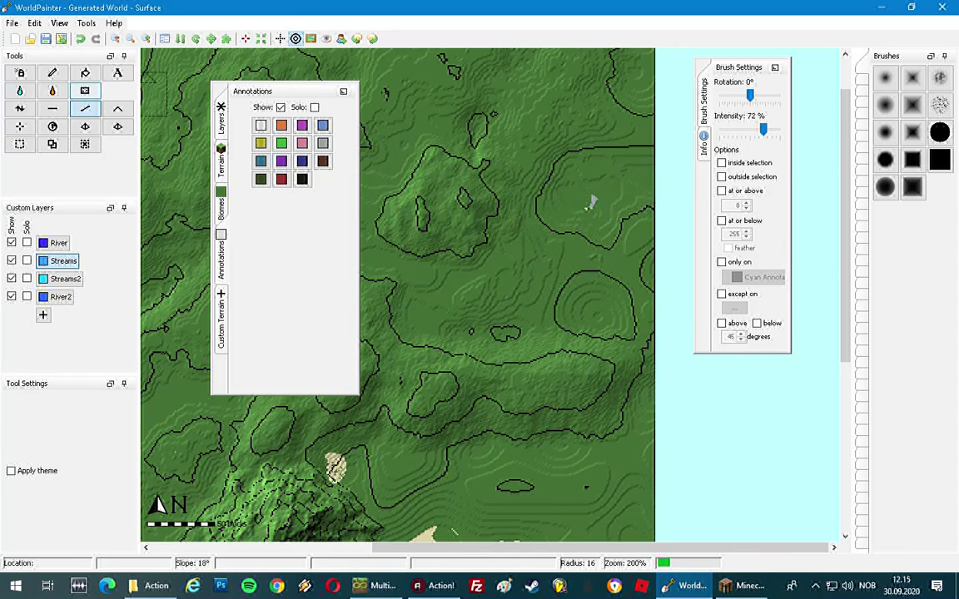
left_click(52, 108)
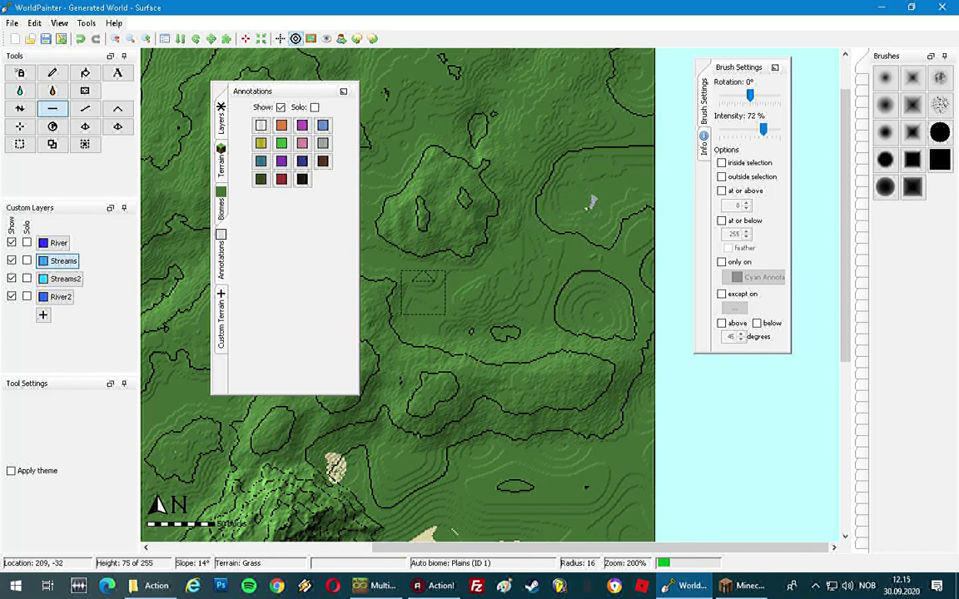
middle_click_drag(427, 290, 611, 230)
- Choose the dark blue annotation for the Pencil with brush radius 7 and remove the only-on cyan annotation restriction
left_click(52, 73)
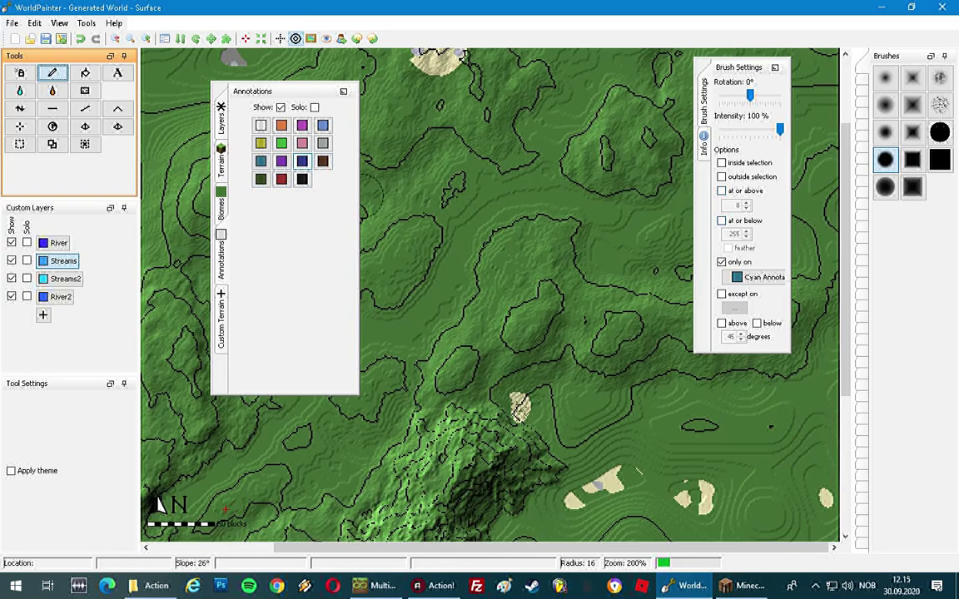
left_click(302, 161)
middle_click_drag(433, 273, 464, 238)
scroll(586, 275, "up", 4)
mouse_move(426, 288)
middle_mouse_down()
mouse_move(500, 207)
mouse_move(487, 338)
middle_mouse_up()
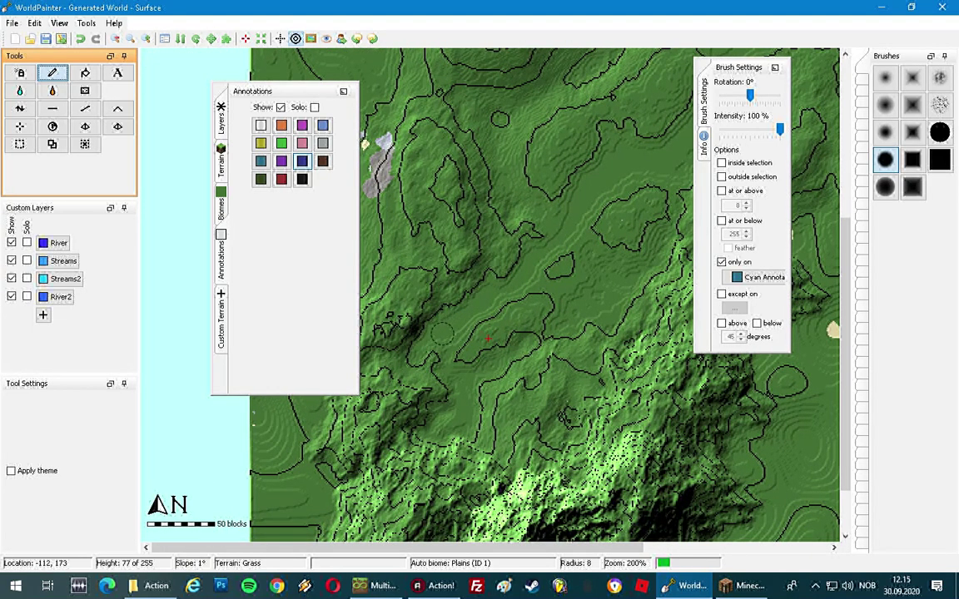
left_click(440, 331)
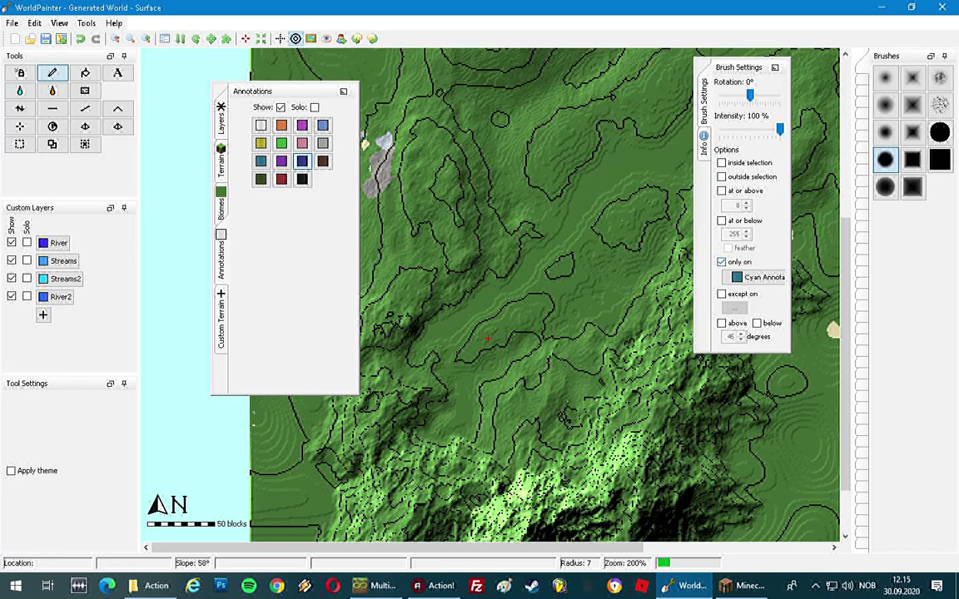
left_click(722, 261)
left_click(20, 72)
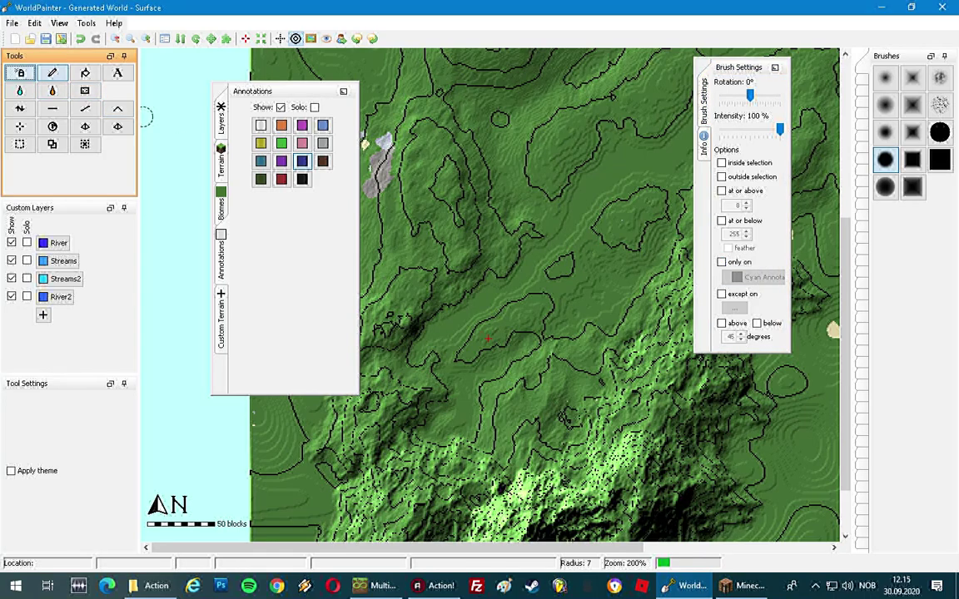
left_click(52, 73)
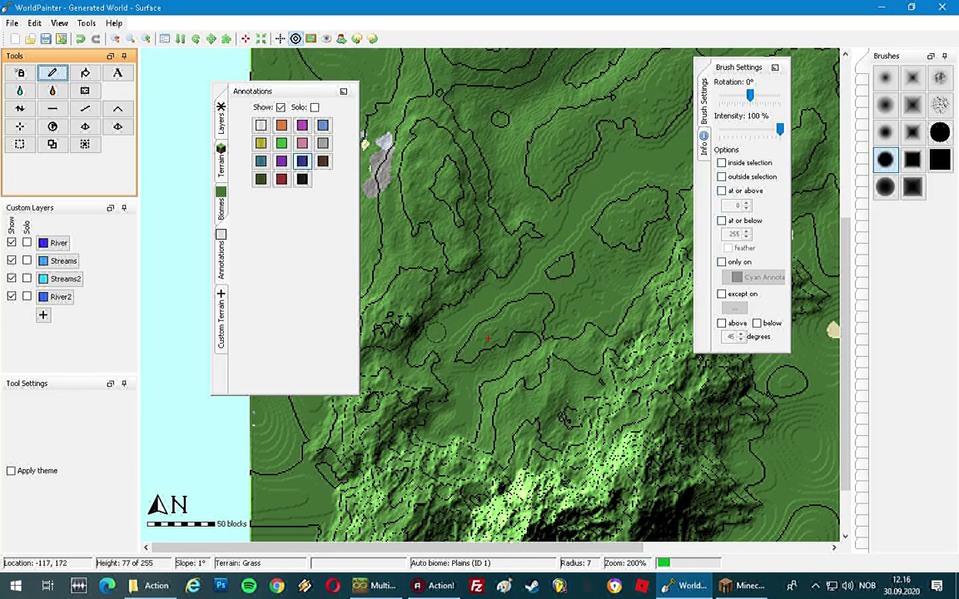
left_click(441, 329)
left_click_drag(462, 315, 499, 287)
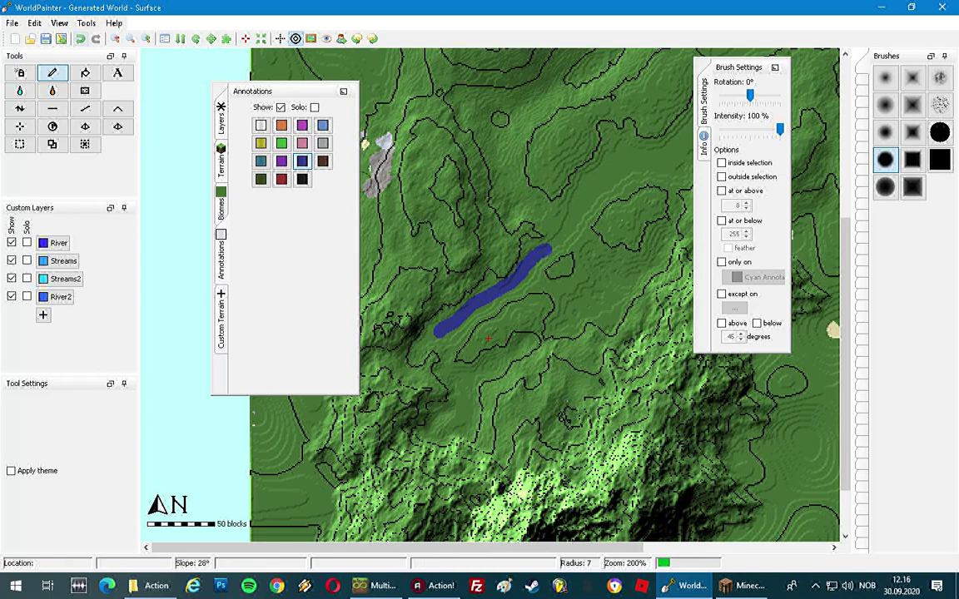
left_click(80, 40)
scroll(439, 336, "down", 1)
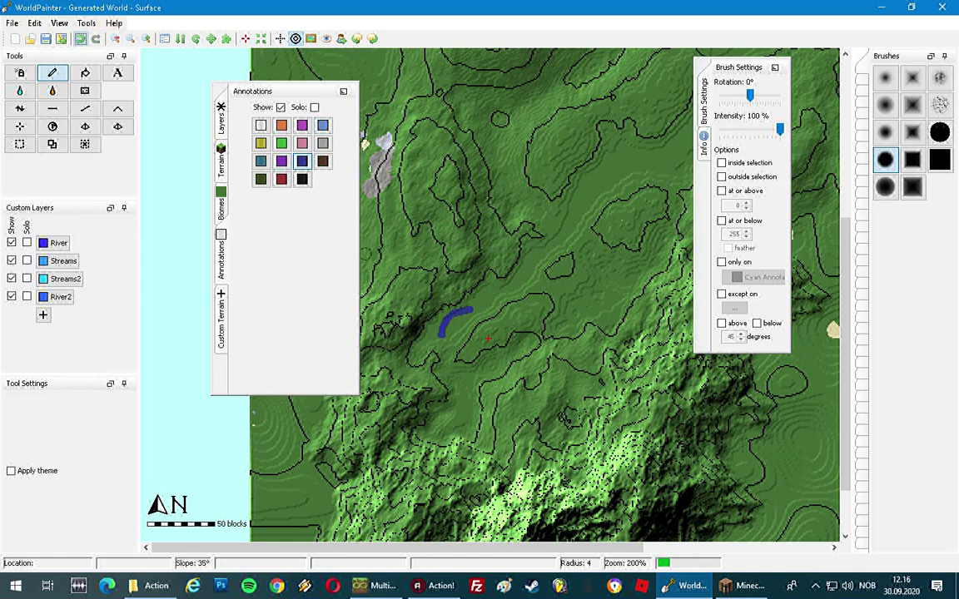
key("ctrl+z")
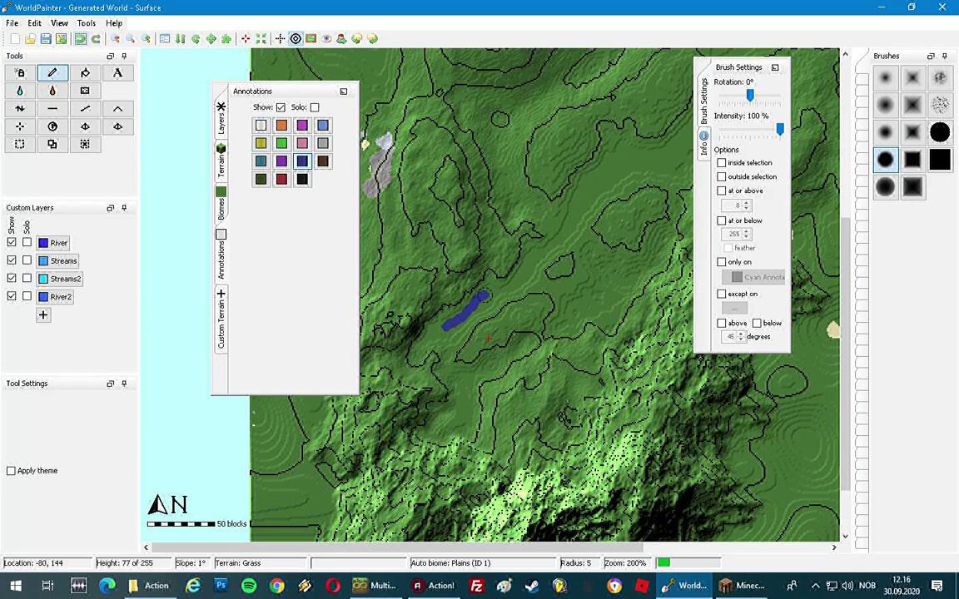
- Draw the dark blue river annotation from the valley's western end up the valley, enlarging the brush radius from 5 to 7
left_click_drag(506, 289, 530, 268)
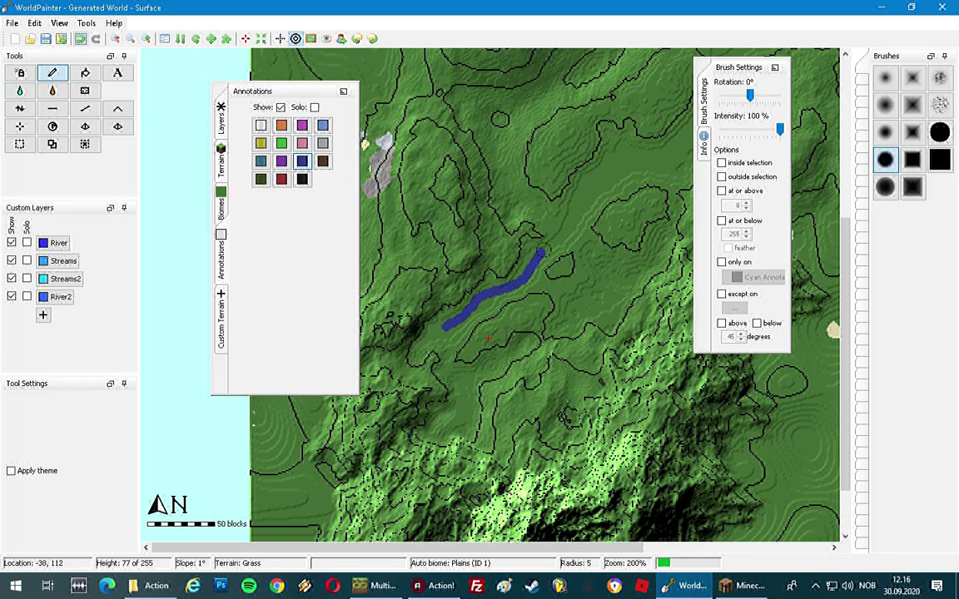
mouse_move(580, 205)
left_mouse_down()
mouse_move(608, 173)
mouse_move(645, 158)
left_mouse_up()
middle_click_drag(645, 159, 513, 209)
scroll(513, 209, "down", 1)
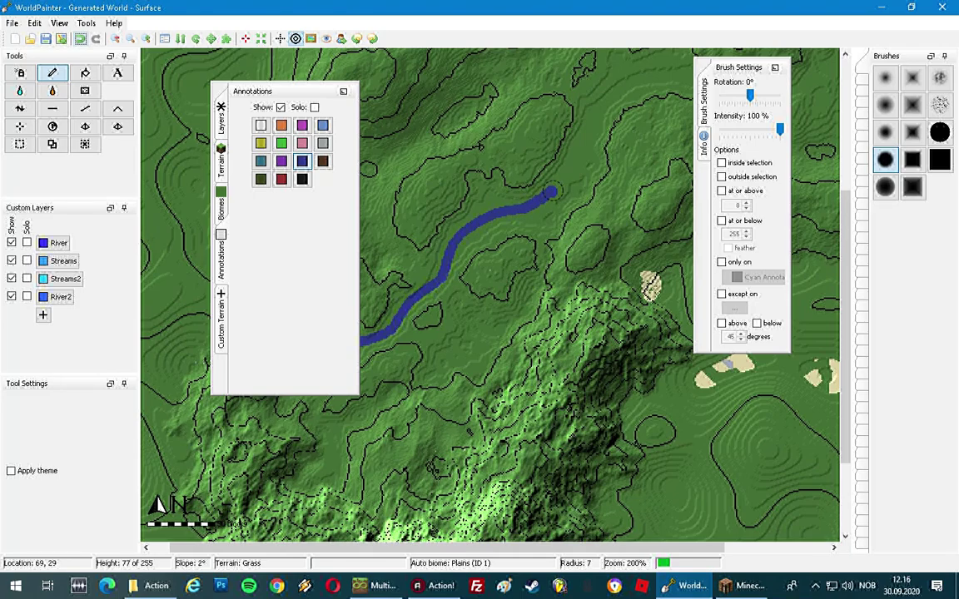
mouse_move(563, 177)
left_mouse_down()
mouse_move(606, 99)
mouse_move(638, 82)
left_mouse_up()
middle_click_drag(638, 81, 479, 192)
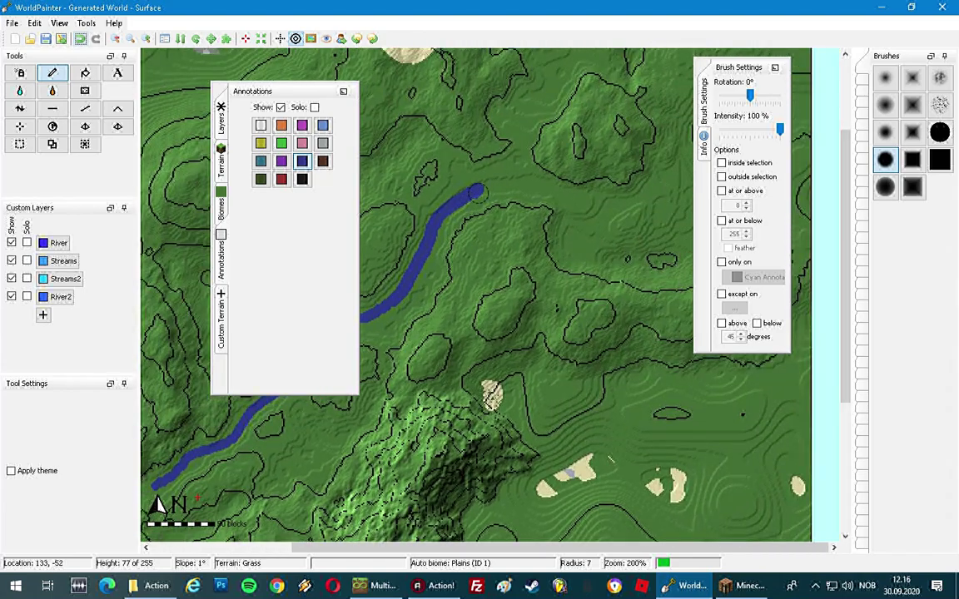
- Continue the dark blue river annotation with brush radius 7 through the eastern bends to the map edge
mouse_move(475, 192)
left_mouse_down()
mouse_move(506, 173)
mouse_move(552, 177)
mouse_move(598, 208)
left_mouse_up()
middle_click_drag(598, 207, 514, 239)
mouse_move(499, 236)
left_mouse_down()
mouse_move(581, 210)
mouse_move(640, 158)
mouse_move(698, 149)
left_mouse_up()
middle_click_drag(698, 149, 632, 174)
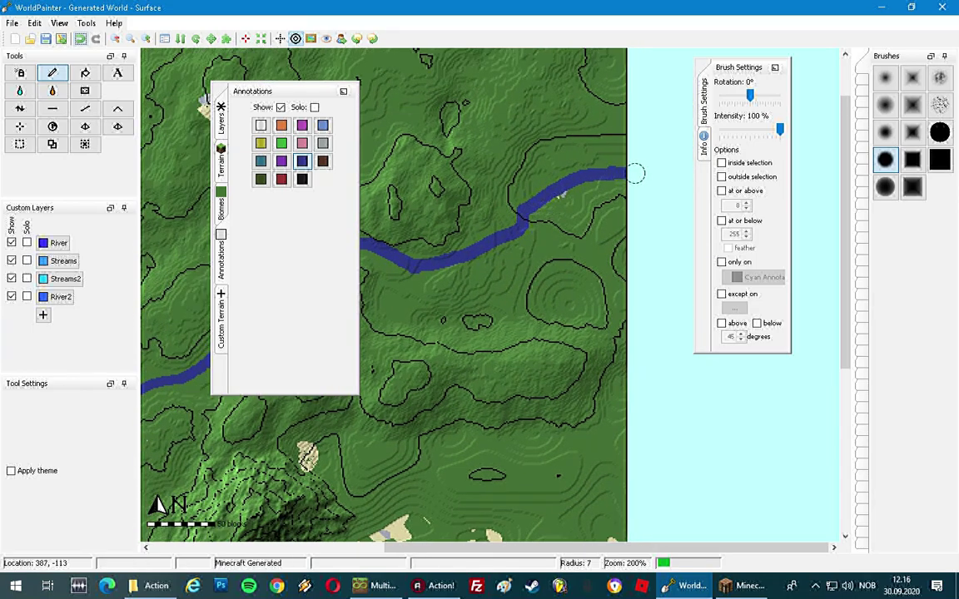
middle_click_drag(425, 260, 607, 217)
middle_click_drag(385, 311, 550, 223)
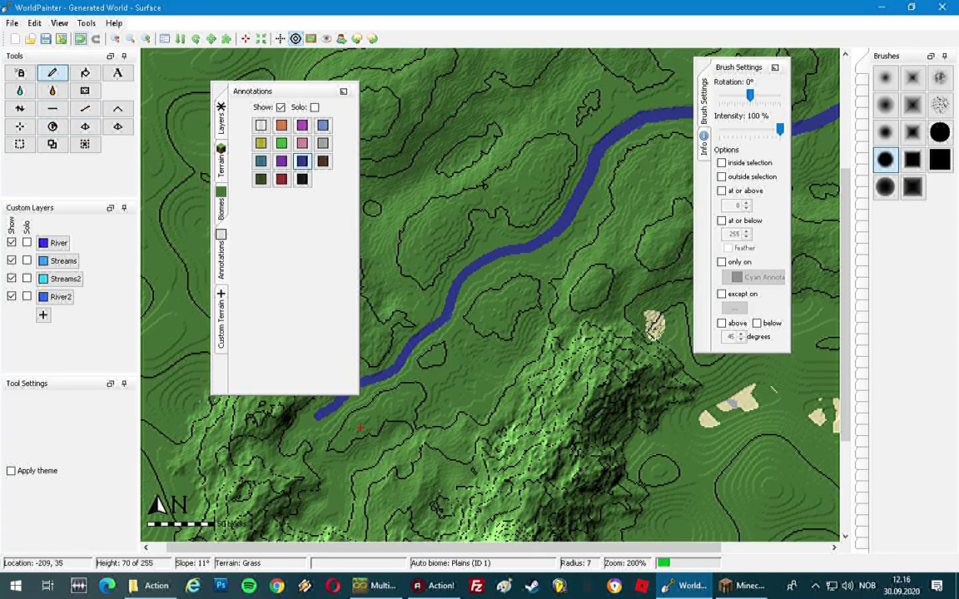
- Select the Smooth and Flatten tools in turn with brush radius 12 and inspect the terrain around the river's western end
left_click(280, 107)
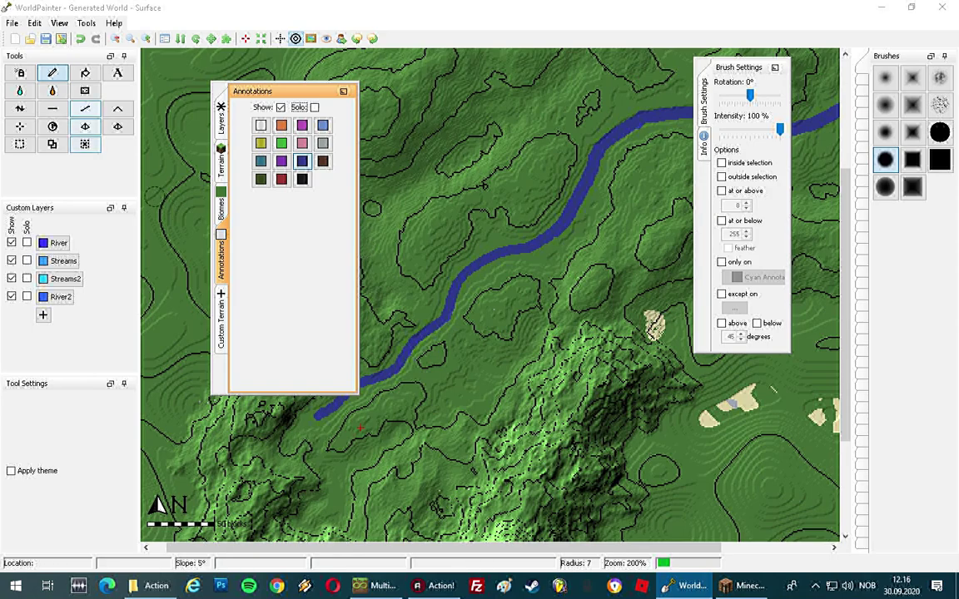
left_click(84, 108)
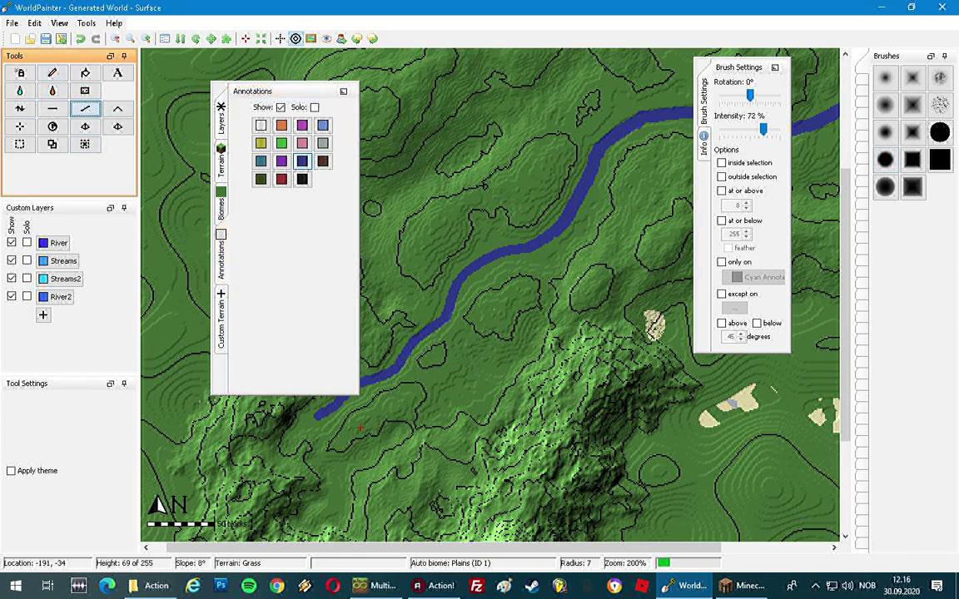
middle_click_drag(479, 327, 565, 213)
scroll(484, 256, "down", 1)
scroll(483, 256, "up", 4)
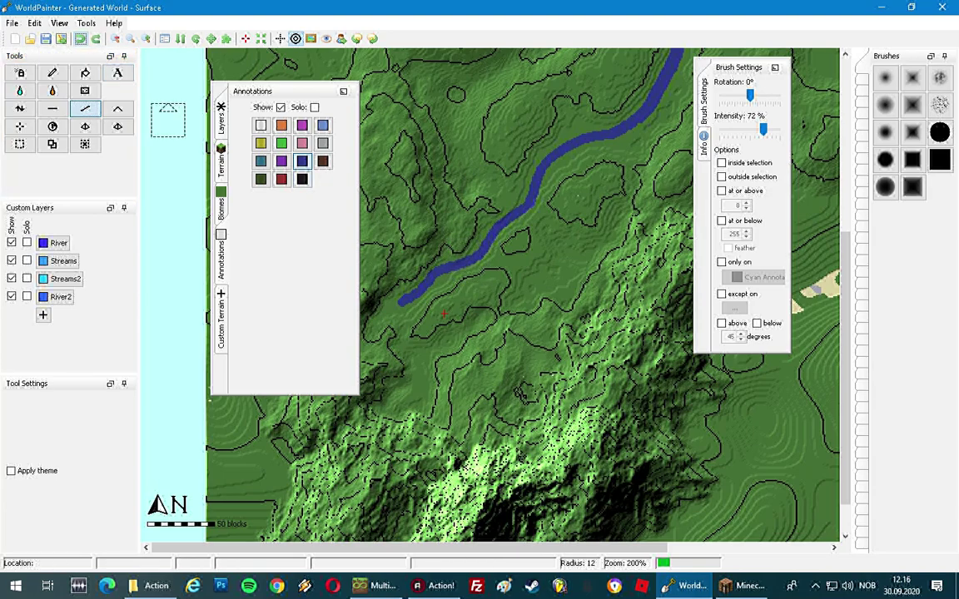
left_click(53, 108)
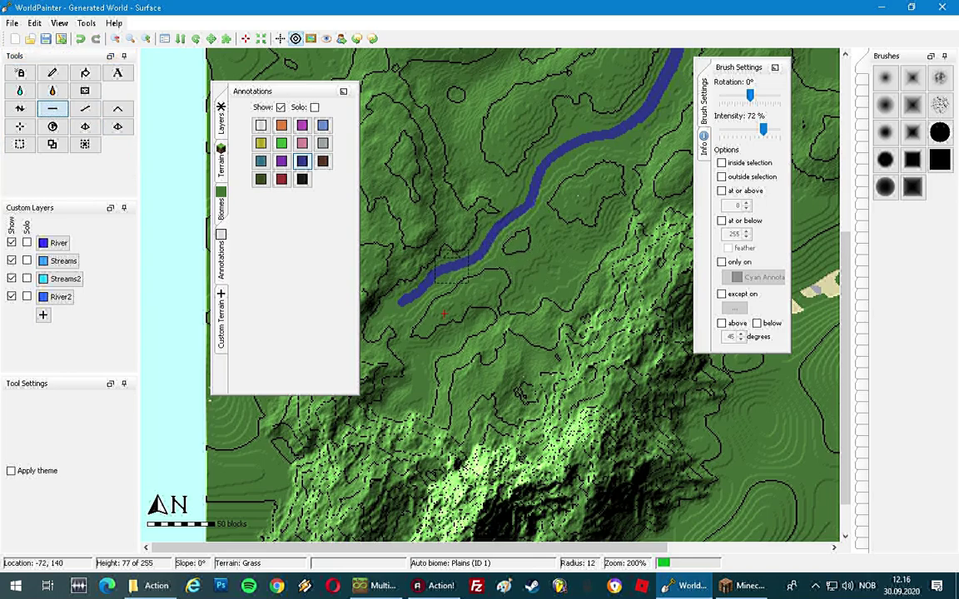
middle_click_drag(372, 309, 424, 275)
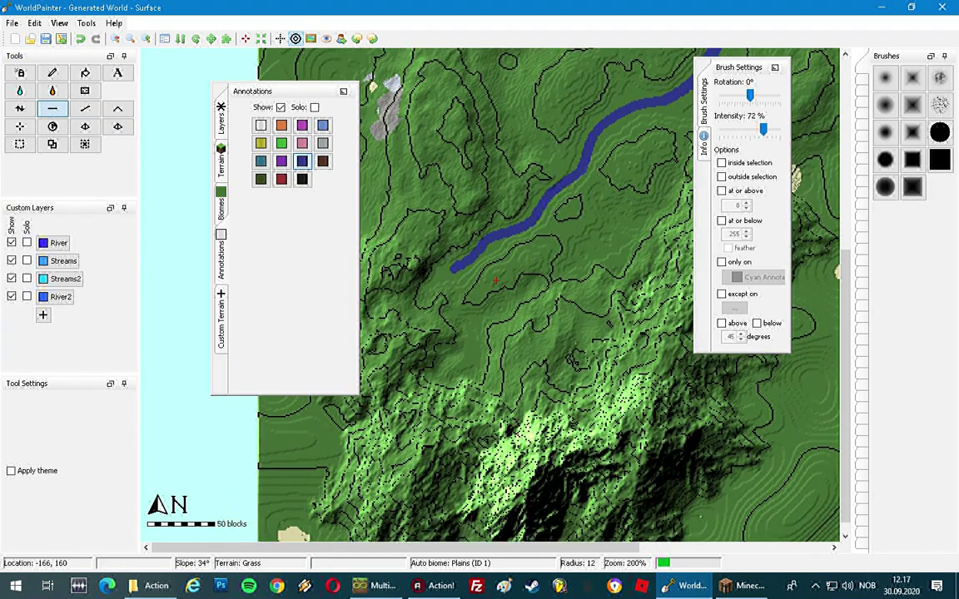
- Draw light blue stream annotations branching from the river's western end with Pencil radius 4, and undo the detached stream southeast of it
left_click(52, 73)
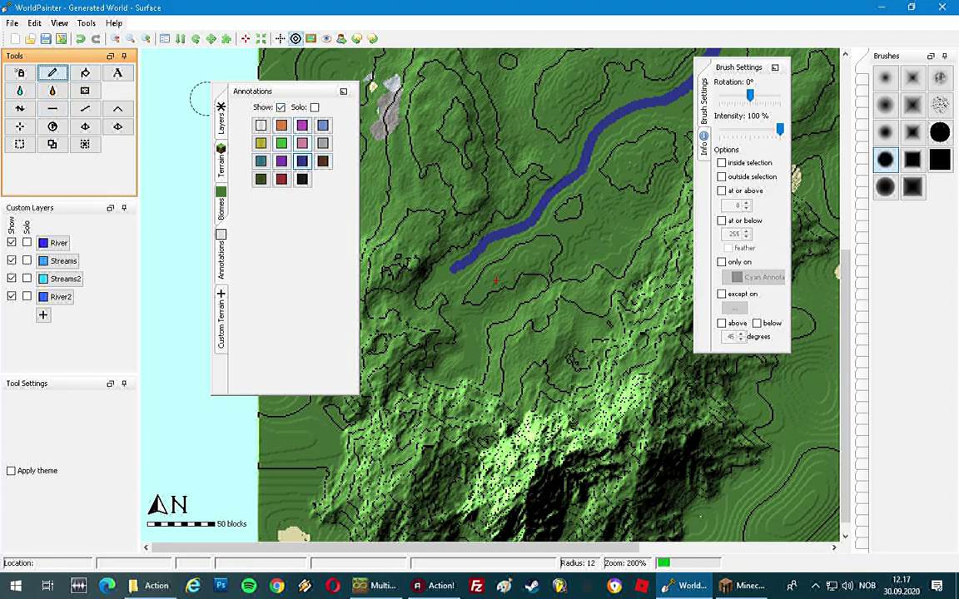
left_click(65, 279)
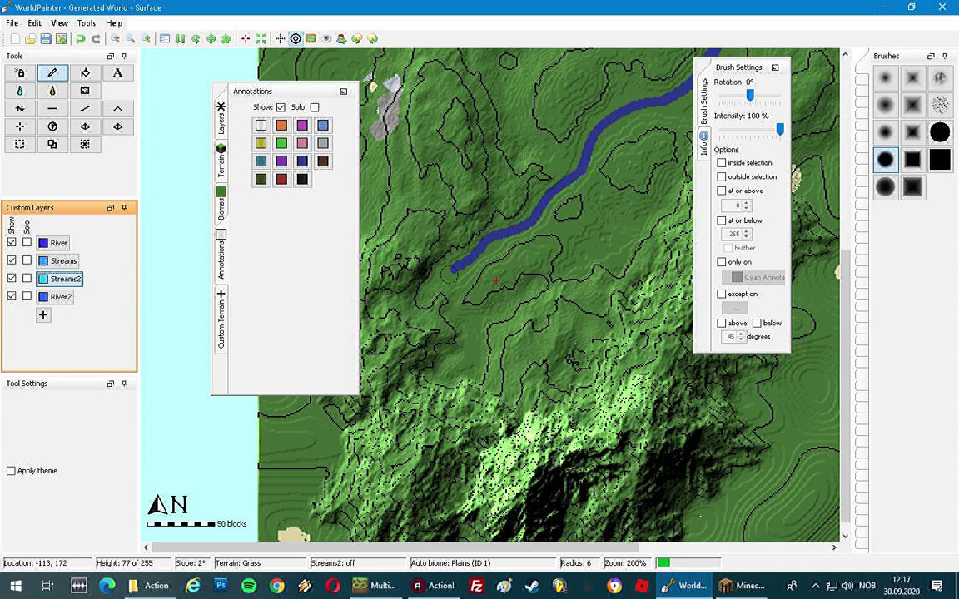
middle_click_drag(496, 282, 462, 252)
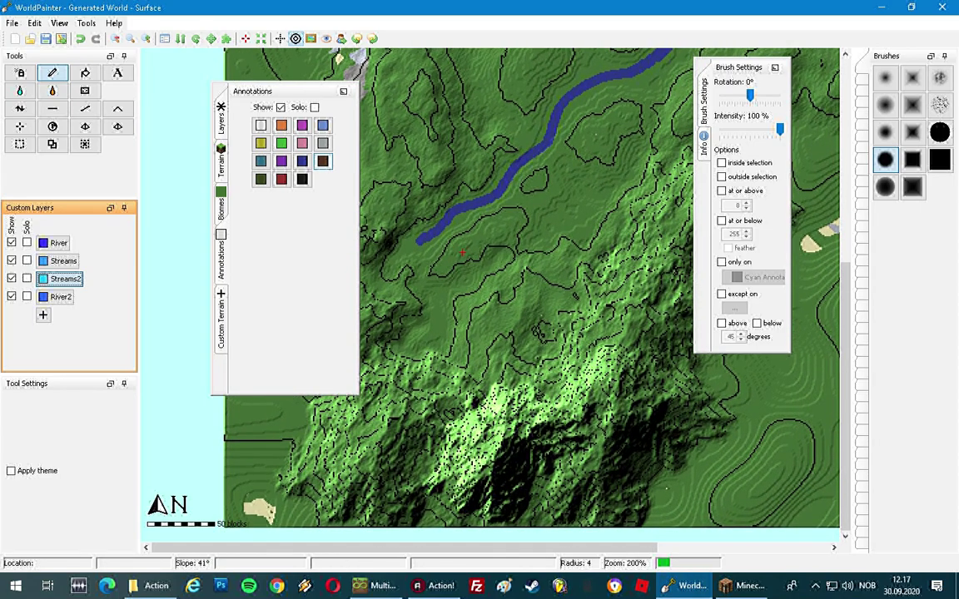
left_click(323, 126)
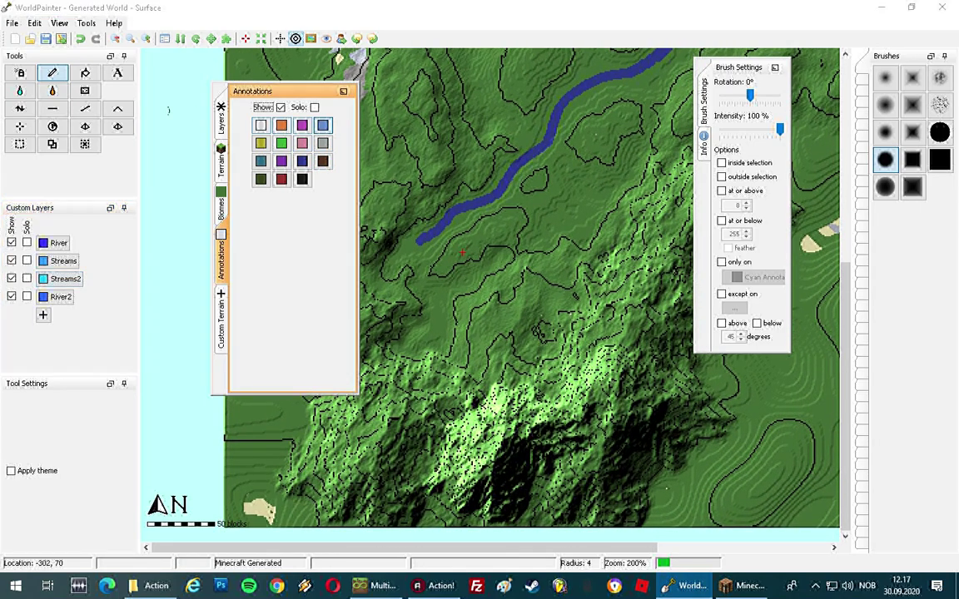
middle_click_drag(462, 251, 508, 228)
left_click_drag(465, 214, 445, 224)
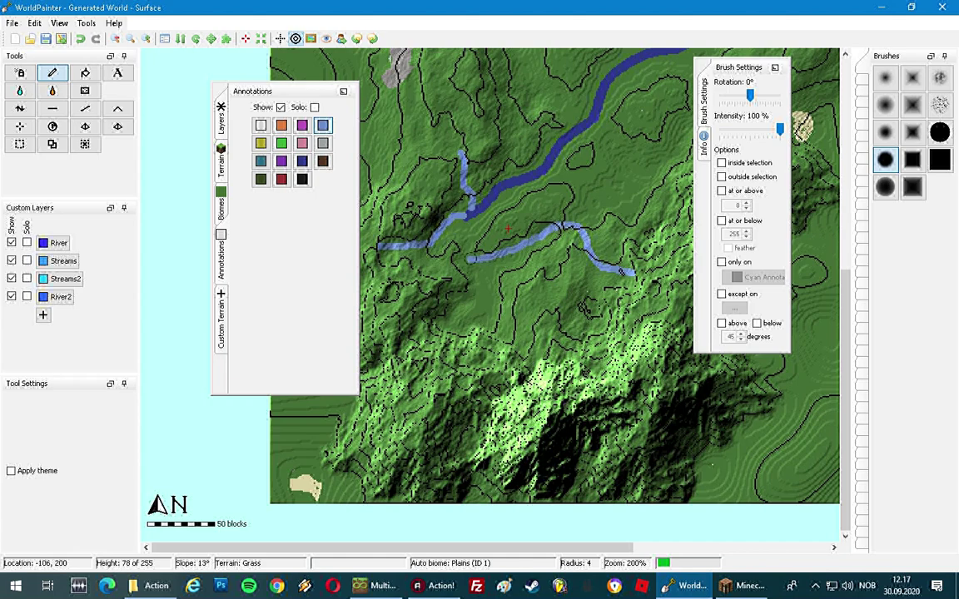
key("ctrl+z")
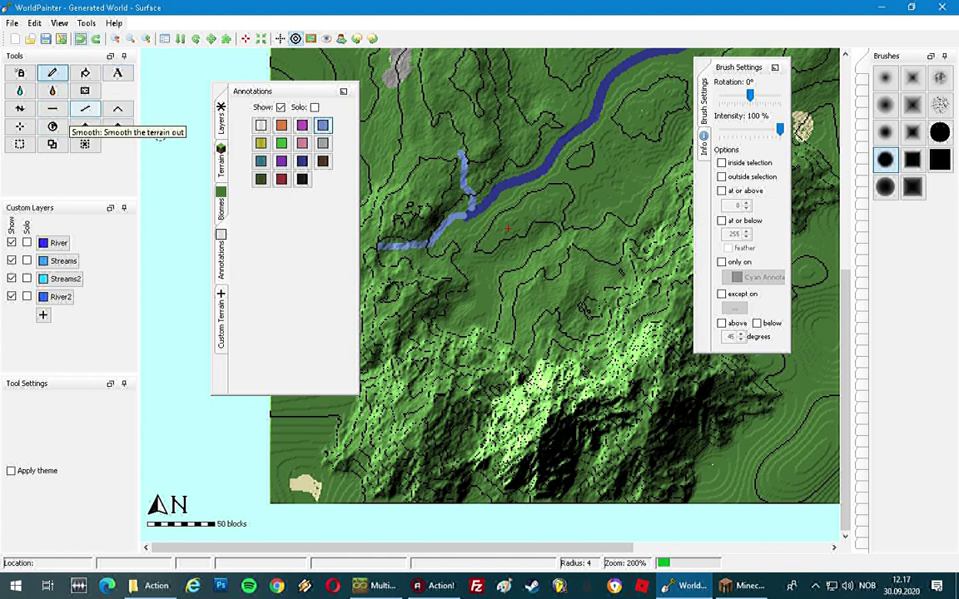
- Smooth the terrain southeast of the stream junction with brush radius 11, and activate the Flatten tool
left_click(85, 108)
scroll(545, 250, "down", 2)
left_click_drag(564, 220, 515, 257)
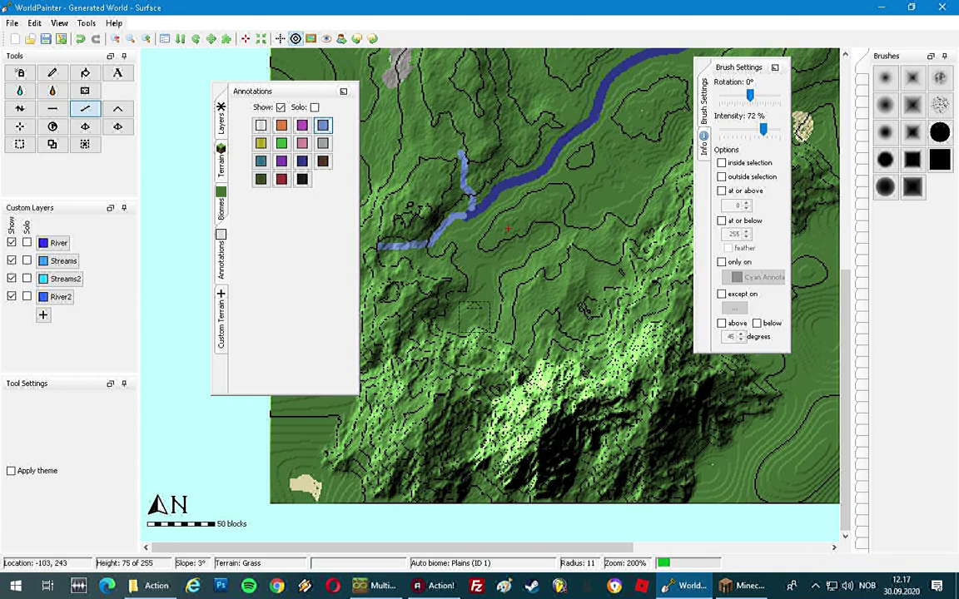
left_click(53, 109)
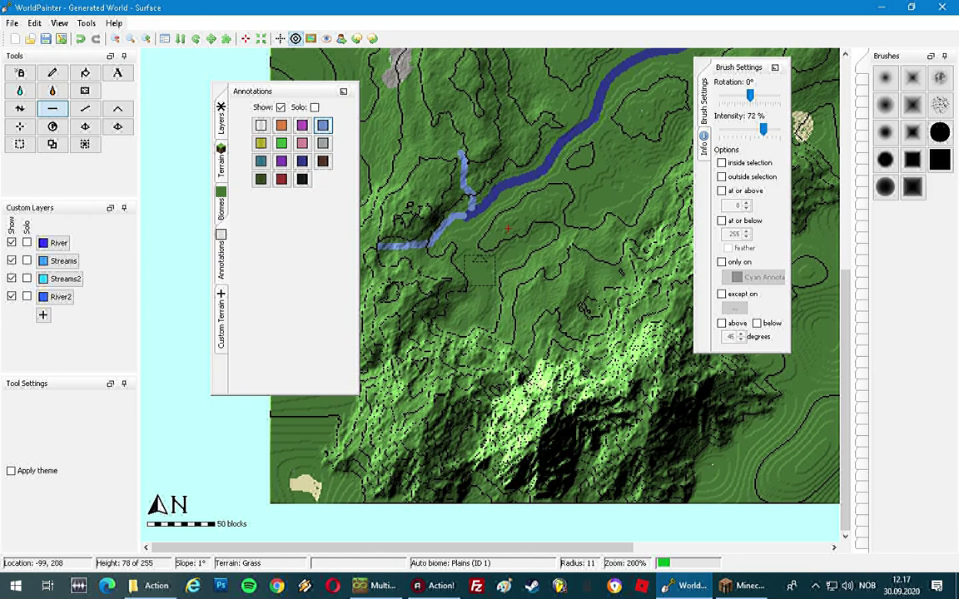
- Draw two more light blue stream annotations with Pencil radius 6, one running south from the river's western end and a short one north of the river
left_click(53, 72)
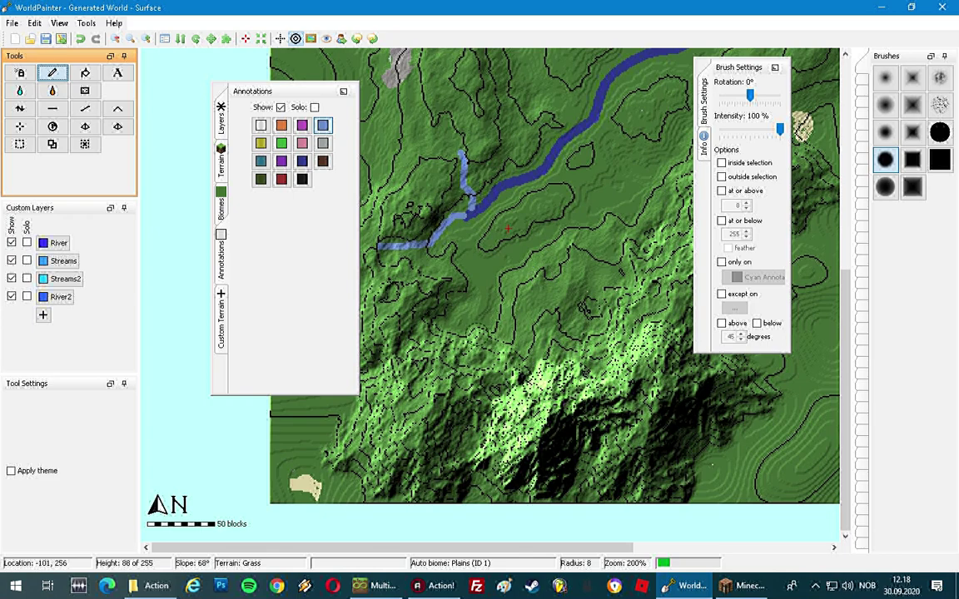
left_click_drag(487, 328, 482, 272)
left_click(80, 38)
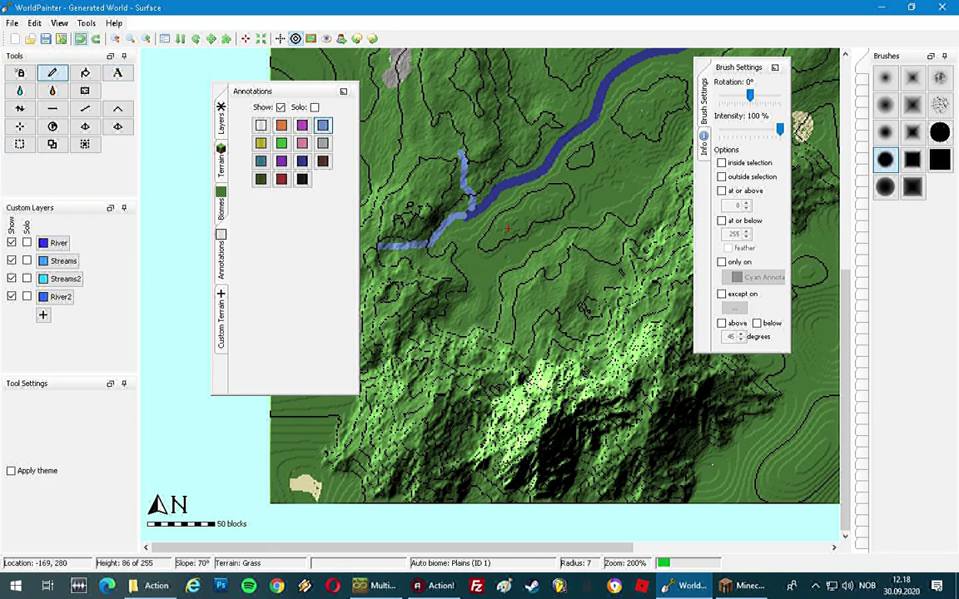
left_click_drag(490, 324, 472, 199)
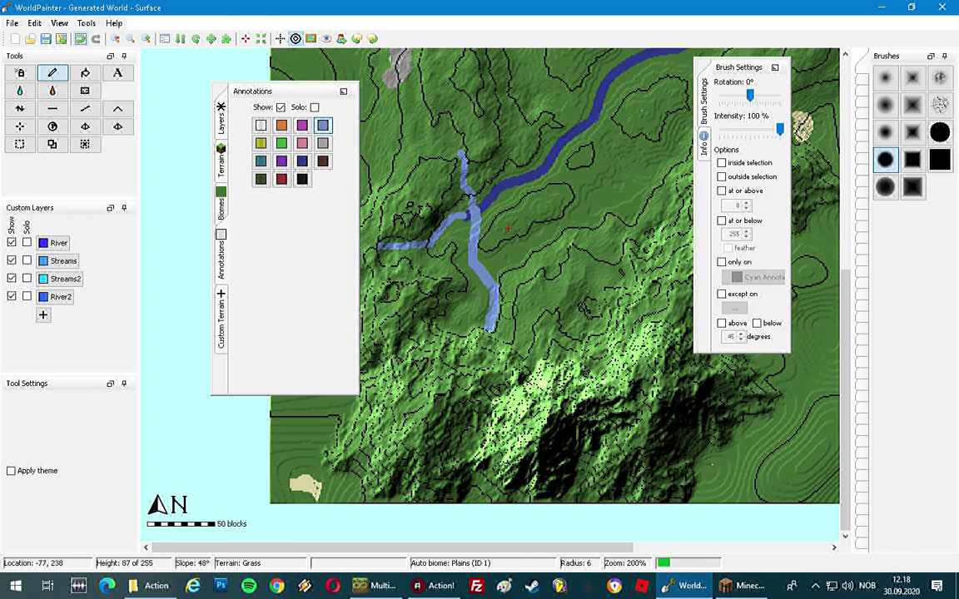
middle_click_drag(507, 227, 481, 269)
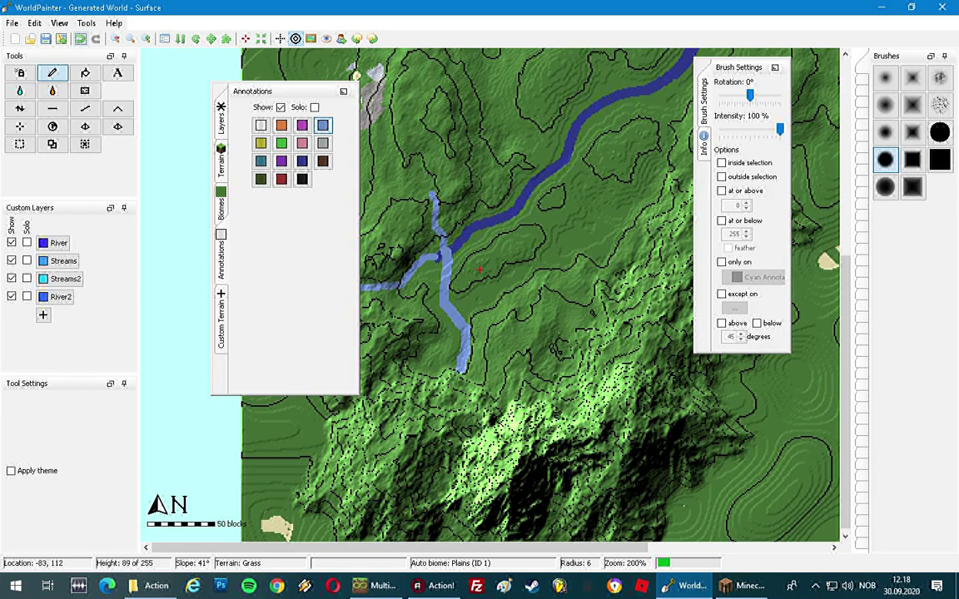
left_click_drag(463, 193, 484, 220)
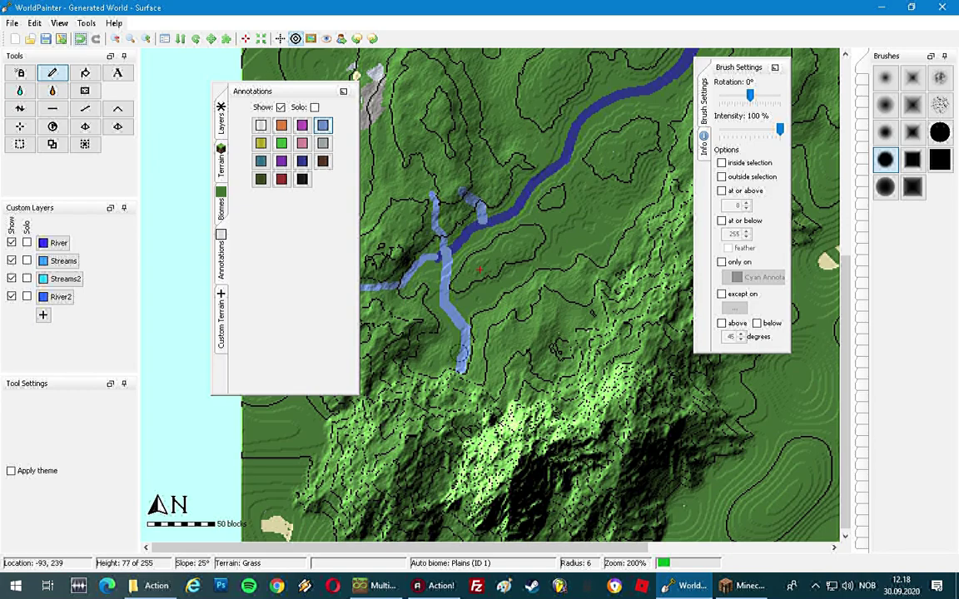
middle_click_drag(408, 378, 434, 375)
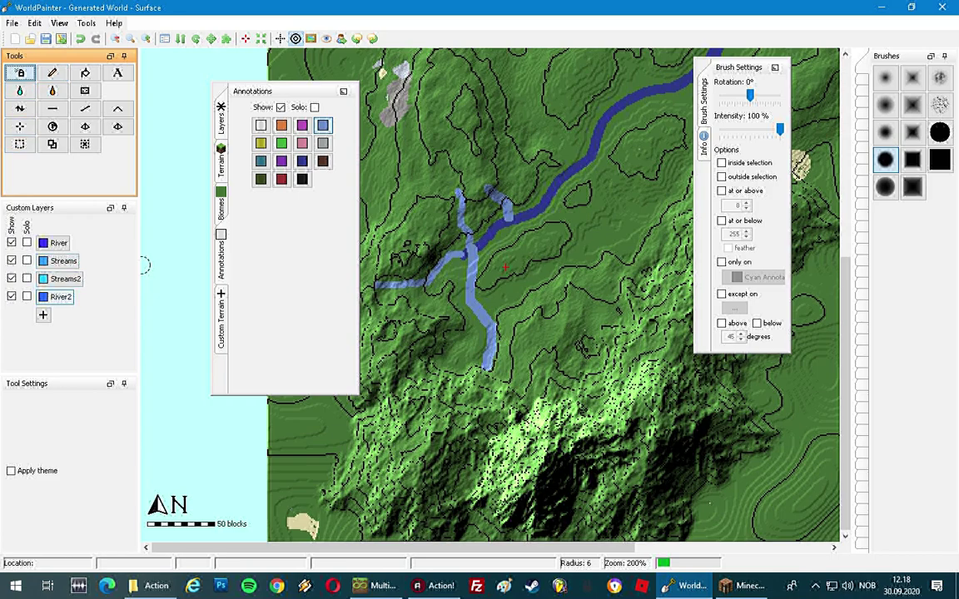
- Review the layer settings of River2 and Streams2
right_click(63, 297)
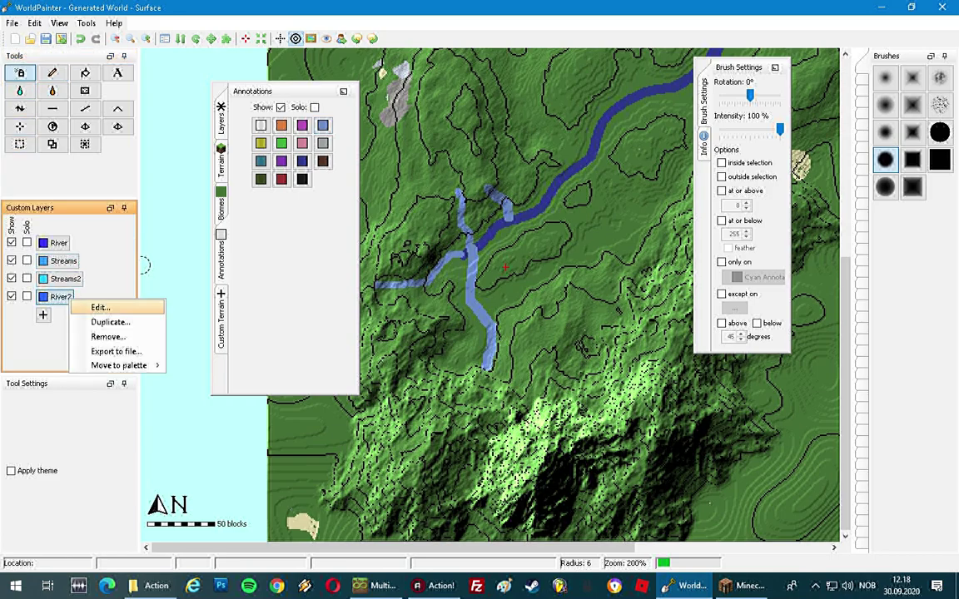
left_click(99, 306)
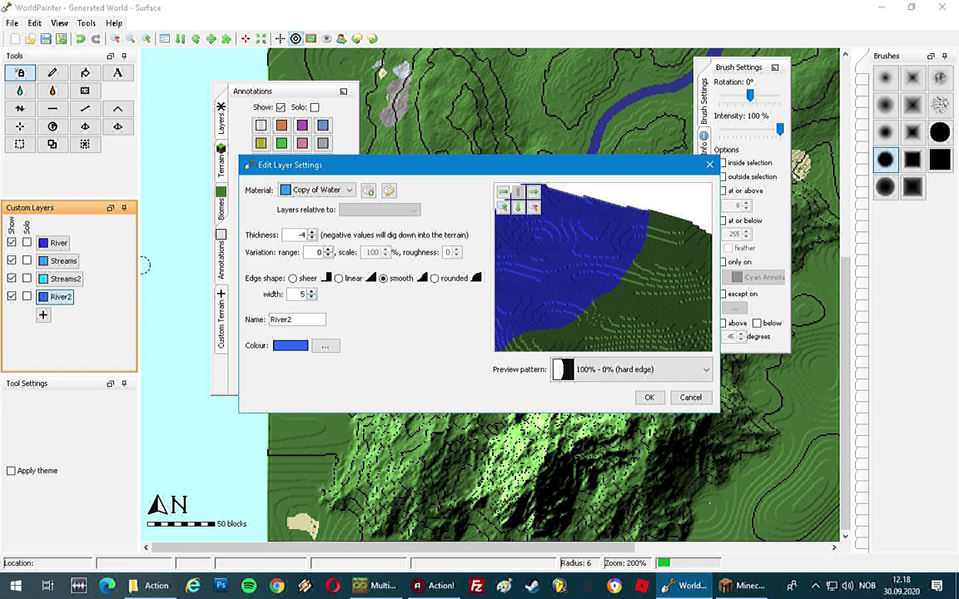
left_click(650, 398)
left_click(65, 278)
right_click(68, 278)
left_click(97, 285)
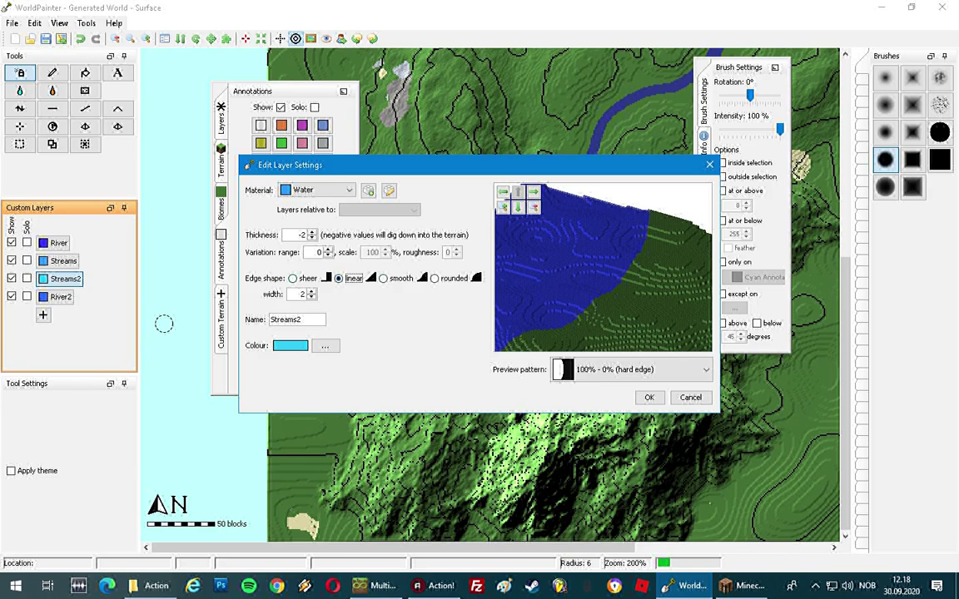
left_click(649, 397)
- Restrict the brush for the Streams2 layer to Light Blue annotations and enlarge its radius to 11
middle_click_drag(506, 266, 528, 262)
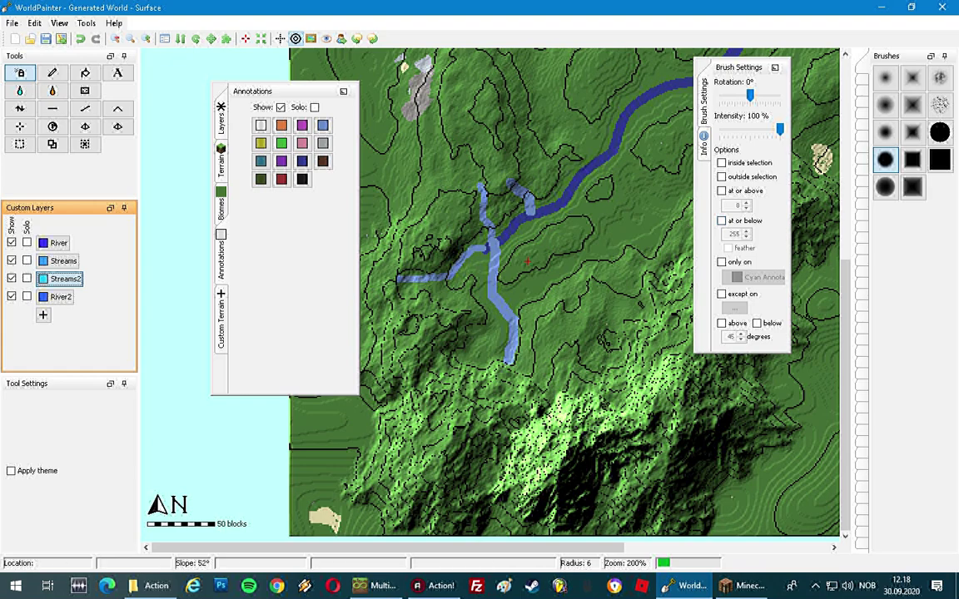
left_click(722, 262)
left_click(722, 262)
left_click(757, 277)
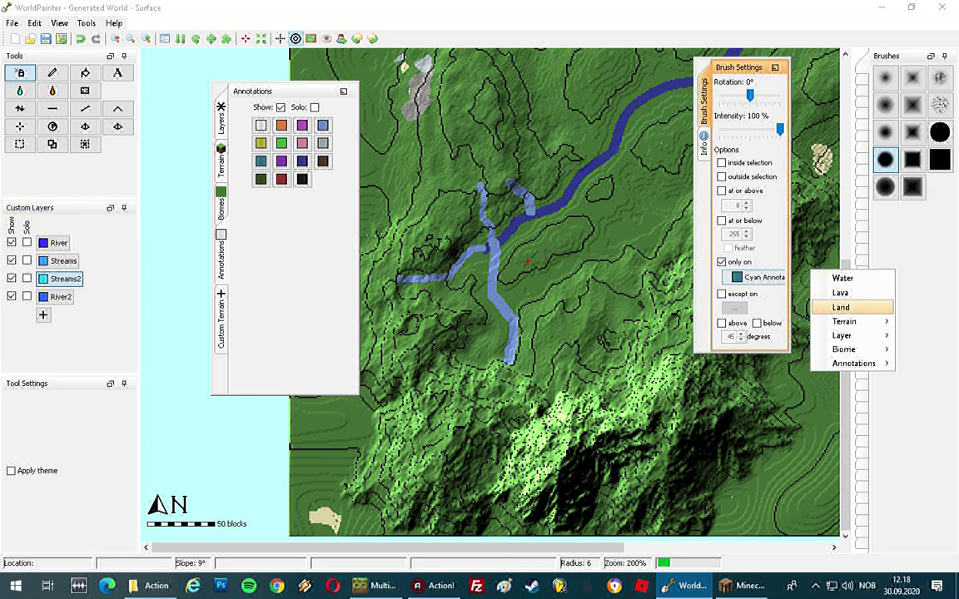
mouse_move(854, 363)
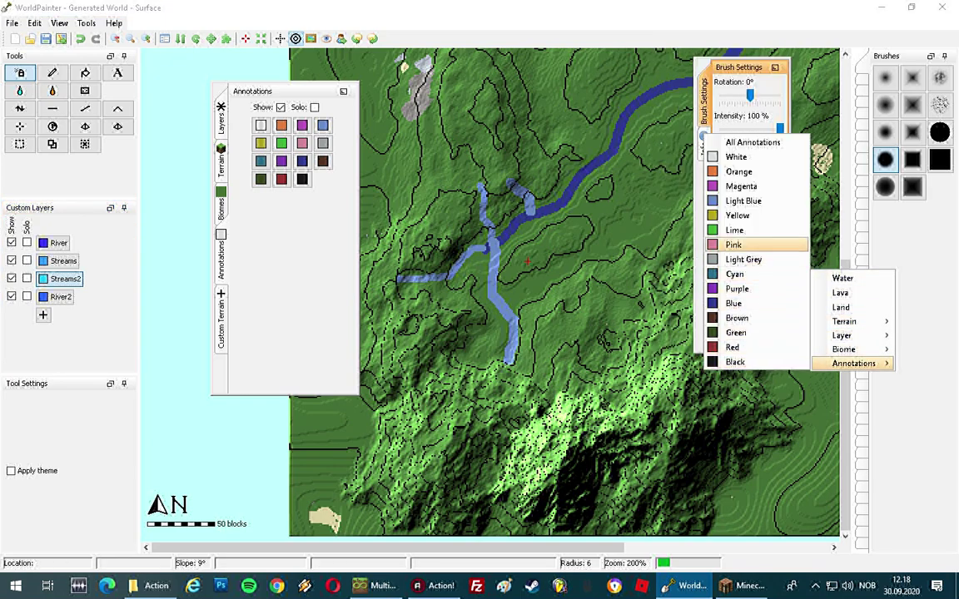
left_click(743, 201)
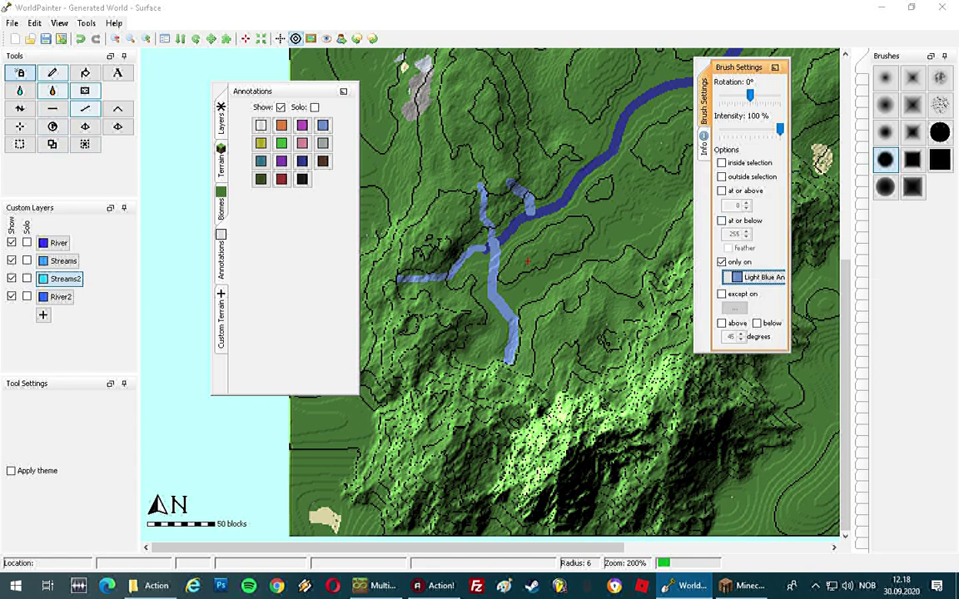
scroll(503, 371, "down", 5)
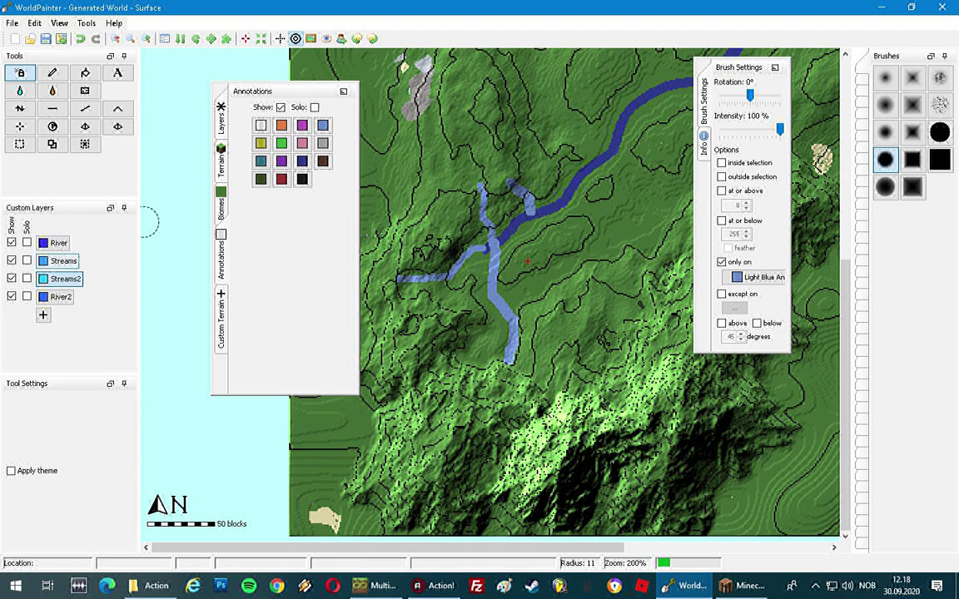
- Select the River2 layer and restrict the brush to Blue annotations
left_click(61, 296)
left_click(757, 277)
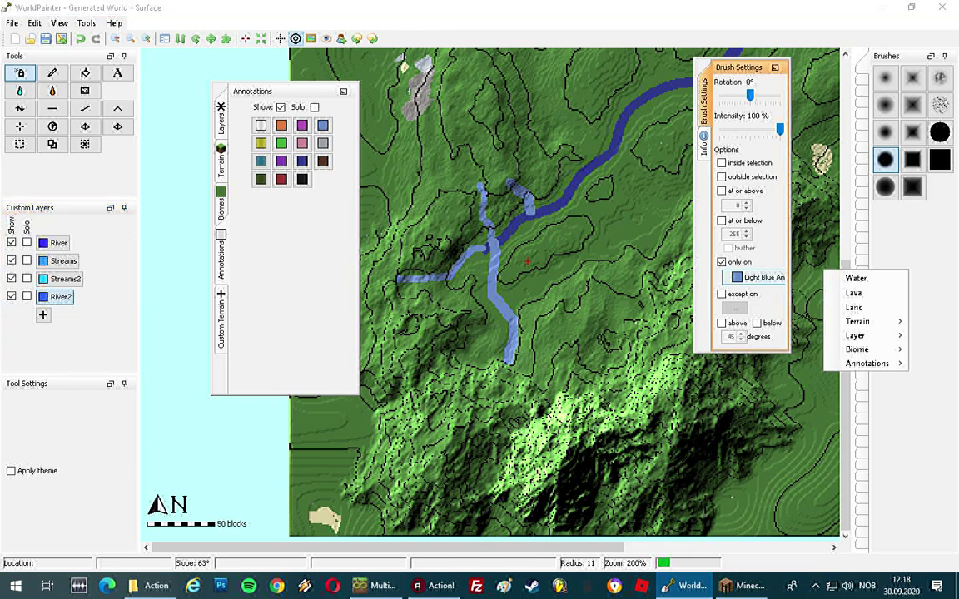
mouse_move(858, 321)
mouse_move(867, 363)
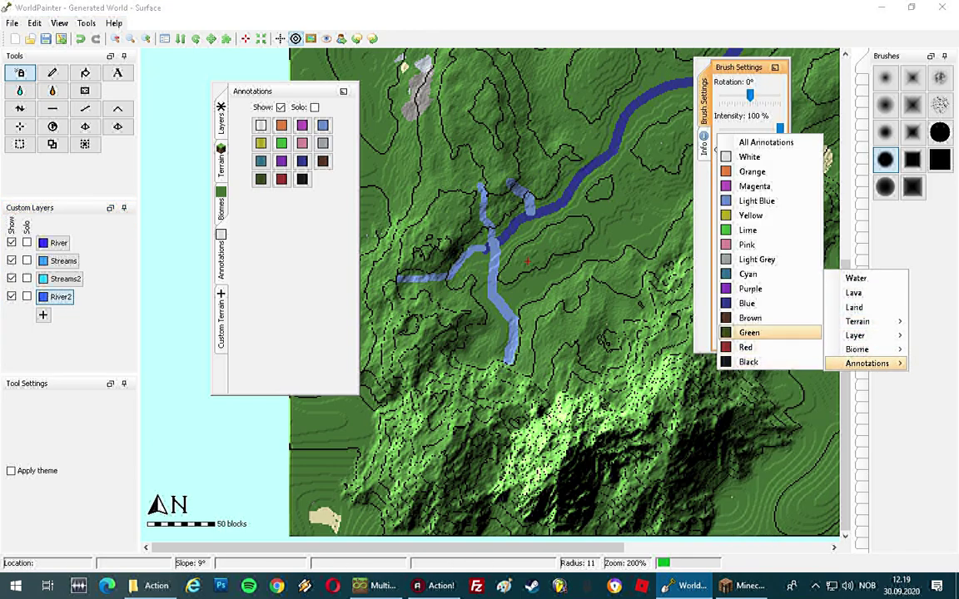
left_click(753, 303)
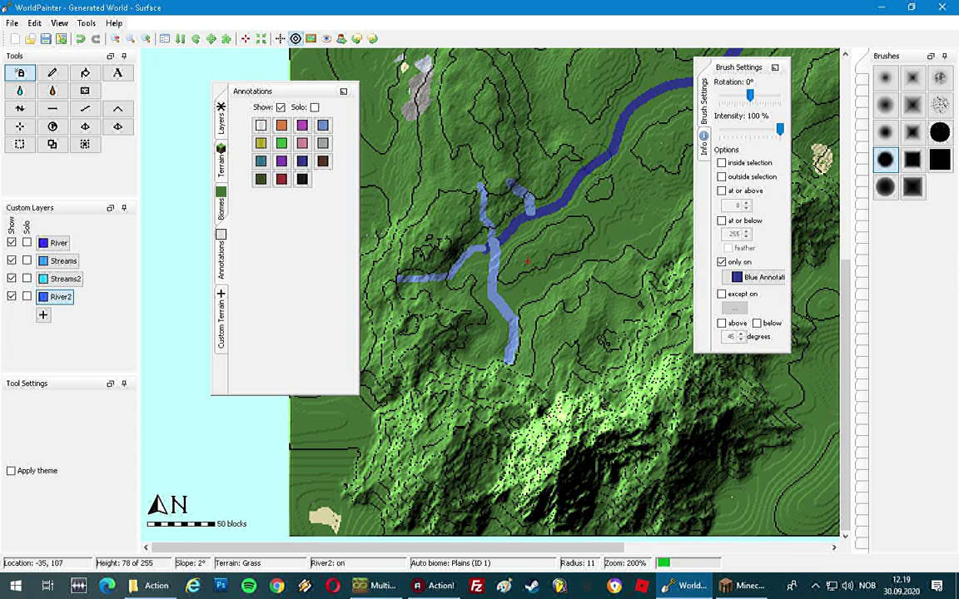
- Paint the River2 layer along the blue river annotation toward the eastern map edge, enlarging the brush radius from 11 to 14
middle_click_drag(527, 261, 430, 353)
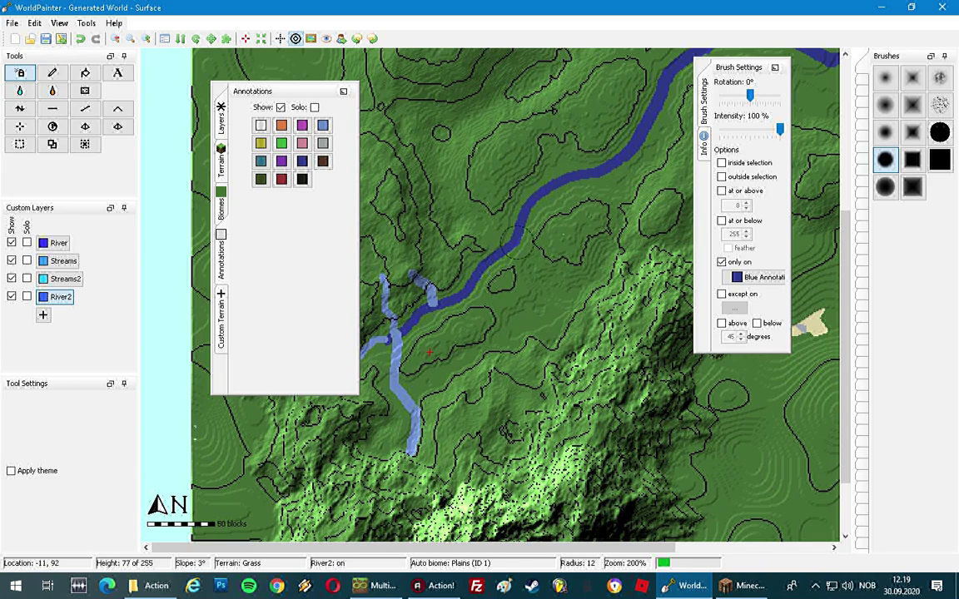
middle_click_drag(429, 353, 352, 422)
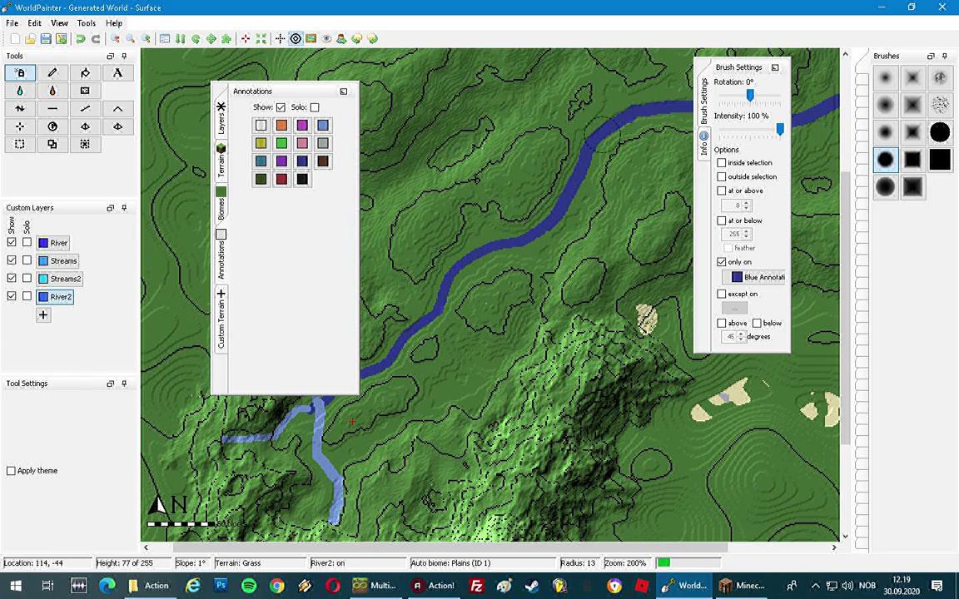
middle_click_drag(605, 108, 461, 193)
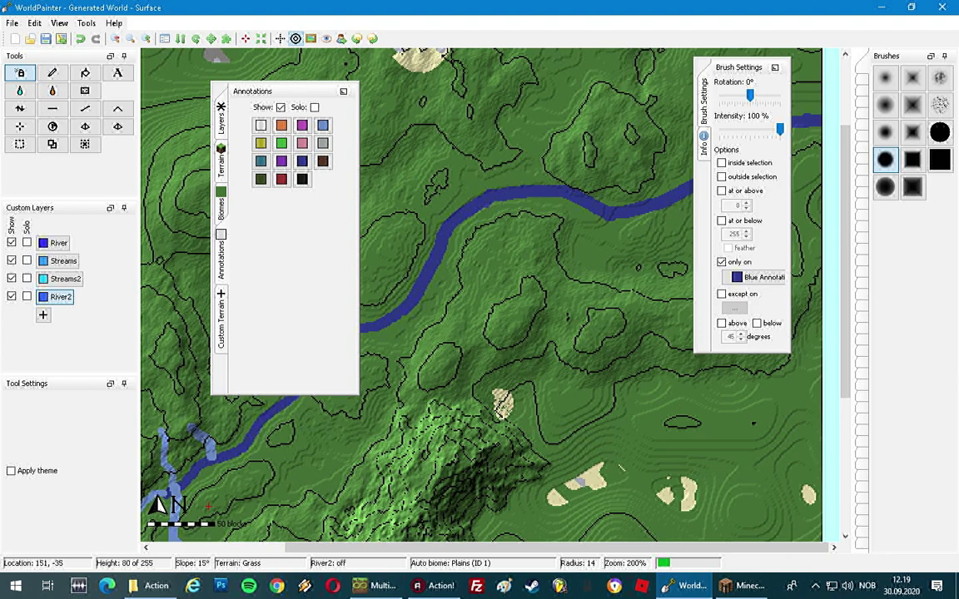
middle_click_drag(635, 224, 503, 275)
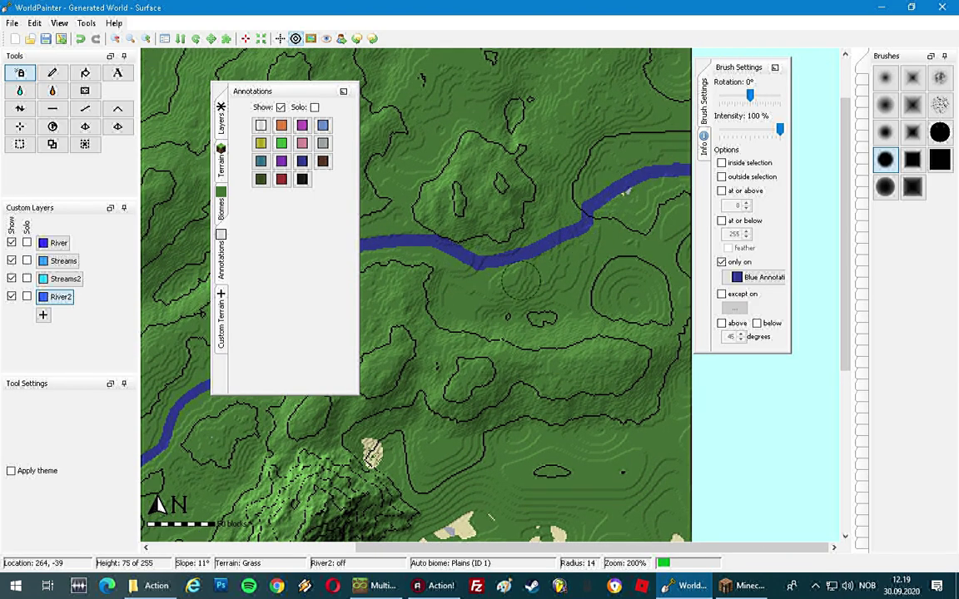
middle_click_drag(458, 305, 726, 227)
middle_click_drag(409, 383, 531, 259)
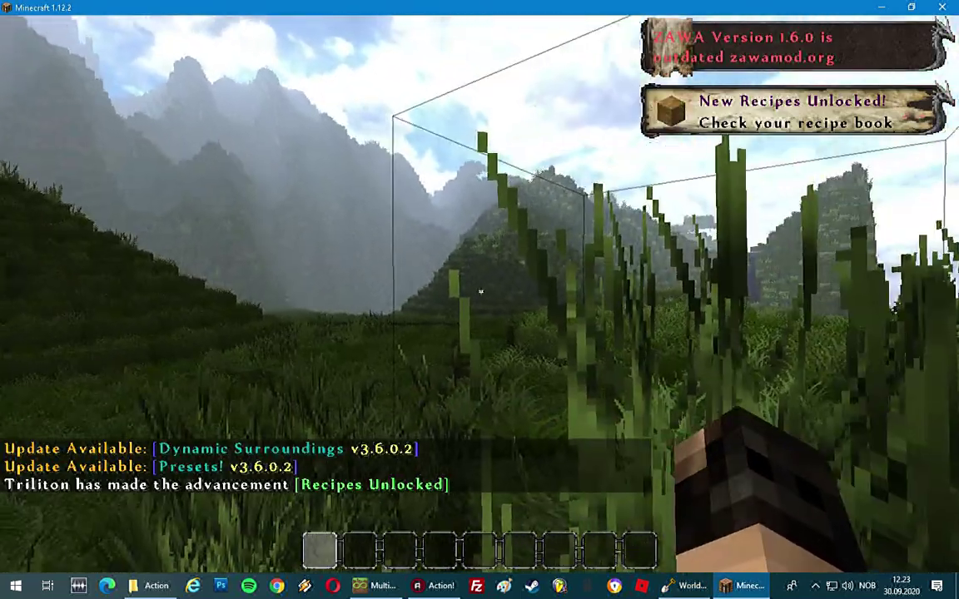
- Switch to Minecraft and travel along the exported river and its side streams to examine their water, banks and junctions
key("w")
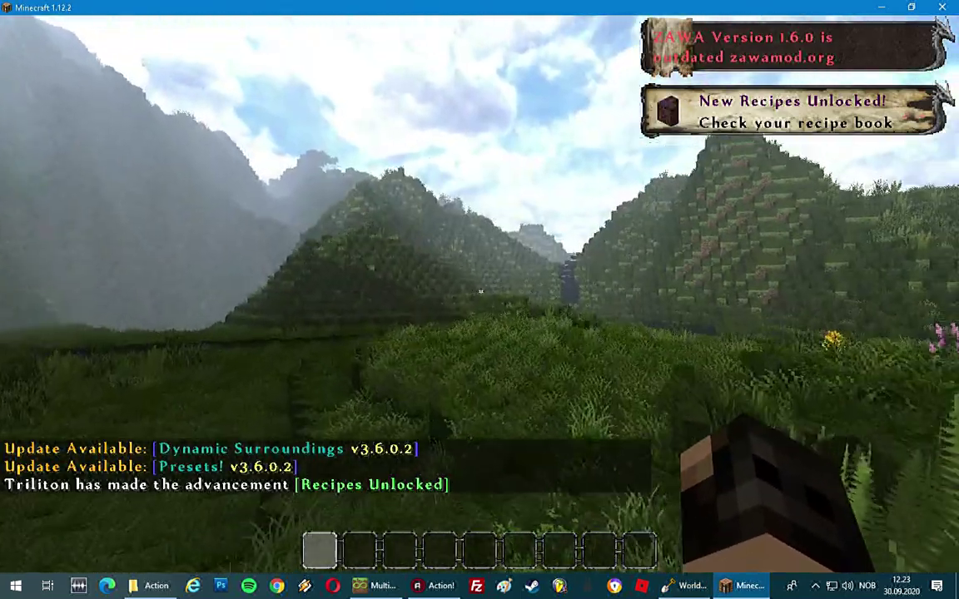
key("w")
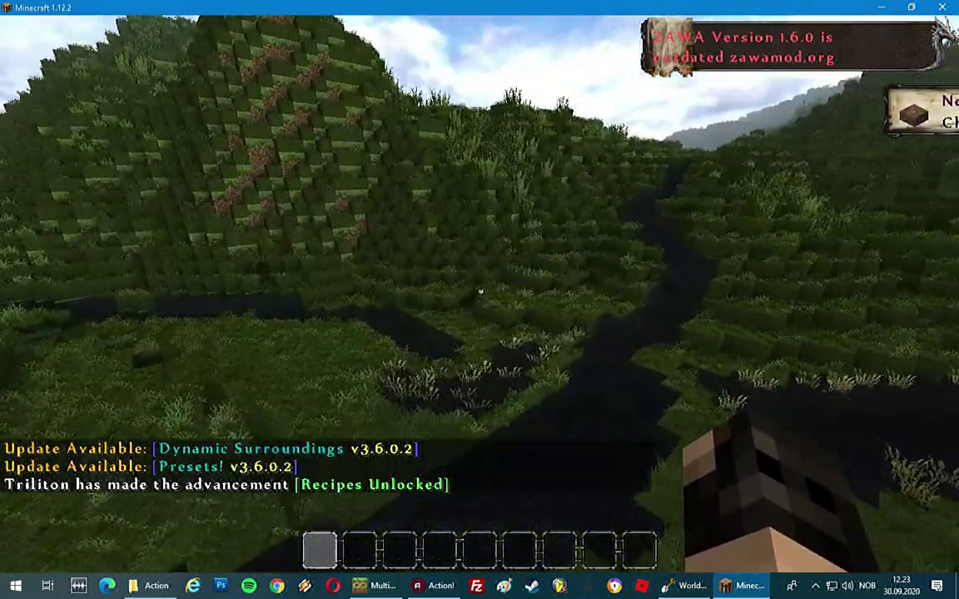
key("w")
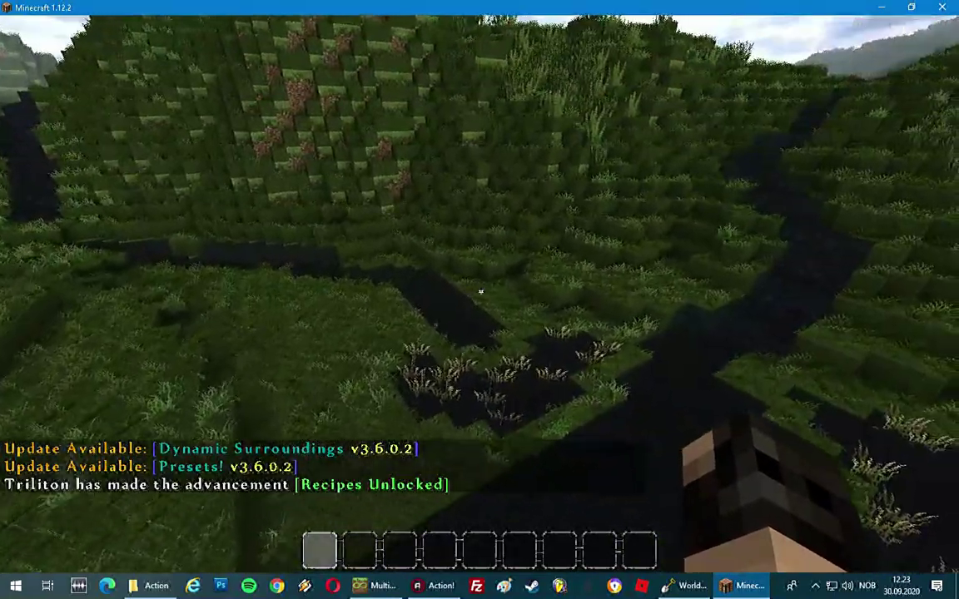
key("w")
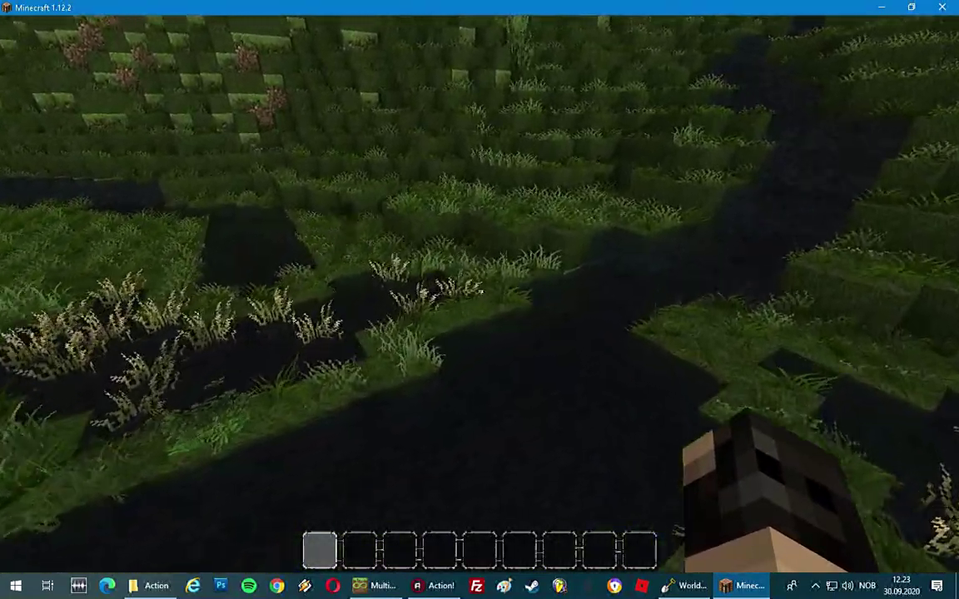
key("w")
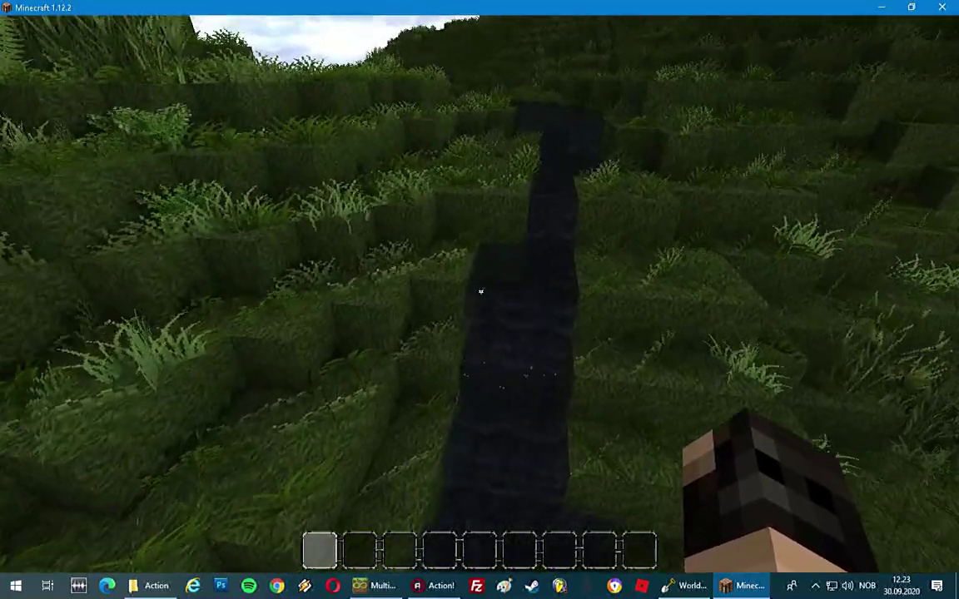
key("w")
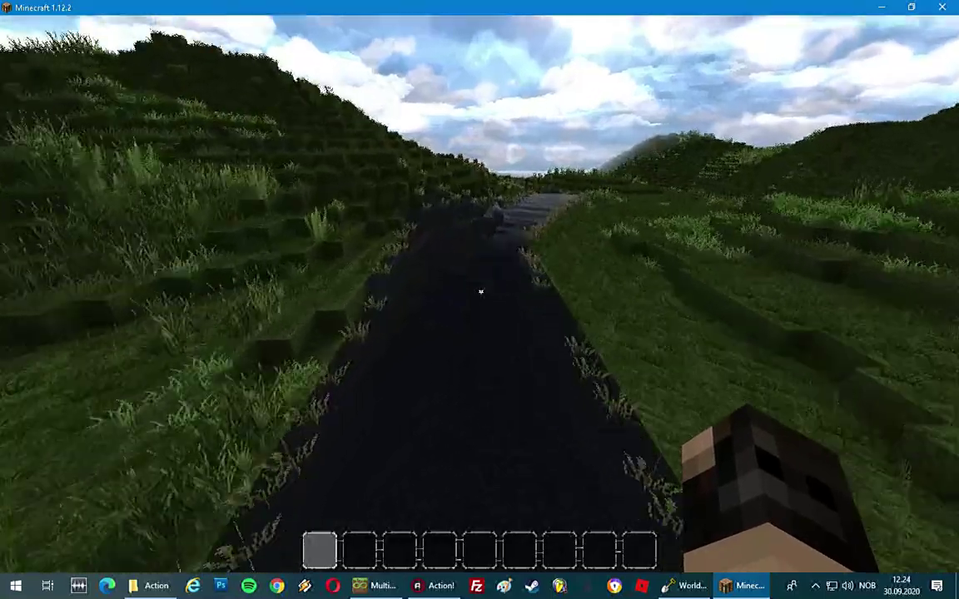
key("shift")
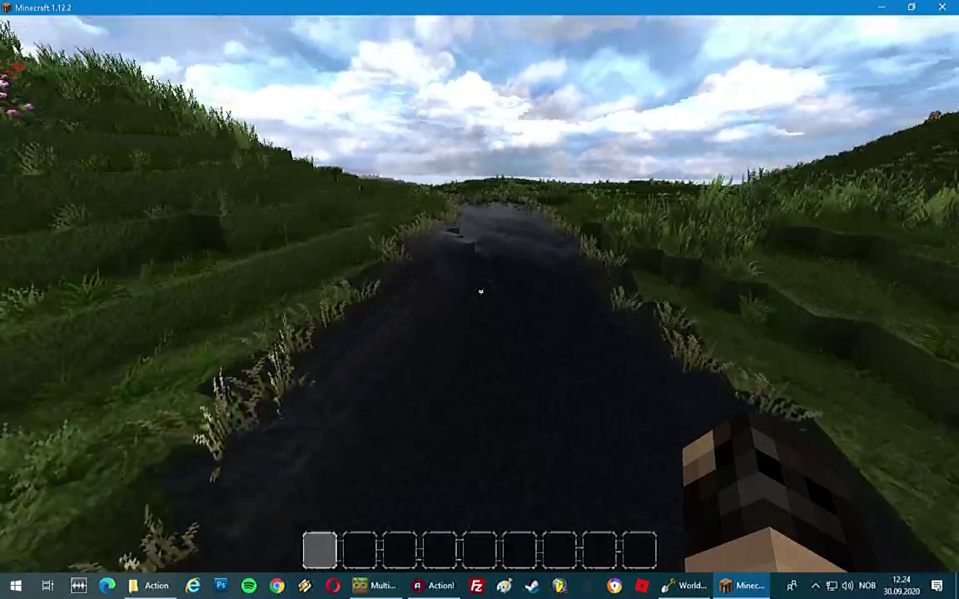
key("w")
key("space")
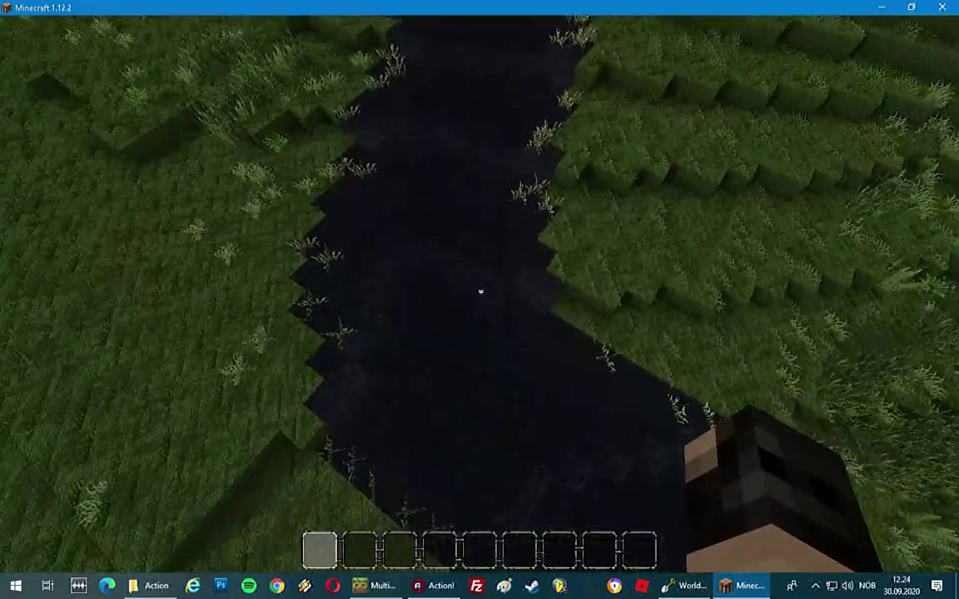
key("w")
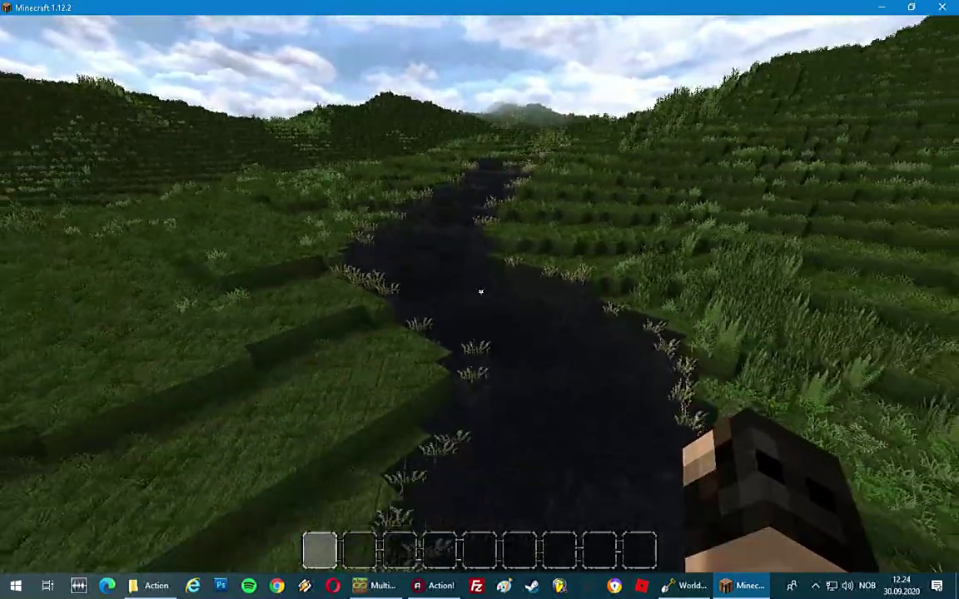